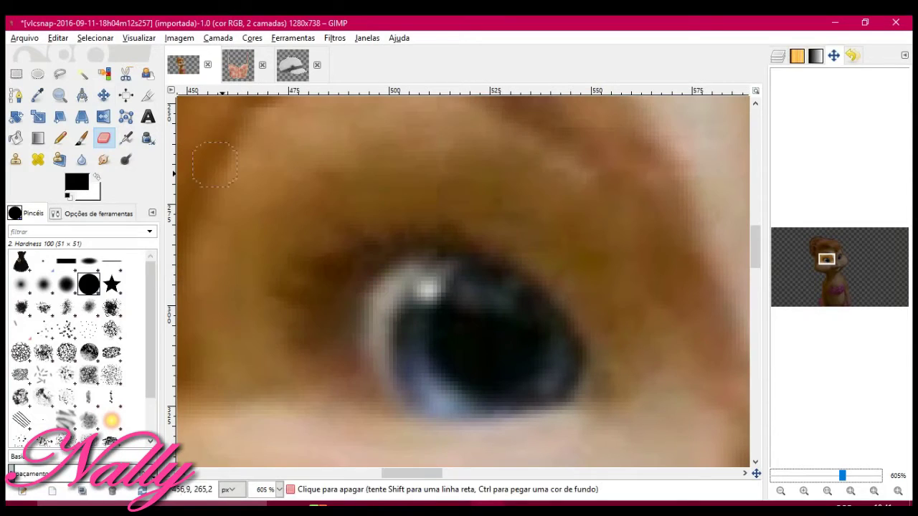
Free-select the first iris and bring up the Colorize adjustment
left_click_drag(587, 369, 520, 271)
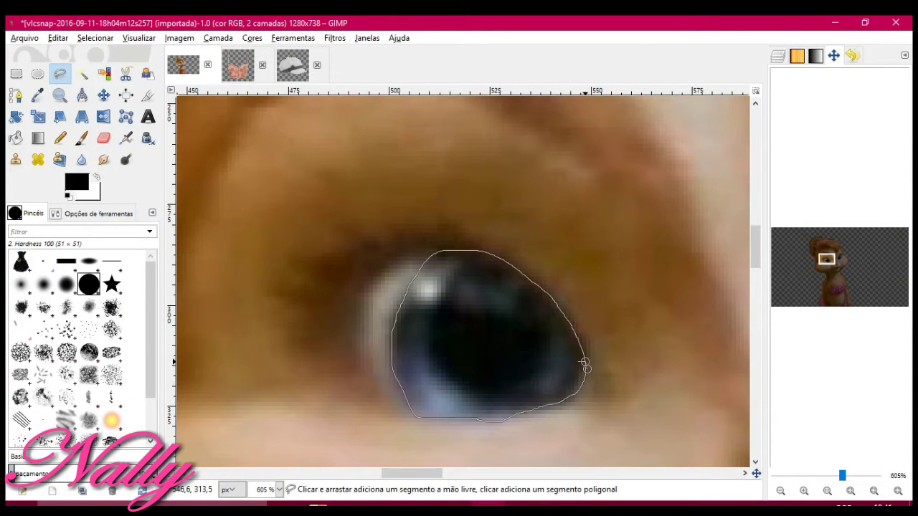
scroll(463, 280, "right", 10)
left_click_drag(338, 295, 362, 318)
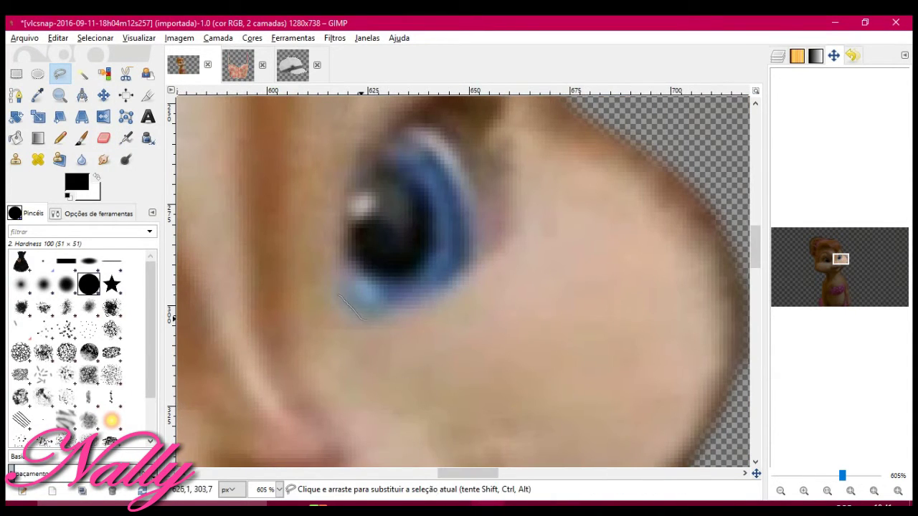
left_click_drag(332, 275, 337, 292)
left_click(252, 38)
left_click(266, 86)
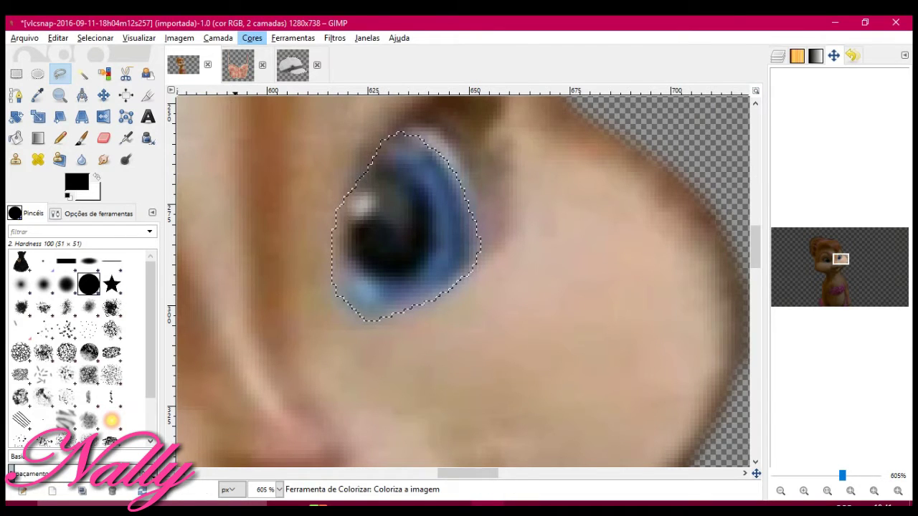
Trial Colorize hues and saturation 61 on the iris, then cancel to keep the blue
left_click_drag(144, 62, 375, 148)
mouse_move(422, 231)
left_mouse_down()
mouse_move(434, 231)
mouse_move(397, 252)
left_mouse_up()
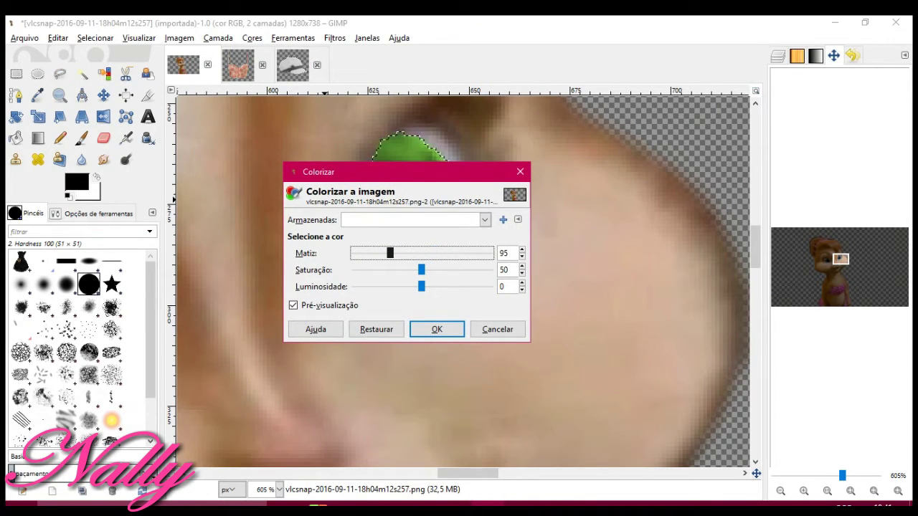
left_click_drag(330, 172, 317, 202)
left_click_drag(378, 284, 391, 284)
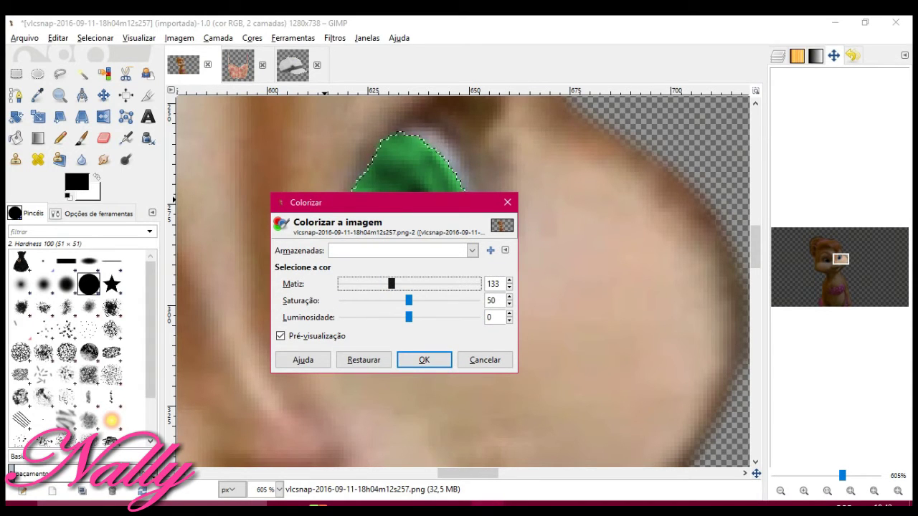
left_click_drag(394, 284, 349, 283)
left_click_drag(409, 301, 423, 301)
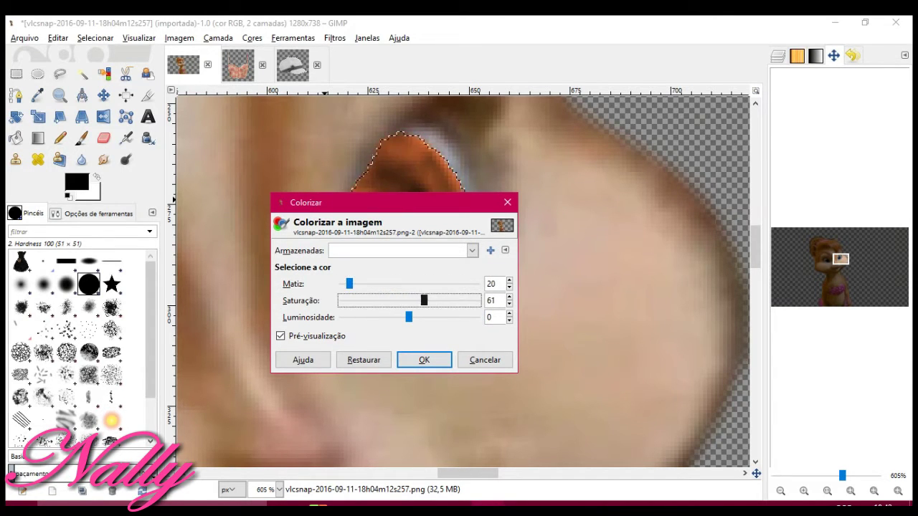
left_click_drag(316, 202, 287, 317)
key("Escape")
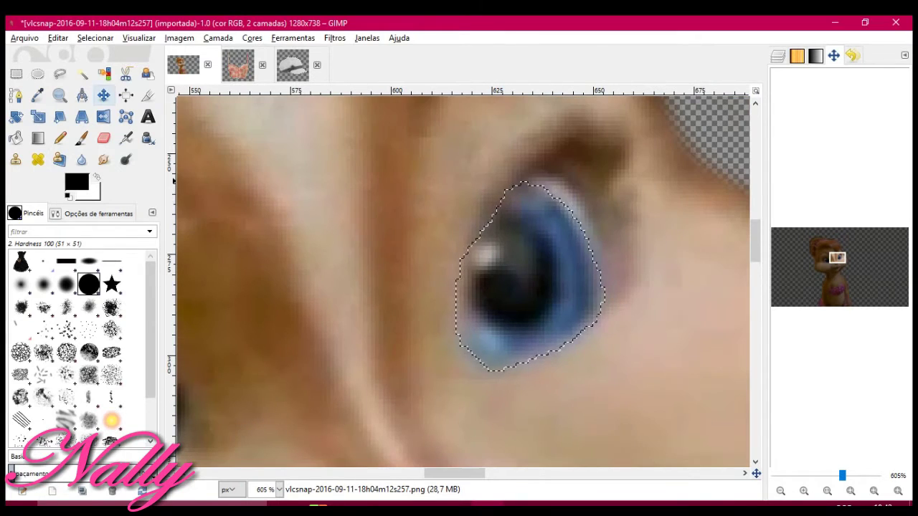
Add the left iris to the freehand selection and bring up Colorize for both irises
left_click(60, 74)
scroll(462, 280, "left", 5)
left_click_drag(501, 219, 454, 334)
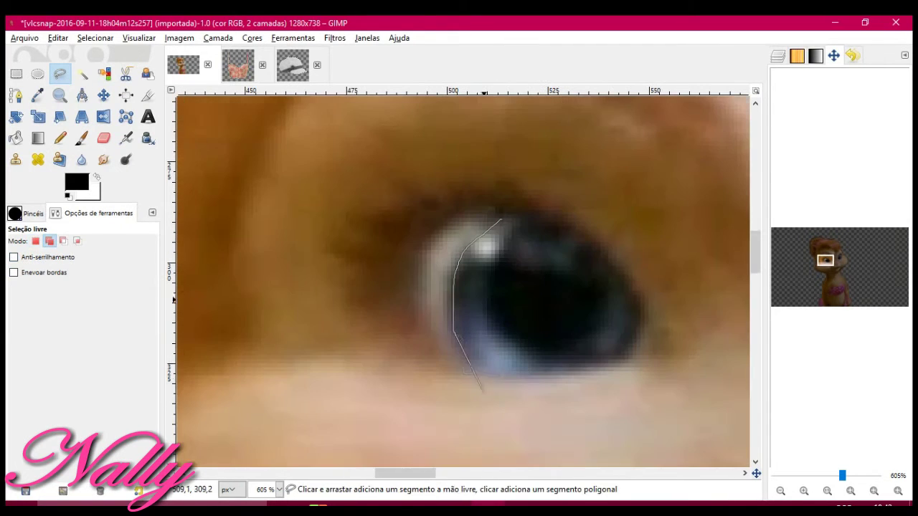
left_click_drag(643, 327, 501, 219)
left_click(217, 38)
left_click(273, 79)
Colorize both irises brown-orange (hue ~23, saturation 54, lightness -17) and deselect
mouse_move(348, 294)
left_mouse_down()
mouse_move(416, 294)
mouse_move(289, 294)
left_mouse_up()
mouse_move(348, 310)
left_mouse_down()
mouse_move(409, 310)
mouse_move(353, 310)
mouse_move(334, 327)
left_mouse_up()
left_click(363, 370)
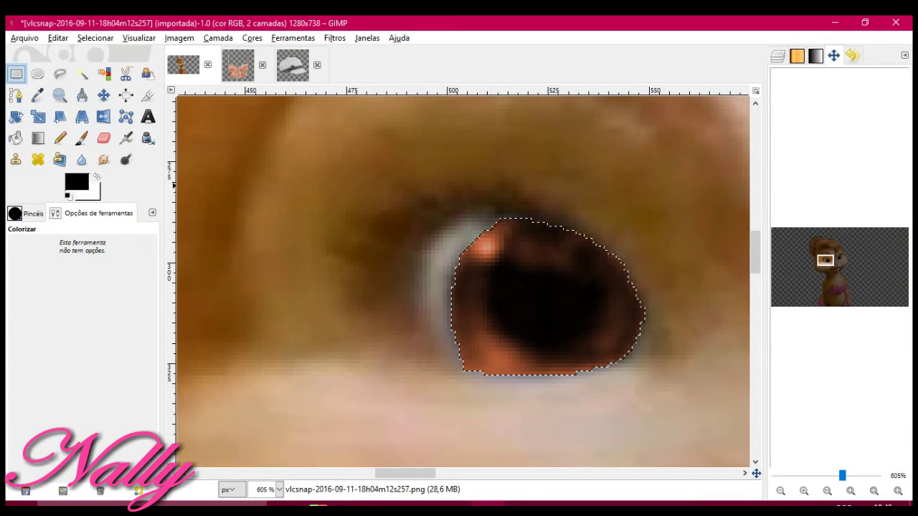
key("r")
key("ctrl+shift+a")
scroll(462, 280, "down", 4)
scroll(614, 307, "up", 6)
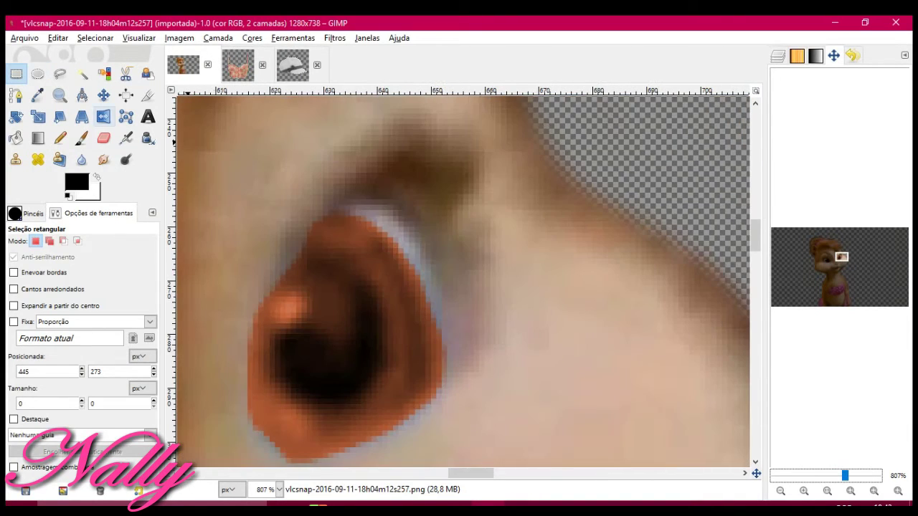
left_click(81, 159)
Soften the iris's lower edge and highlight with the Blur/Sharpen tool
scroll(419, 328, "down", 2)
scroll(419, 328, "left", 10)
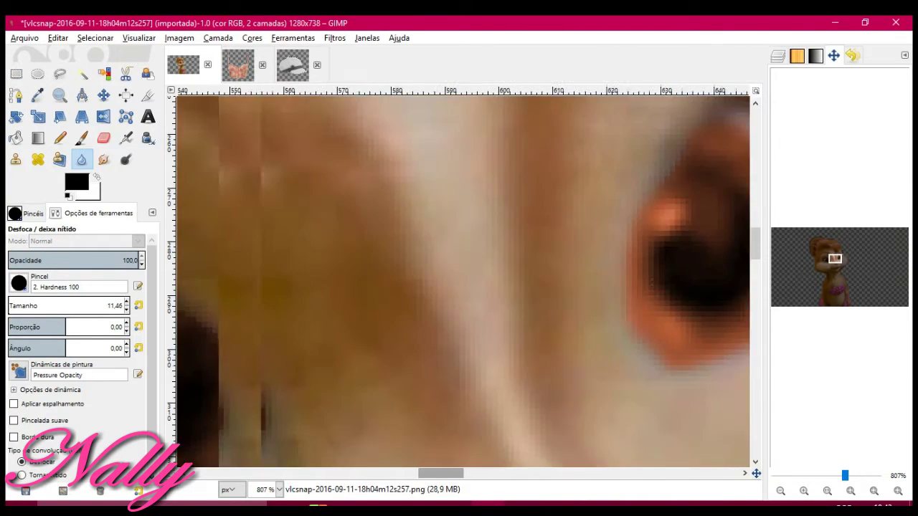
scroll(420, 403, "right", 4)
left_click_drag(420, 403, 502, 231)
Paint both pupils solid black with the Paintbrush
left_click(76, 182)
left_click(180, 283)
left_click(81, 137)
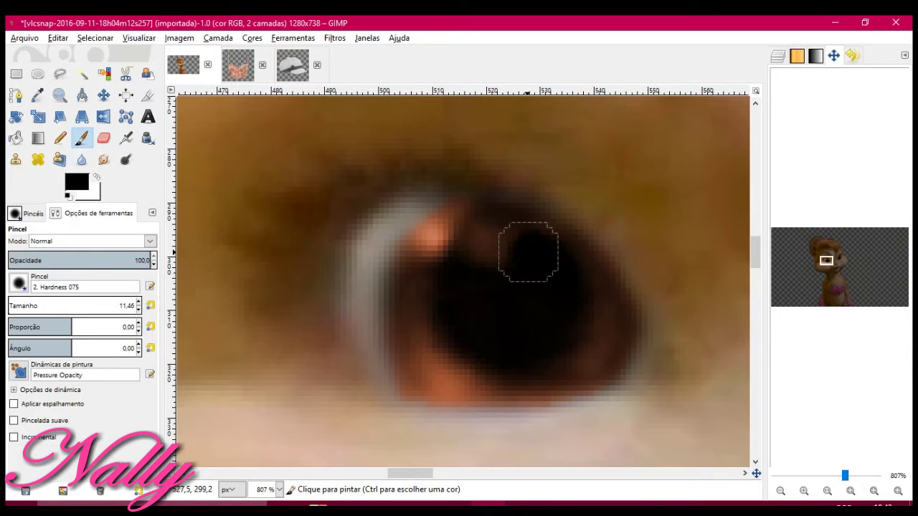
left_click_drag(528, 252, 509, 352)
scroll(475, 345, "right", 10)
scroll(303, 154, "up", 2)
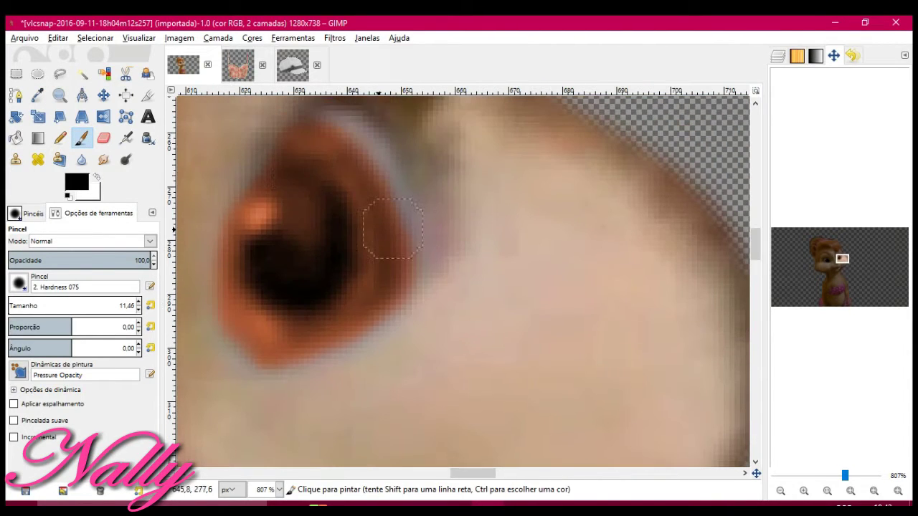
left_click_drag(303, 153, 311, 216)
scroll(274, 264, "left", 5)
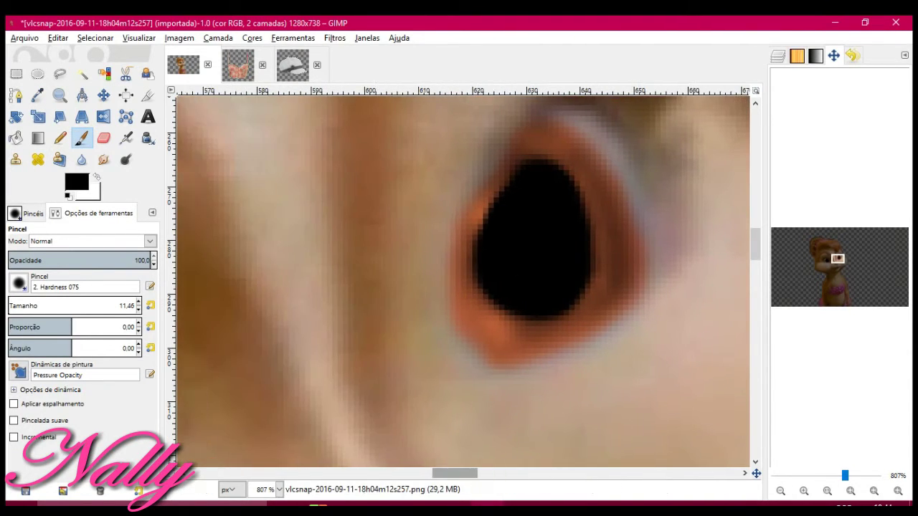
scroll(394, 237, "right", 3)
Try a white highlight dab on a pupil with a smaller brush, then undo it
left_click(97, 176)
key("bracketleft")
key("bracketleft")
key("bracketleft")
left_click(434, 165)
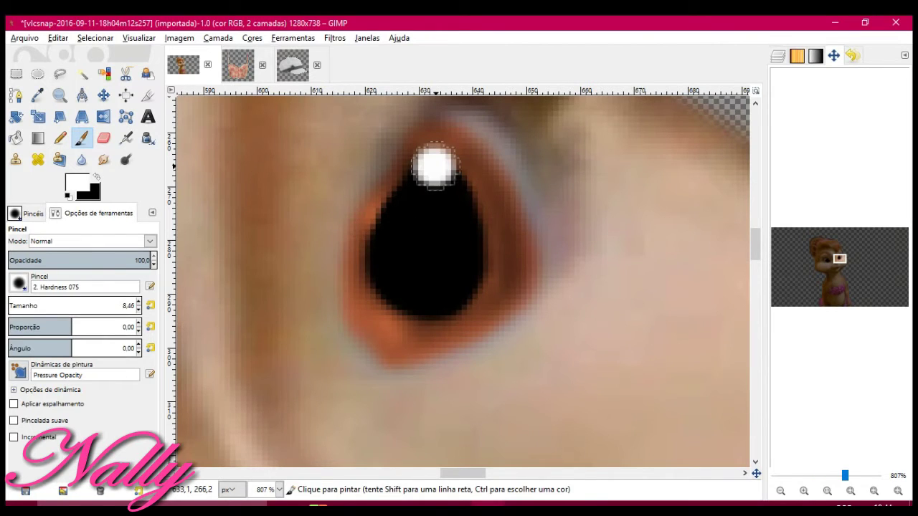
scroll(462, 280, "left", 3)
scroll(562, 369, "down", 3)
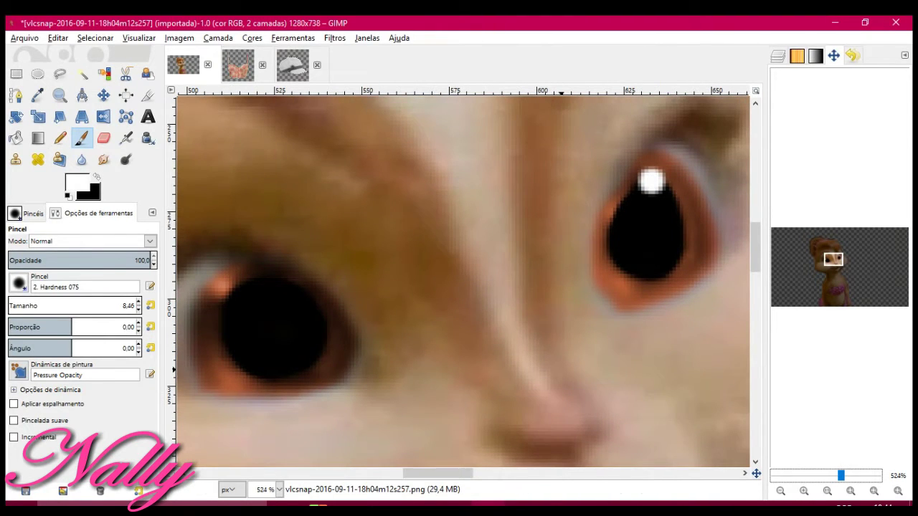
key("ctrl+z")
key("ctrl+z")
key("ctrl+z")
key("ctrl+z")
key("ctrl+z")
key("ctrl+z")
key("ctrl+y")
key("ctrl+y")
key("ctrl+z")
Reshape the right pupil in black, then add large and small white catchlights to both pupils
key("x")
left_click_drag(632, 194, 678, 208)
key("x")
left_click(230, 290)
left_click(660, 188)
key("bracketleft")
key("bracketleft")
key("bracketleft")
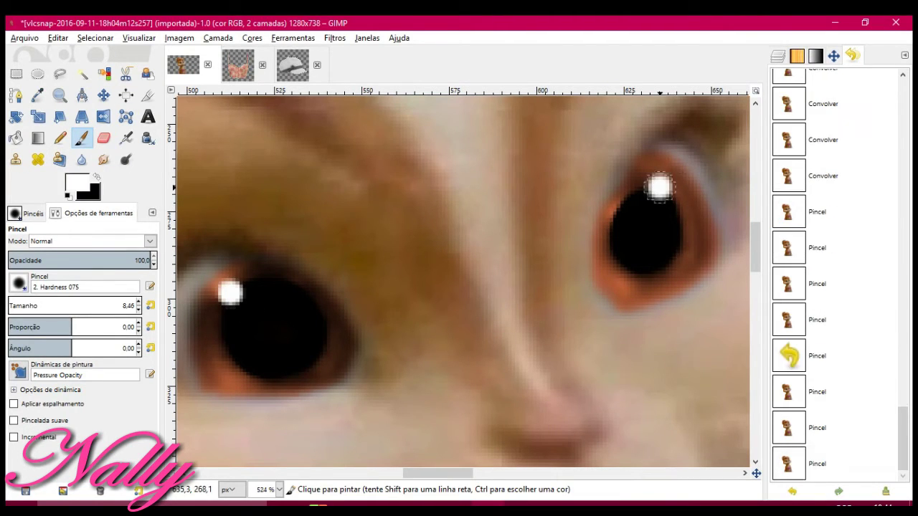
left_click(262, 373)
left_click(653, 275)
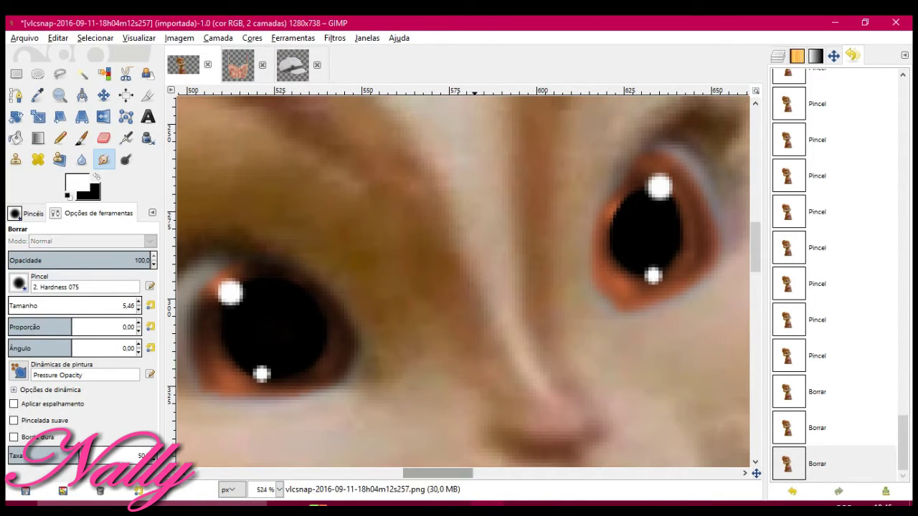
scroll(463, 280, "left", 5)
Add a new layer from the Layers panel
left_click(778, 55)
right_click(861, 146)
left_click(717, 44)
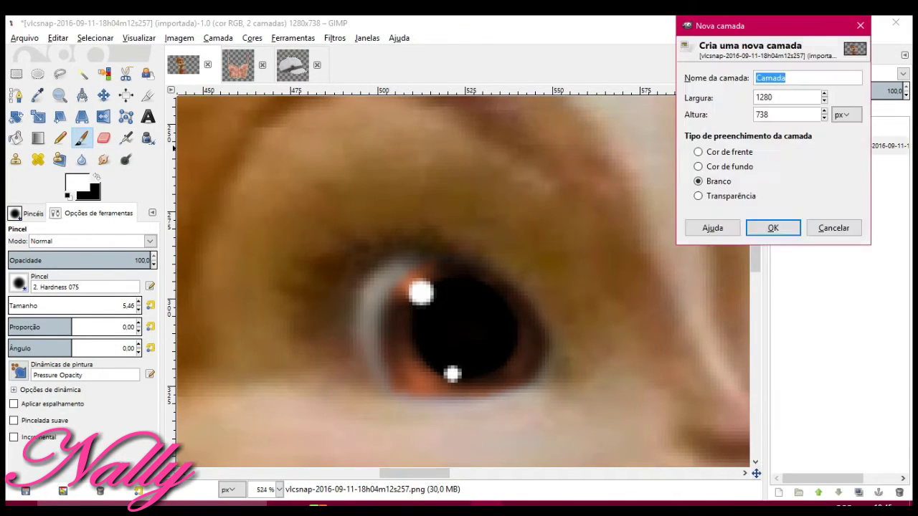
left_click(773, 228)
Paint thick black outlines around the left and right eyes on the new layer
key("x")
mouse_move(548, 349)
left_mouse_down()
mouse_move(375, 242)
mouse_move(272, 251)
mouse_move(478, 396)
mouse_move(471, 251)
mouse_move(344, 322)
mouse_move(328, 283)
mouse_move(334, 327)
mouse_move(461, 127)
left_mouse_up()
scroll(334, 328, "right", 10)
scroll(461, 127, "up", 4)
mouse_move(362, 319)
left_mouse_down()
mouse_move(425, 263)
mouse_move(420, 380)
mouse_move(429, 310)
left_mouse_up()
scroll(394, 312, "down", 3)
Refine the right eye's outline with a smaller brush and zoom out to see both eyes
key("bracketleft")
key("bracketleft")
left_click_drag(350, 223, 308, 347)
scroll(308, 347, "down", 3)
left_click_drag(280, 266, 344, 326)
left_click(834, 55)
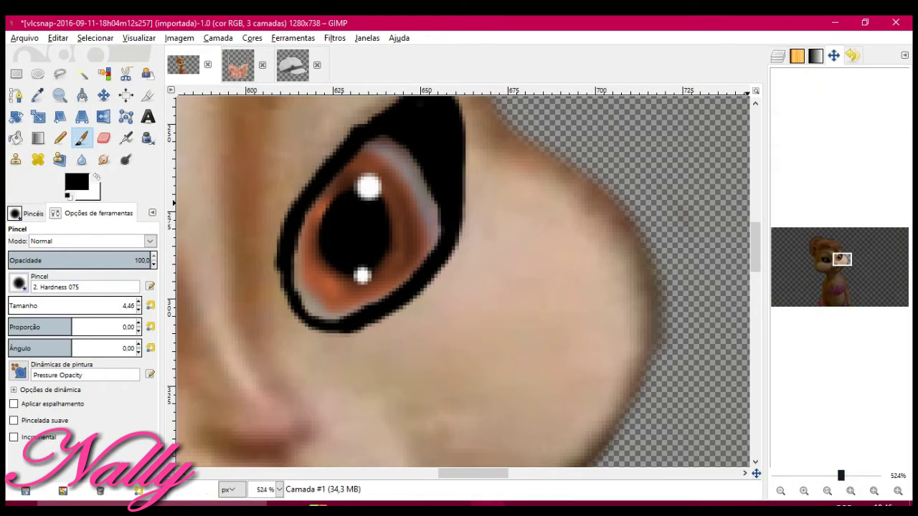
left_click_drag(854, 476, 832, 475)
left_click(335, 37)
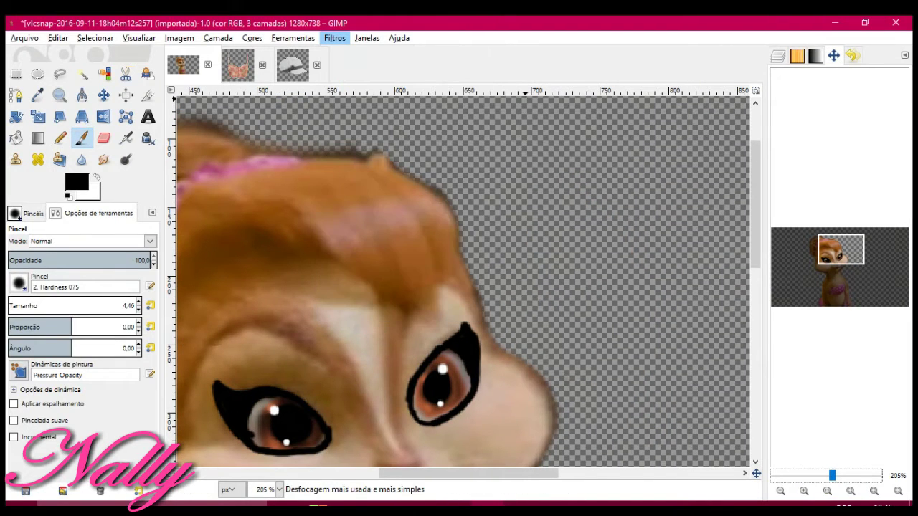
Apply a Gaussian blur of 48 to the eye outlines
scroll(335, 323, "down", 2)
scroll(335, 322, "left", 2)
key("shift+e")
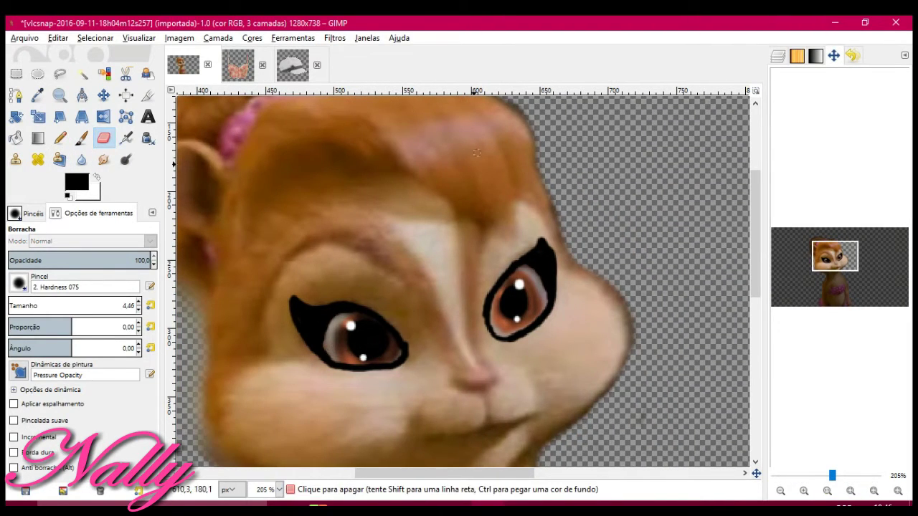
left_click(334, 38)
left_click(373, 68)
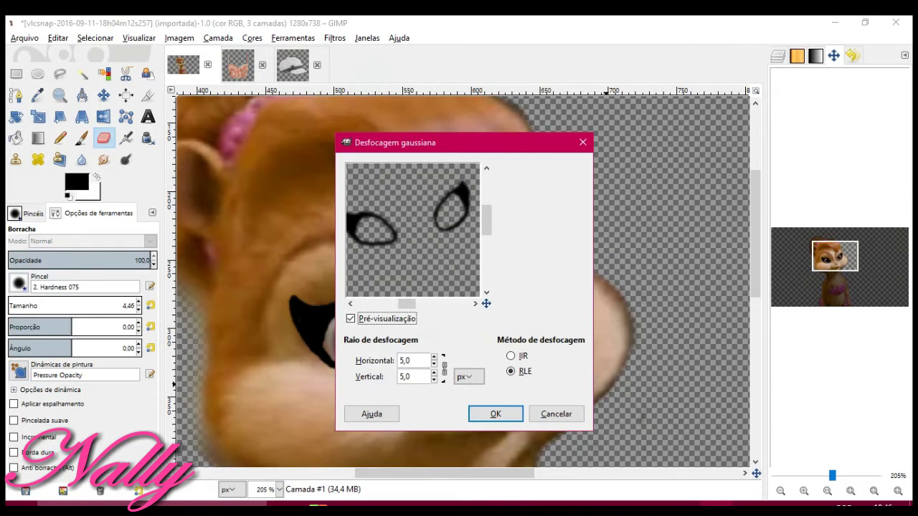
type("48")
key("Return")
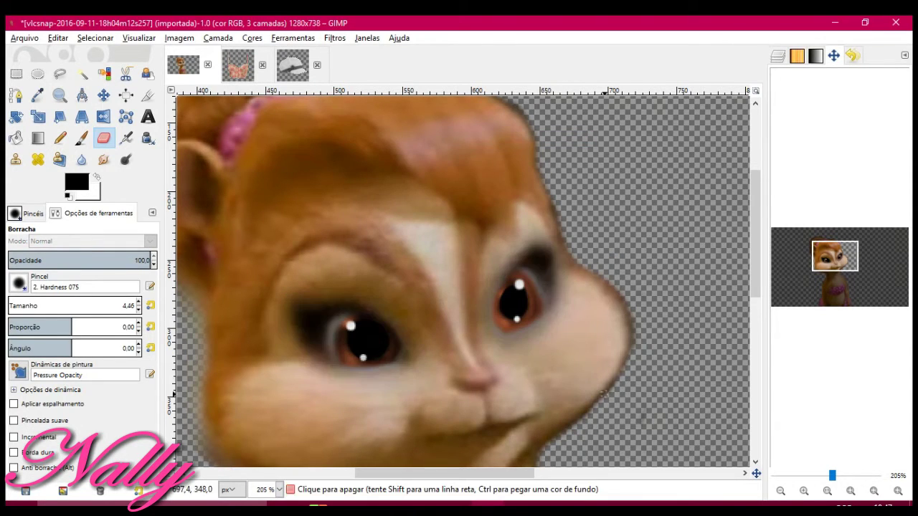
Reapply the Gaussian blur to the outlines with radius 5
left_click(852, 56)
left_click(334, 38)
left_click(415, 68)
type("5")
key("Return")
scroll(540, 367, "up", 1)
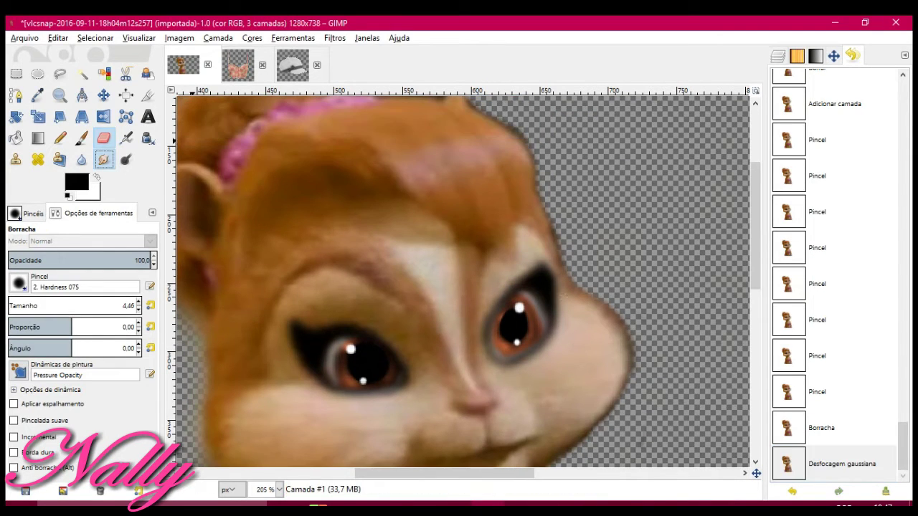
Smudge the eyelash tips outward with the Smudge tool
key("s")
left_click(539, 266)
left_click_drag(540, 266, 543, 267)
left_click_drag(545, 268, 547, 269)
left_click_drag(548, 270, 551, 272)
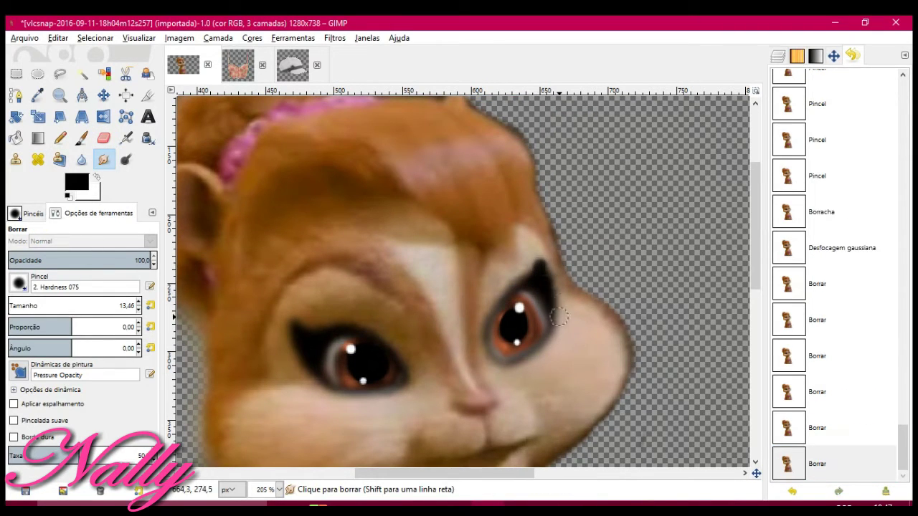
scroll(585, 329, "down", 2)
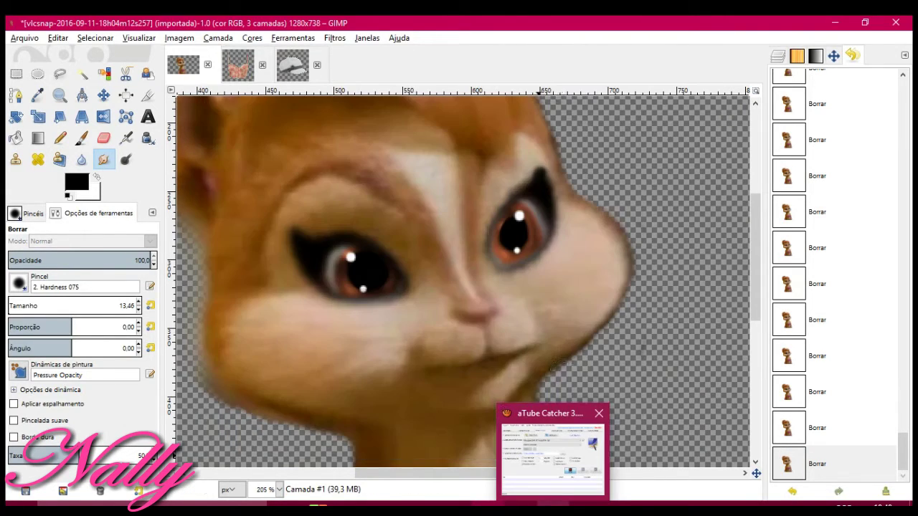
left_click(553, 455)
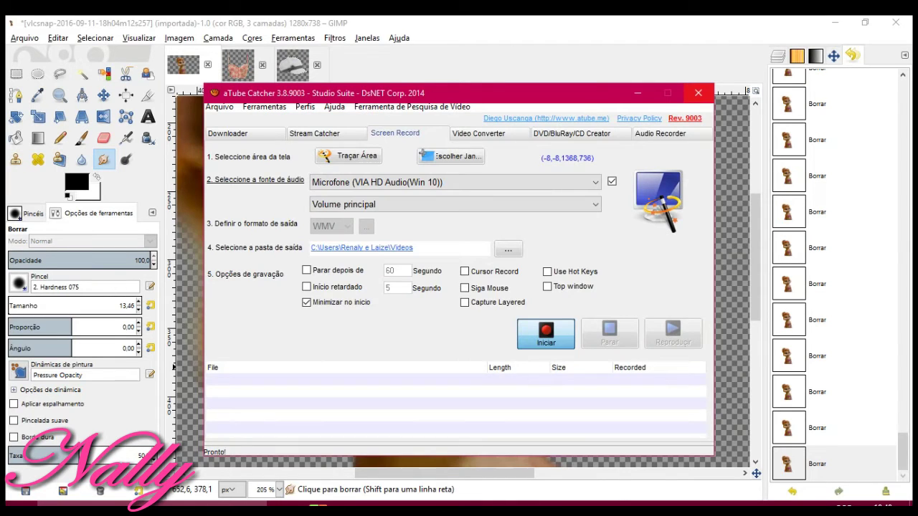
left_click(546, 333)
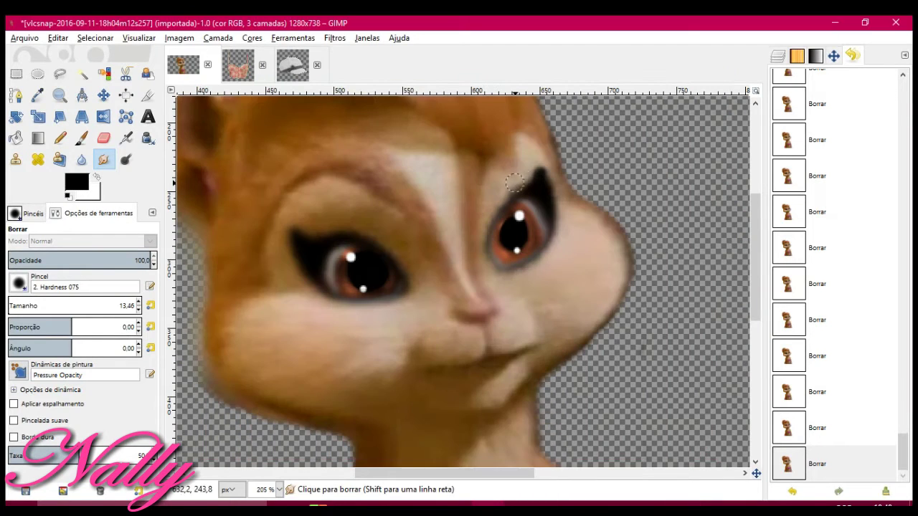
Paint the right pupil larger in black, then revert via Undo History to the last Smudge entry
scroll(477, 392, "up", 5)
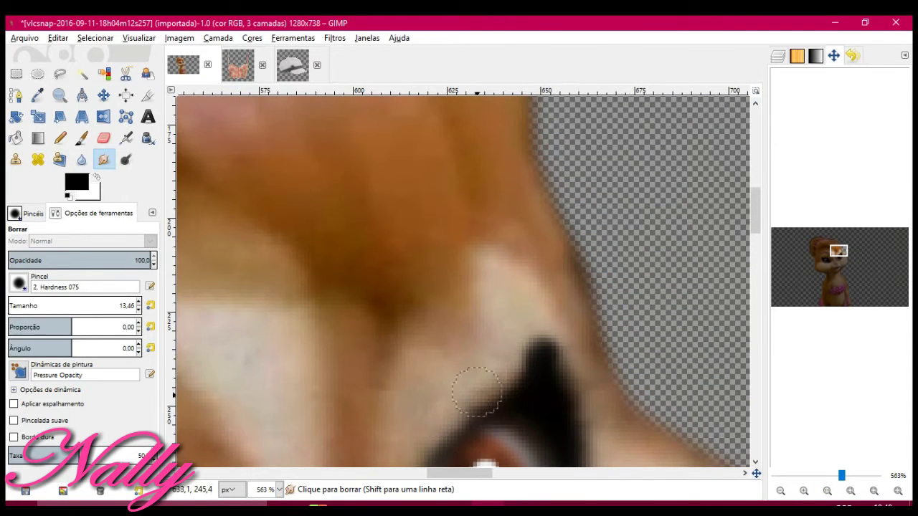
left_click_drag(838, 251, 833, 248)
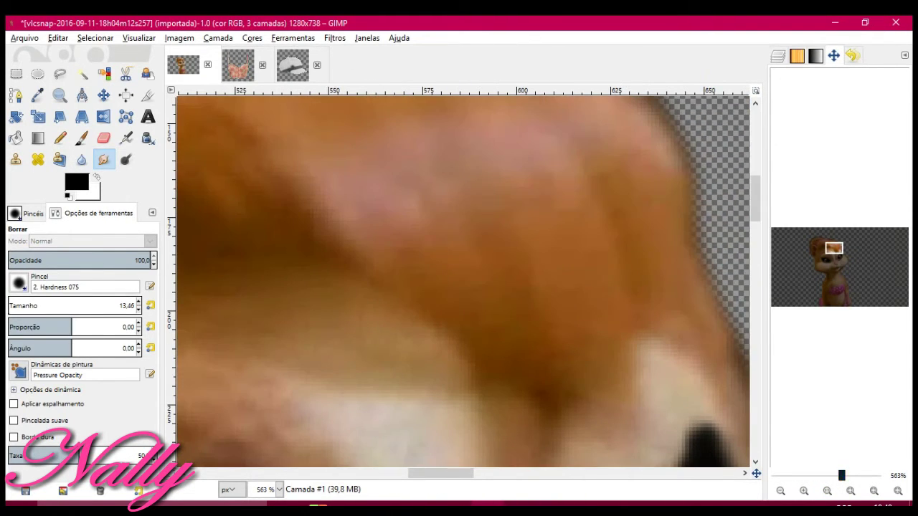
left_click(827, 492)
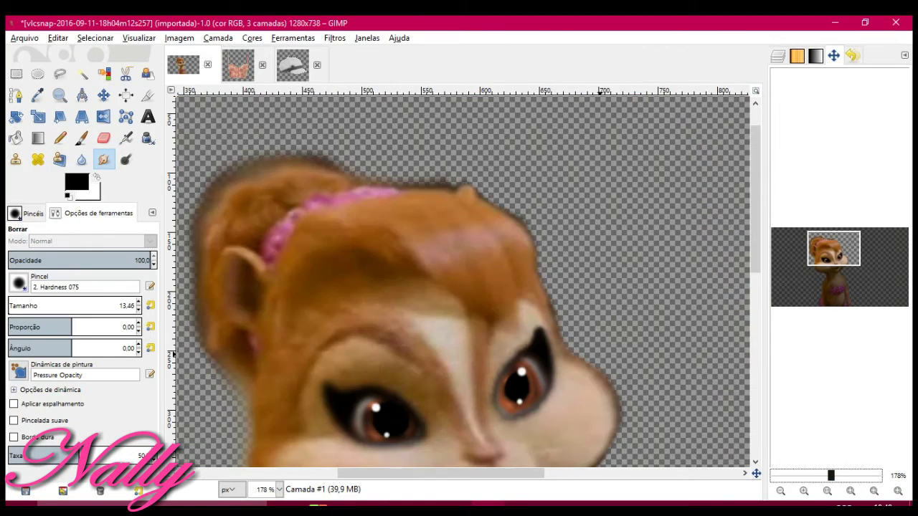
scroll(458, 361, "up", 4)
scroll(458, 361, "up", 3)
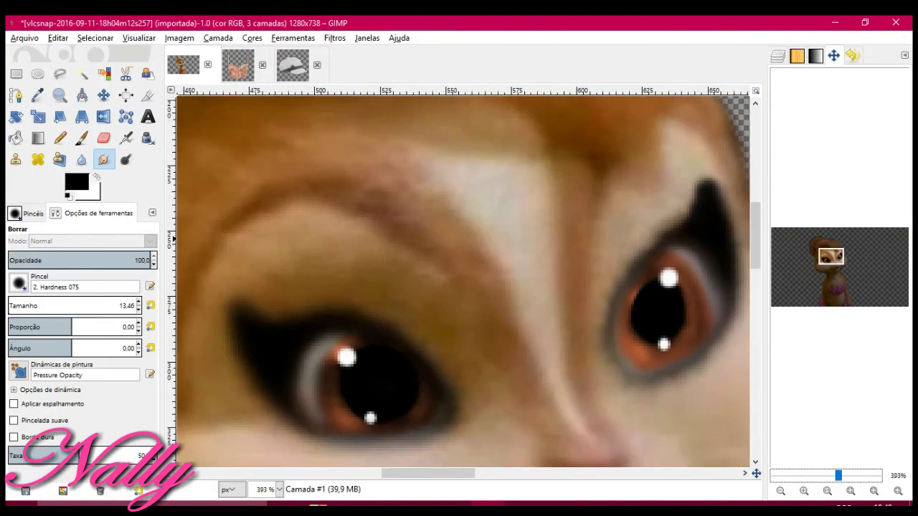
key("p")
left_click_drag(584, 265, 602, 285)
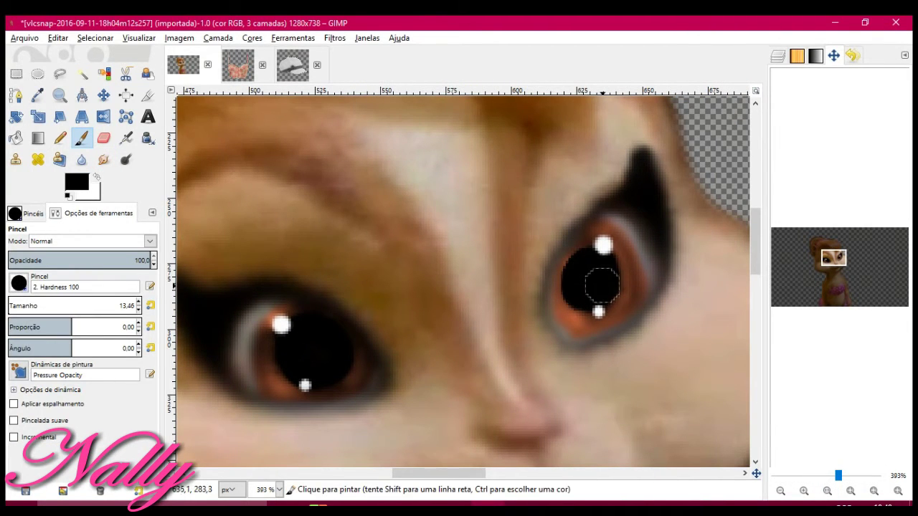
left_click_drag(838, 475, 812, 476)
left_click(852, 55)
left_click(817, 391)
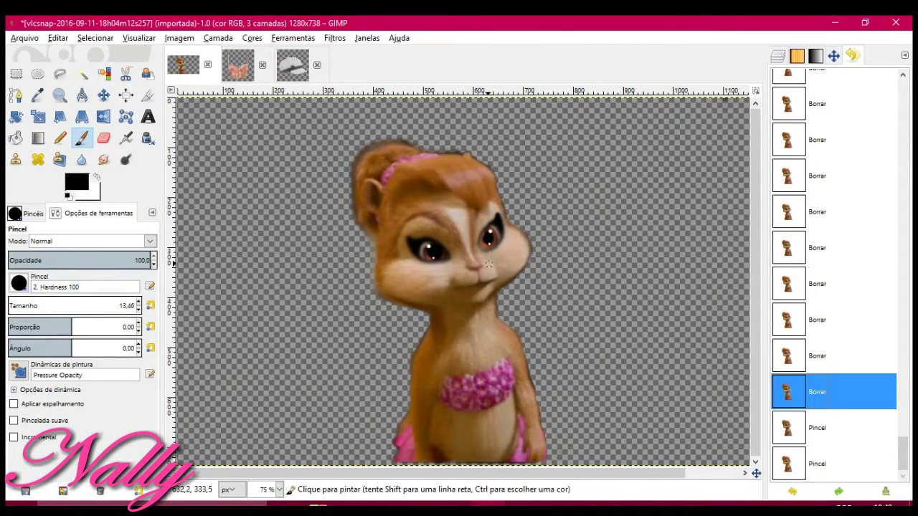
left_click(778, 55)
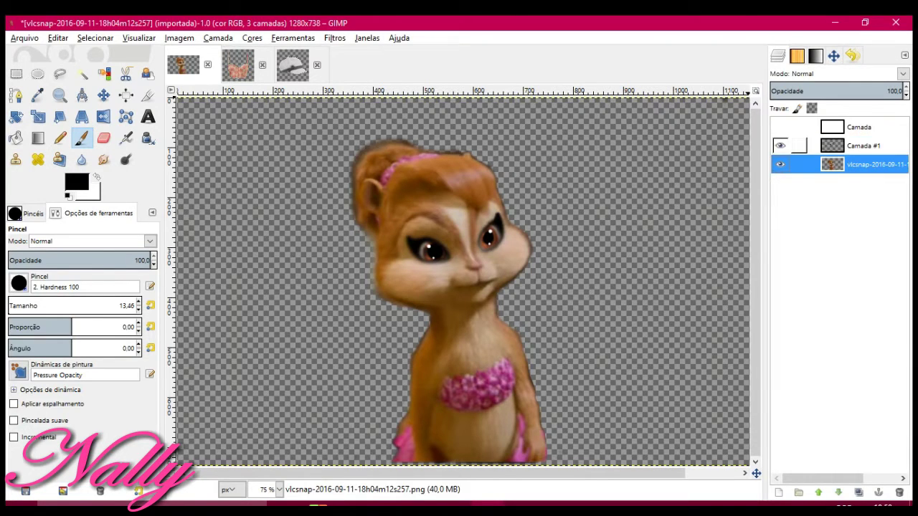
Zoom in on the right eye, erase the grey rim, then undo the eraser stroke
left_click(834, 55)
left_click_drag(813, 476, 839, 476)
key("shift+e")
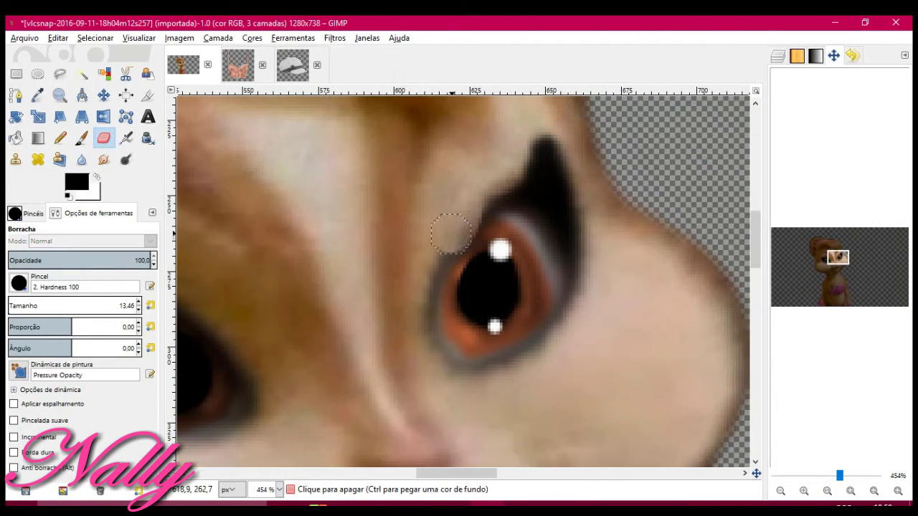
left_click_drag(459, 205, 438, 351)
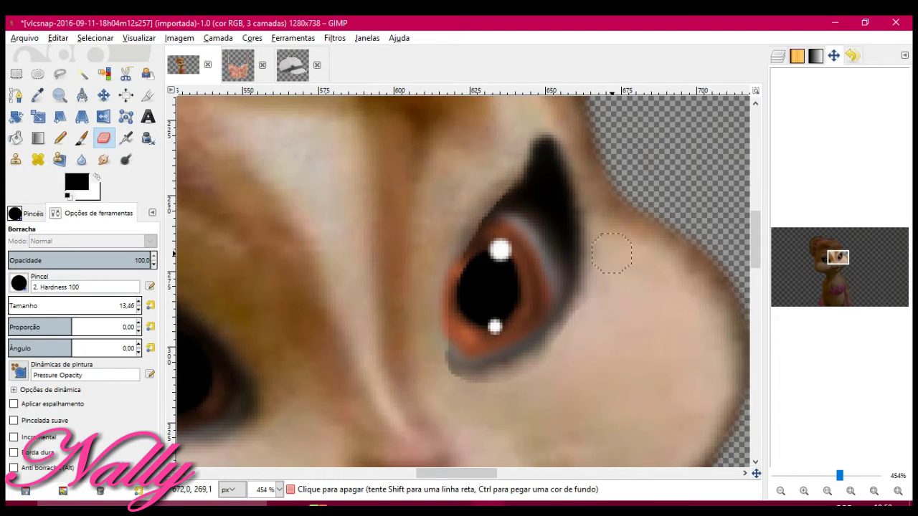
left_click(852, 55)
left_click(846, 355)
Add a new layer and paint a black line along the right eye's left edge
left_click(81, 137)
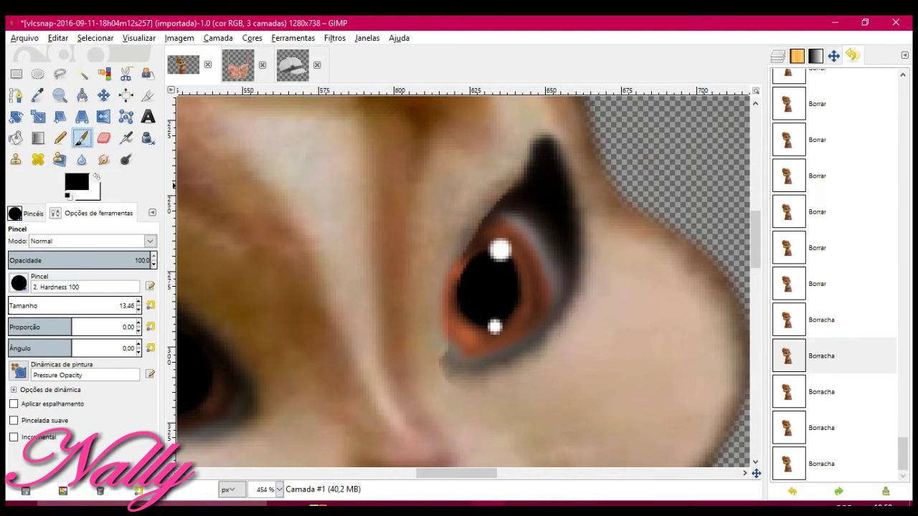
left_click(777, 56)
key("shift+ctrl+n")
key("Return")
key("bracketright")
key("bracketright")
left_click_drag(484, 216, 441, 363)
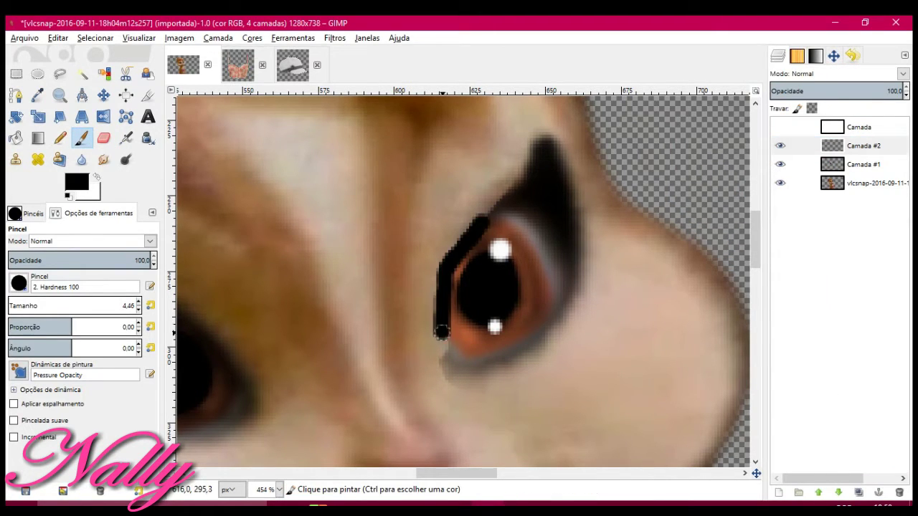
Blur the black line into a soft shadow and make Camada #1 the active layer
left_click(335, 38)
key("Escape")
key("Return")
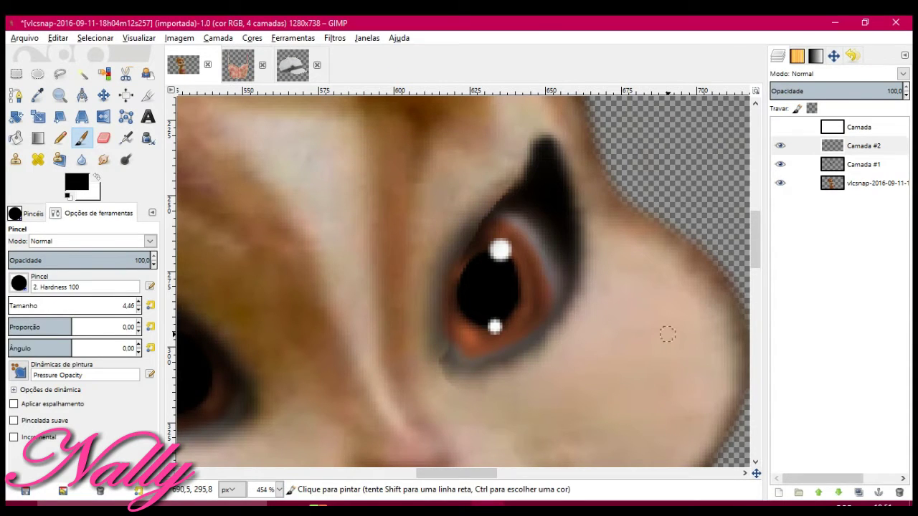
left_click(81, 159)
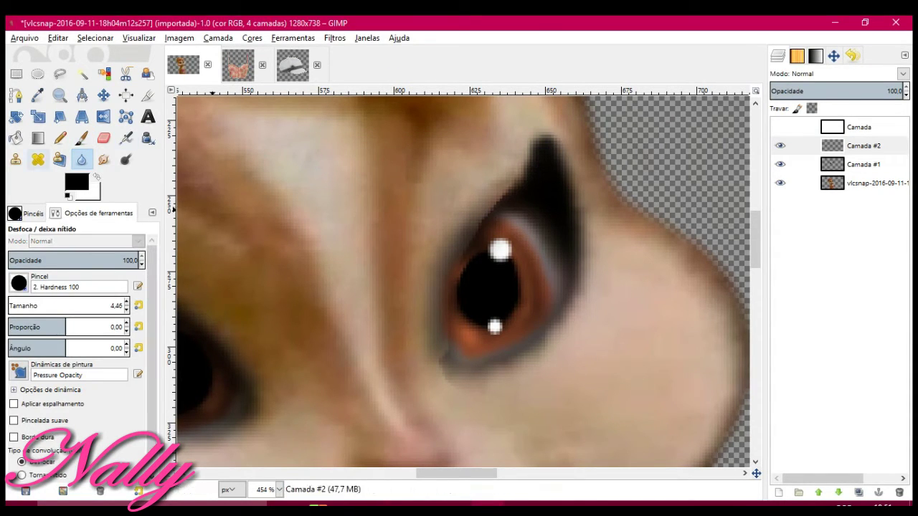
left_click(103, 160)
left_click(864, 164)
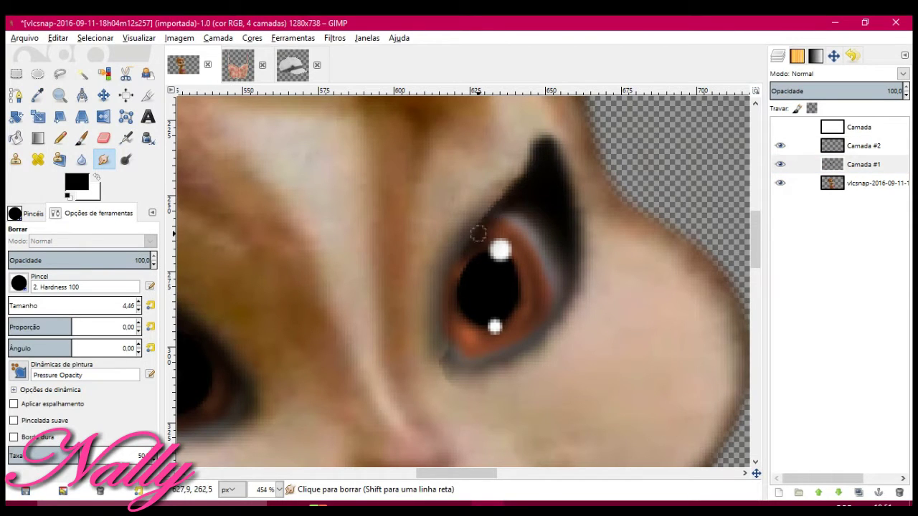
Zoom in on the right eye and paint the pupil's lower-left edge solid black
scroll(459, 280, "down", 2, "ctrl")
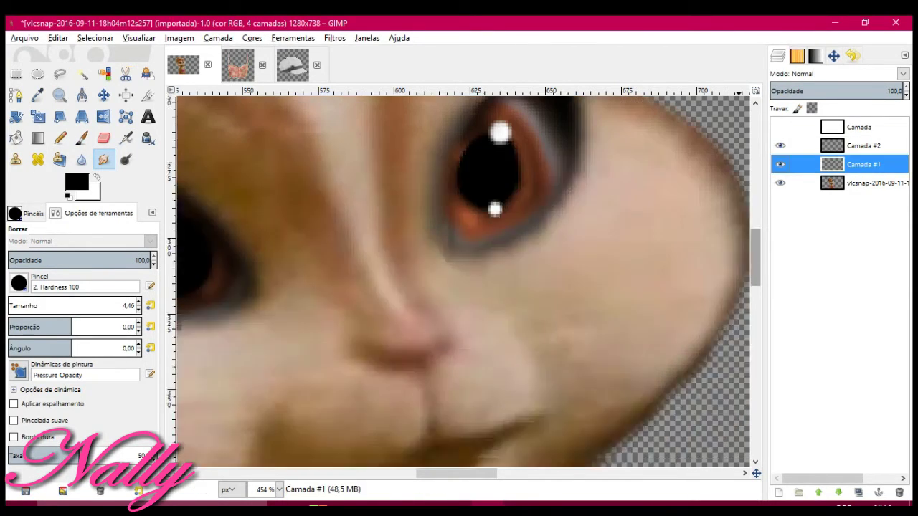
scroll(459, 280, "down", 3, "ctrl")
scroll(460, 280, "down", 2, "ctrl")
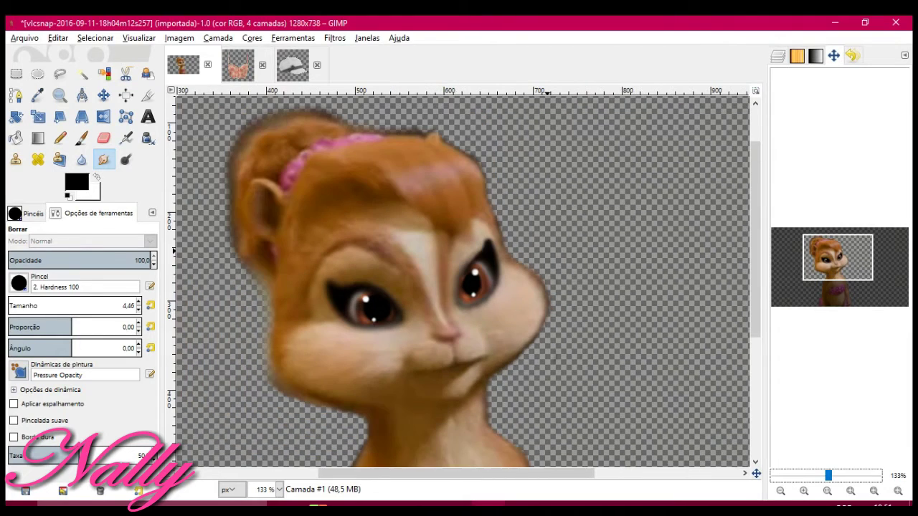
scroll(475, 266, "up", 3, "ctrl")
scroll(475, 266, "up", 2, "ctrl")
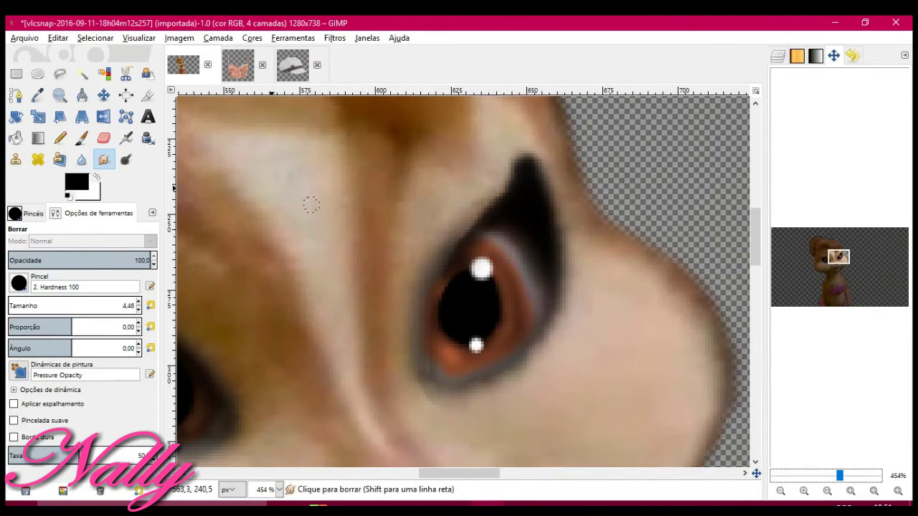
key("shift+e")
key("ctrl+l")
key("p")
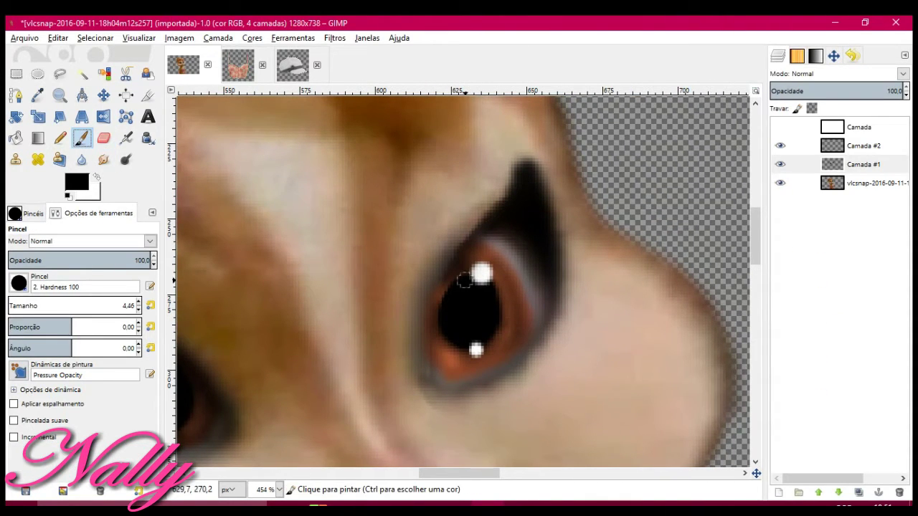
left_click_drag(443, 308, 491, 285)
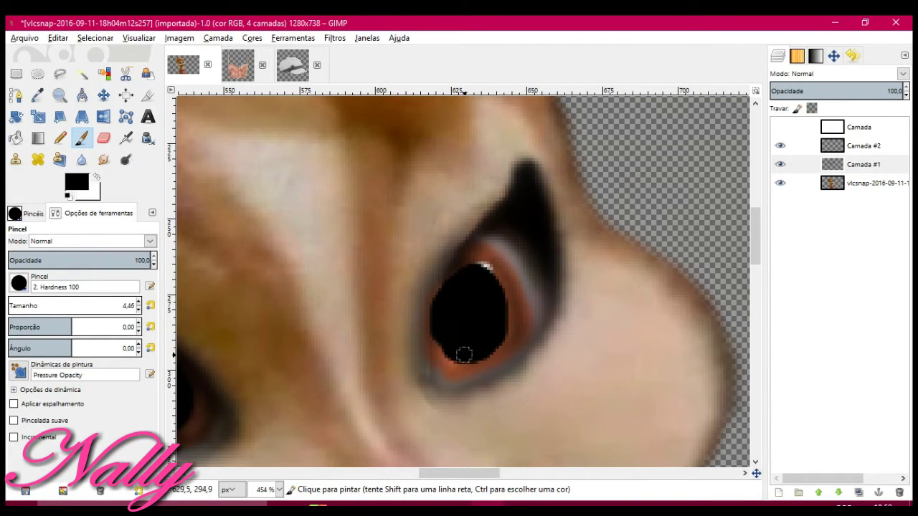
Paint white highlight dots on the right pupil with the Hardness 075 brush
left_click(81, 159)
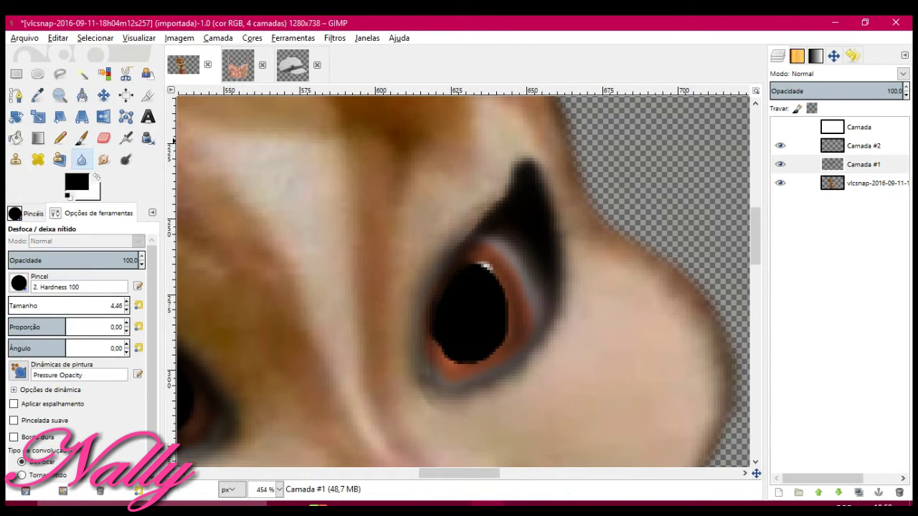
key("x")
key("p")
left_click(481, 271)
left_click(18, 284)
left_click(36, 322)
left_click(482, 274)
left_click(468, 354)
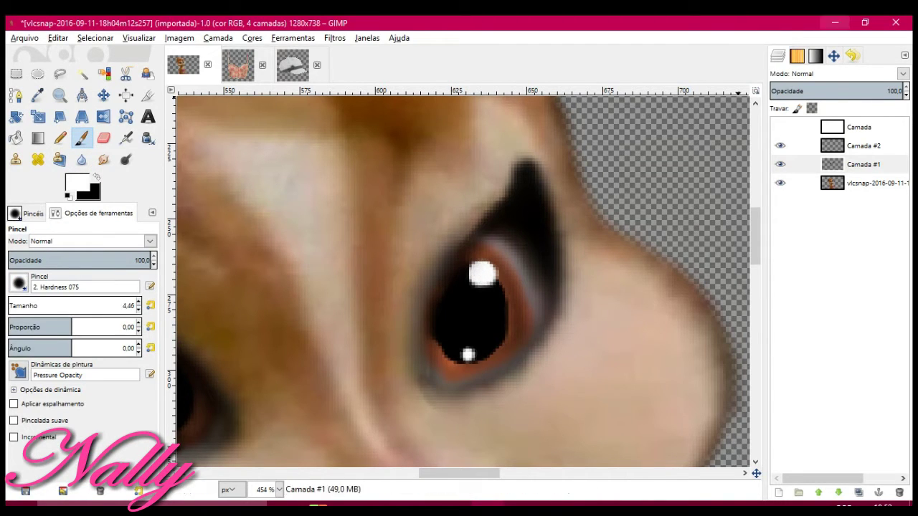
Draw a dark black line along the right eye's lower-left rim on Camada #2
left_click(833, 56)
left_click_drag(841, 475, 838, 476)
key("x")
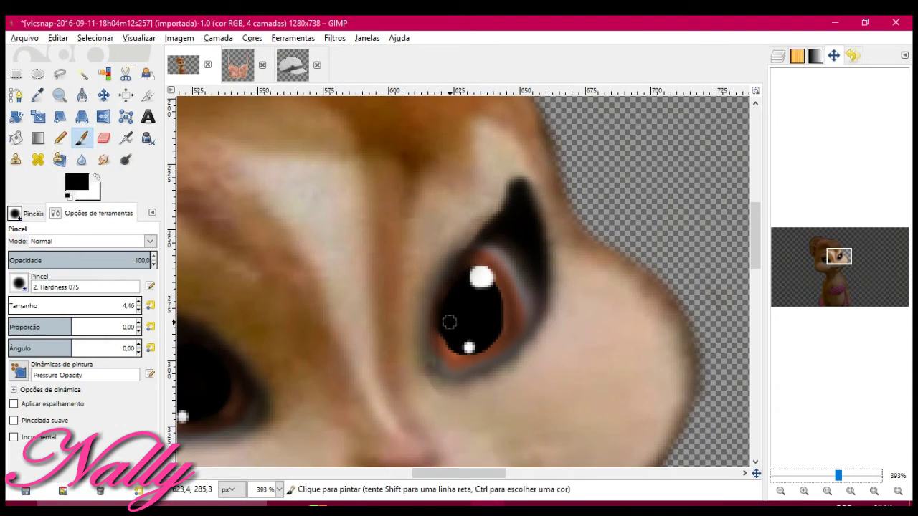
key("shift+u")
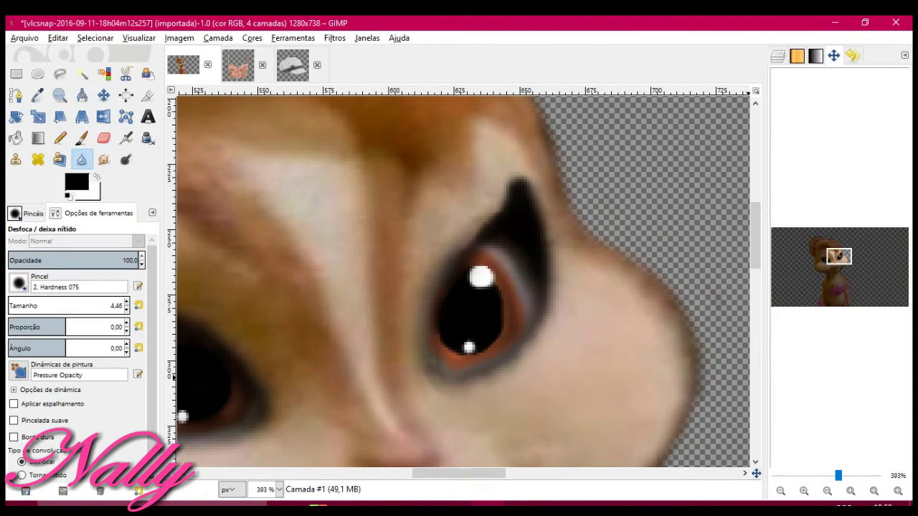
mouse_move(838, 475)
left_mouse_down()
mouse_move(823, 475)
mouse_move(845, 475)
left_mouse_up()
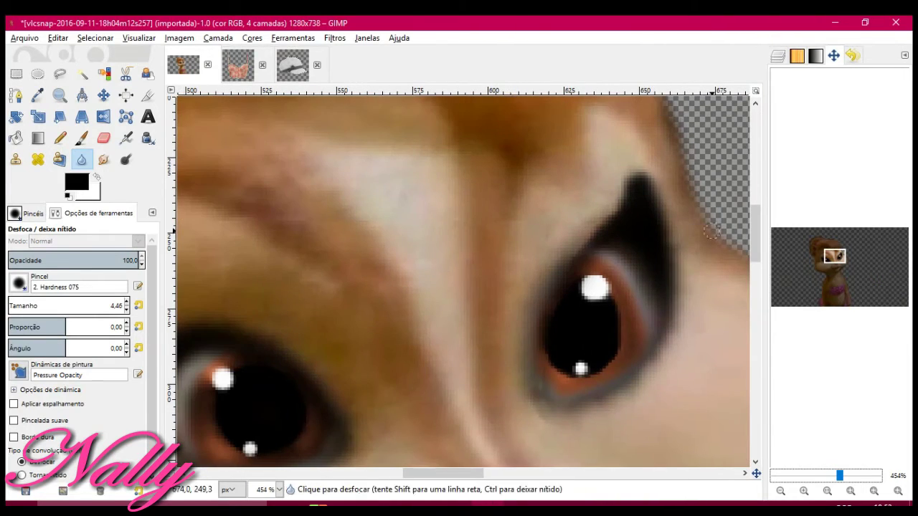
key("p")
key("ctrl+l")
key("Page_Up")
mouse_move(582, 238)
left_mouse_down()
mouse_move(538, 307)
mouse_move(529, 398)
left_mouse_up()
left_click(335, 37)
left_click(474, 253)
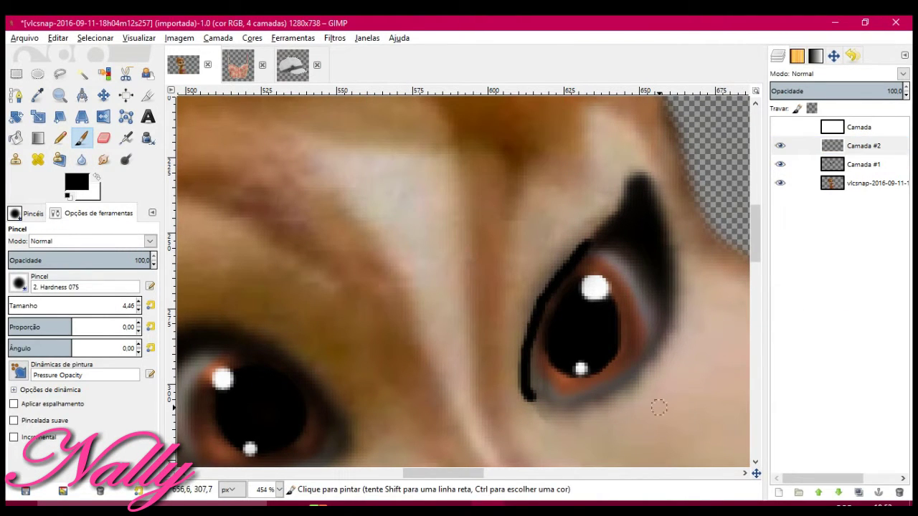
Apply a Gaussian blur to the eye's rim line on Camada #2
left_click(494, 400)
key("ctrl+z")
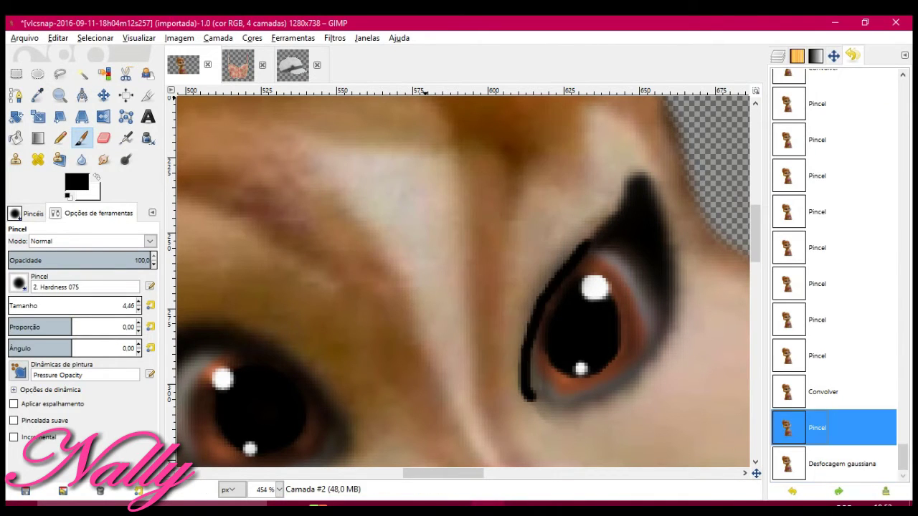
key("ctrl+shift+f")
key("Return")
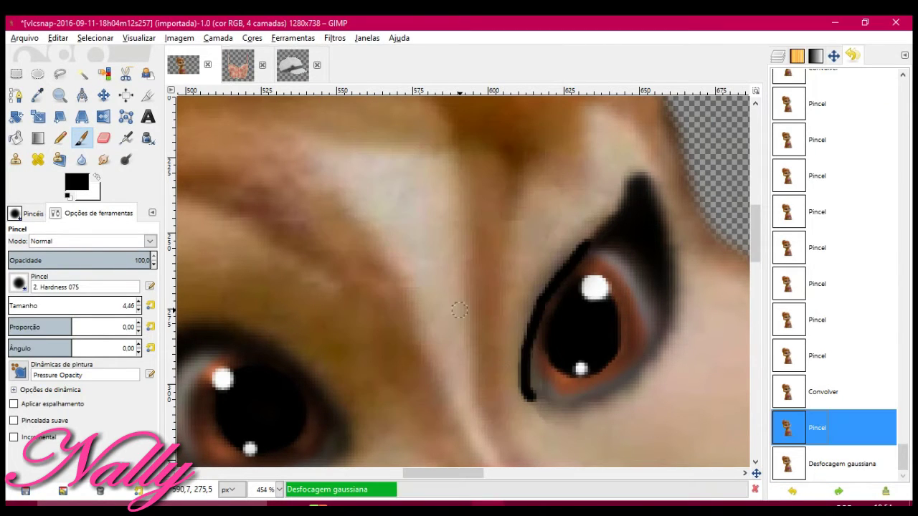
left_click(834, 56)
left_click_drag(857, 476, 830, 476)
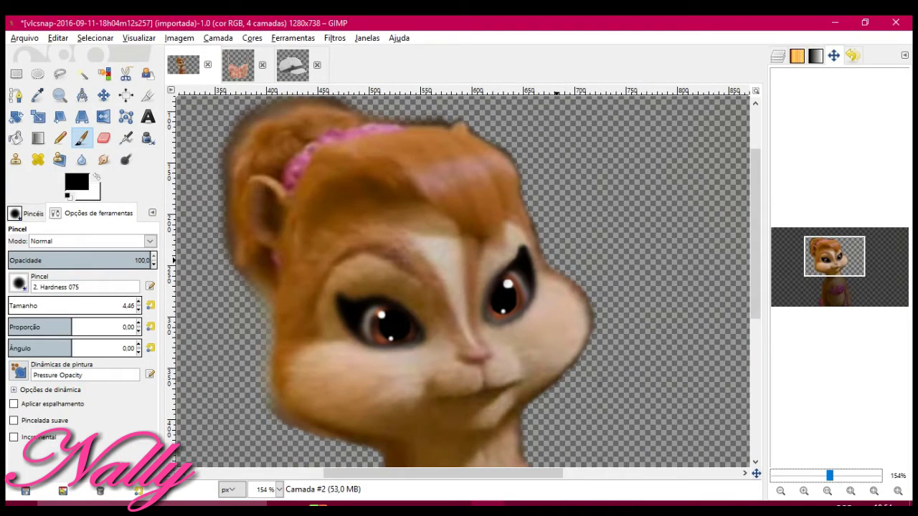
Blur Camada #1 with a 10 px Gaussian blur, then erase stray blur beside the face
left_click(778, 55)
left_click(863, 164)
left_click(334, 38)
left_click(617, 152)
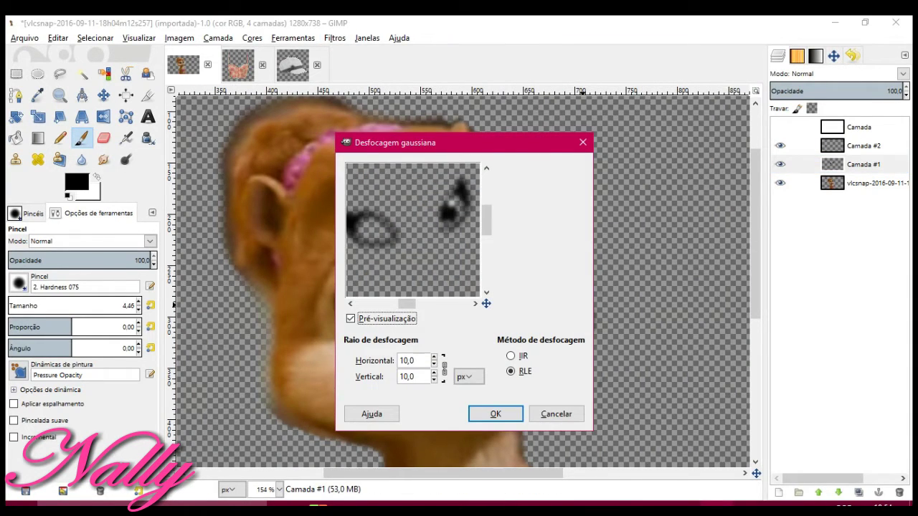
key("Return")
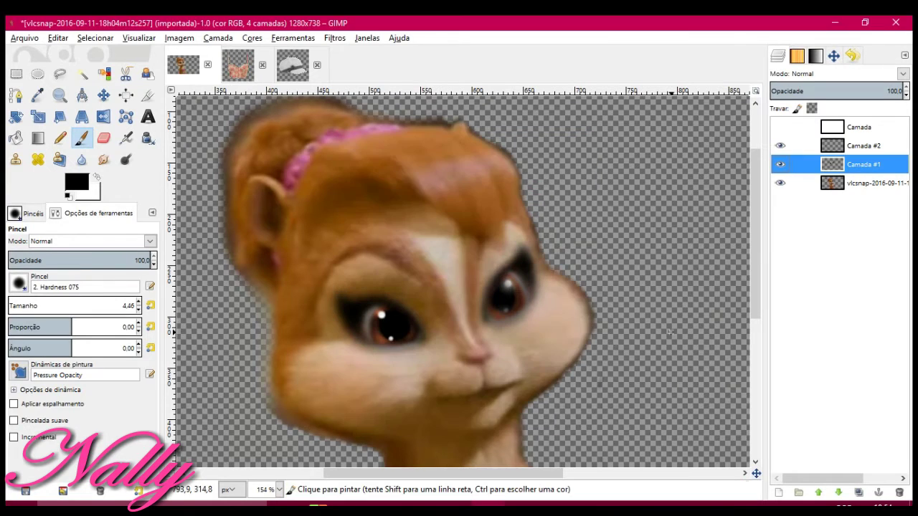
key("shift+e")
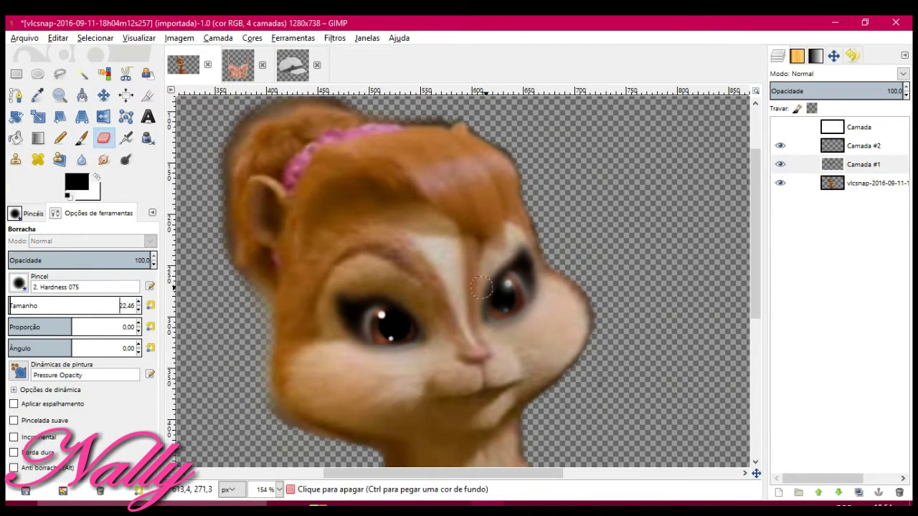
left_click(512, 285)
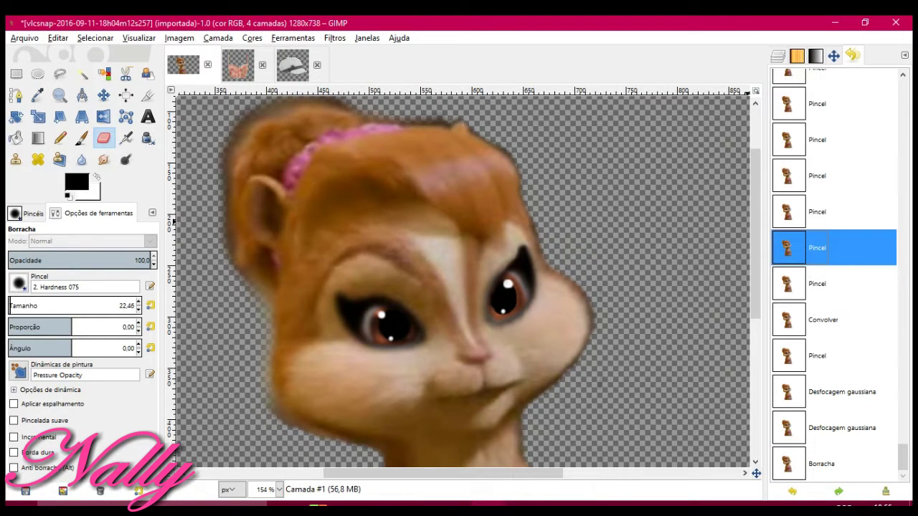
left_click(863, 164)
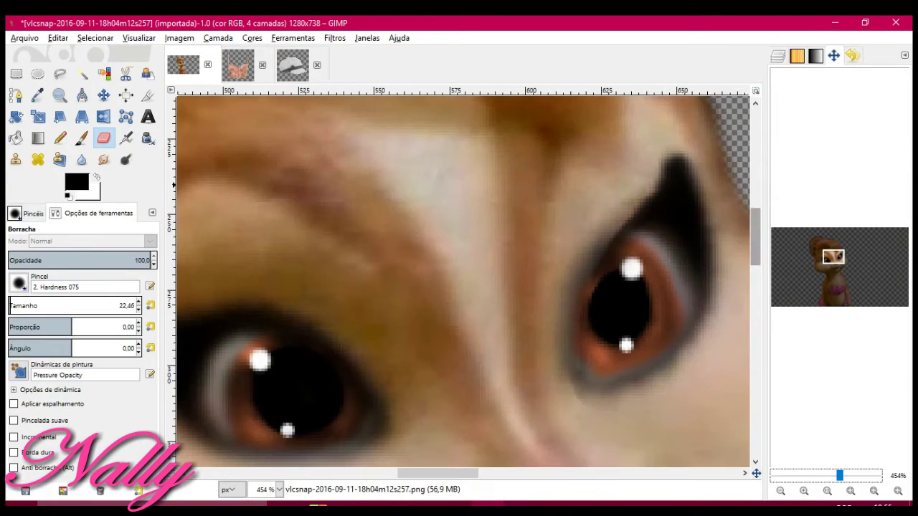
Paint the right pupil solid black and add a white catchlight
key("p")
left_click_drag(632, 301, 610, 344)
key("bracketleft")
key("bracketleft")
key("bracketleft")
key("bracketleft")
key("bracketleft")
key("bracketleft")
key("x")
left_click(633, 268)
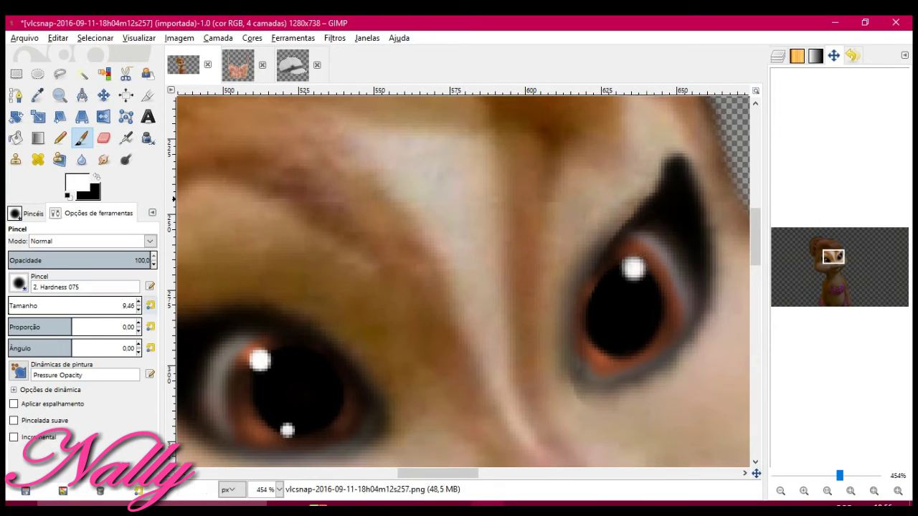
type("4")
Paint a dark black line along the right eye's inner edge
left_click_drag(839, 476, 836, 476)
left_click(778, 55)
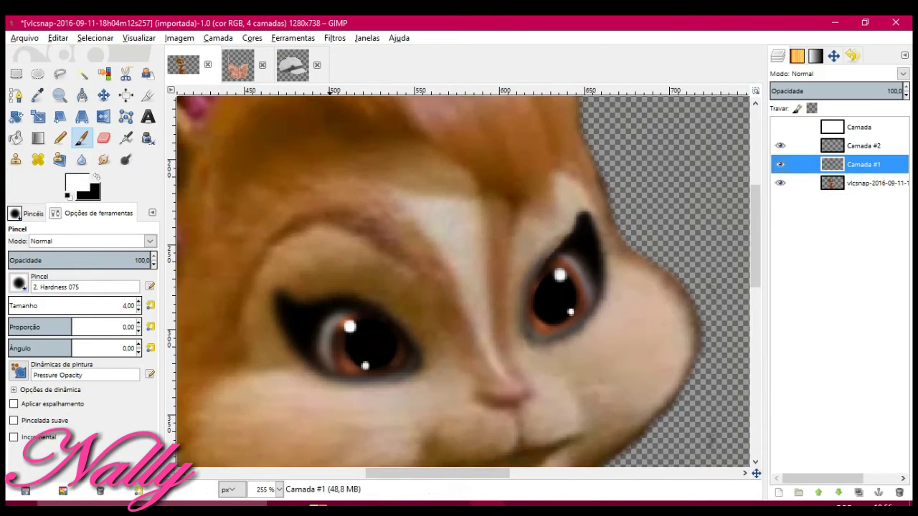
left_click(852, 56)
key("x")
left_click_drag(544, 271, 525, 337)
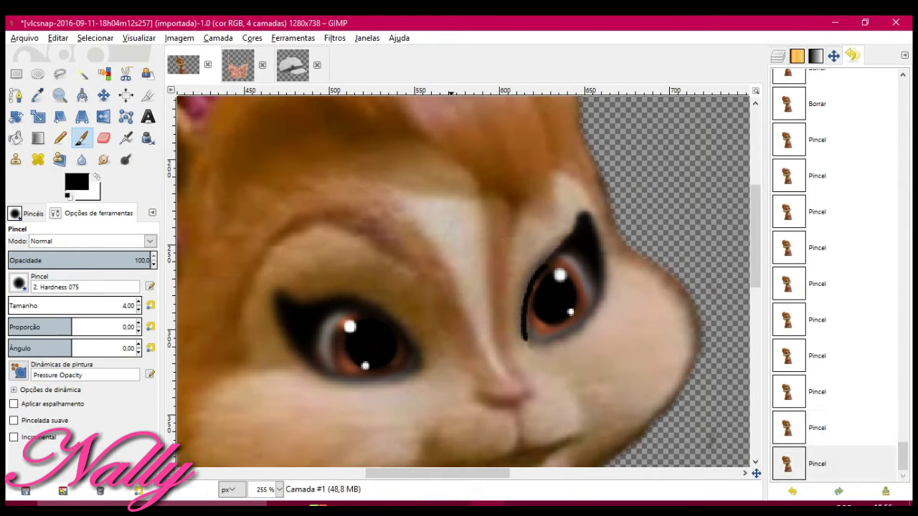
Soften the new rim line with a Gaussian blur
left_click(335, 38)
left_click(616, 140)
left_click(495, 414)
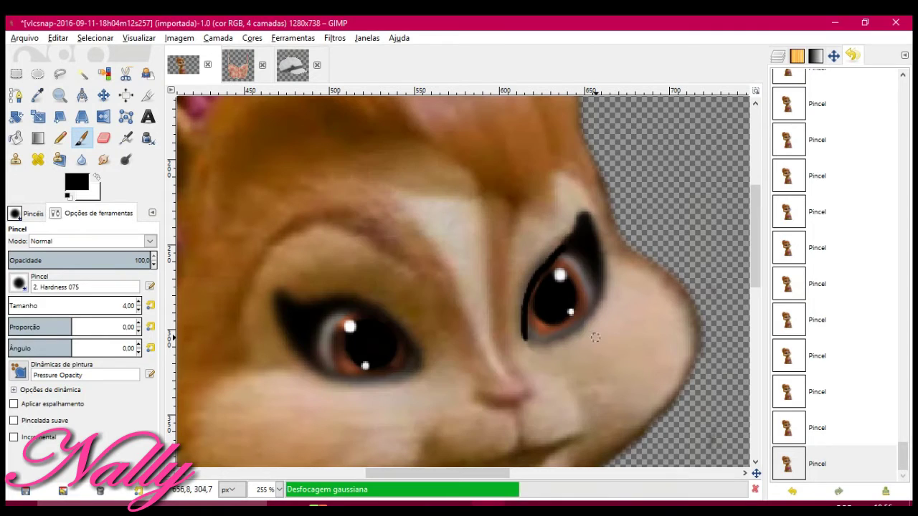
left_click(833, 56)
mouse_move(837, 475)
left_mouse_down()
mouse_move(823, 475)
mouse_move(842, 475)
left_mouse_up()
key("s")
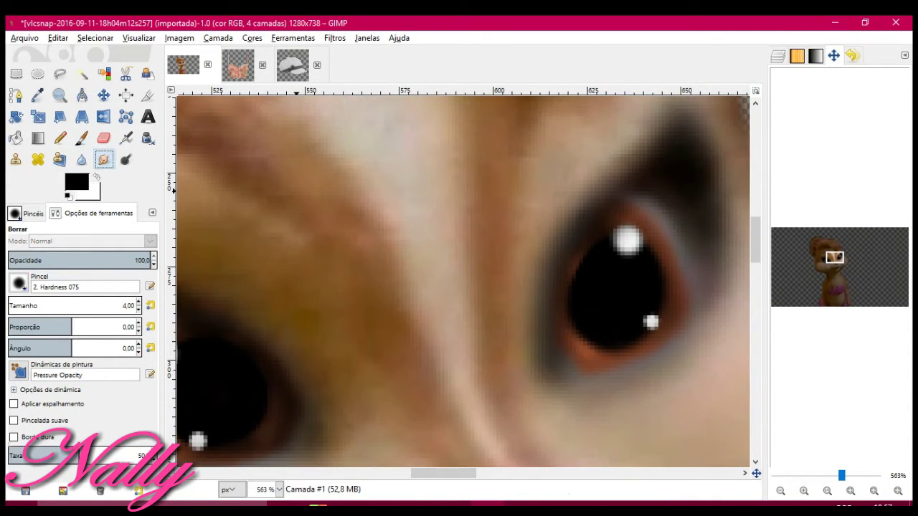
key("ctrl+l")
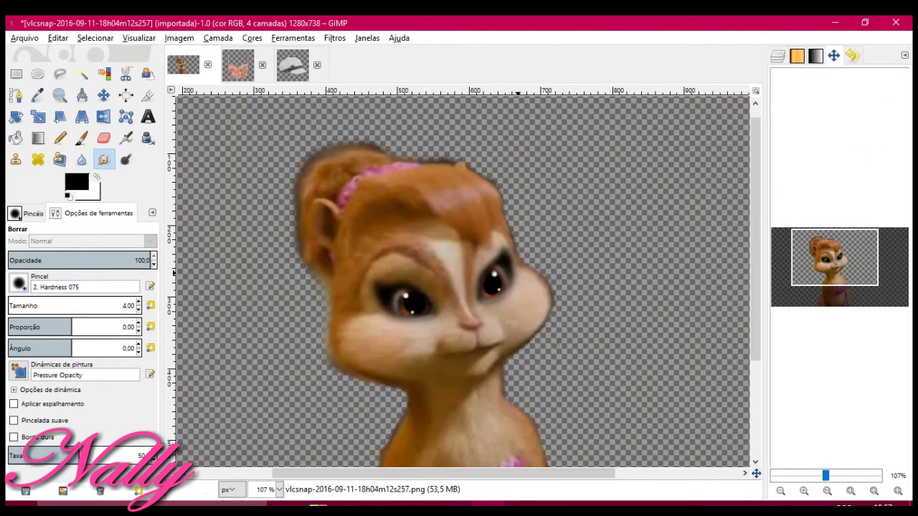
Copy the floral bustier top from its image tab and paste it into the chipmunk image
left_click(81, 159)
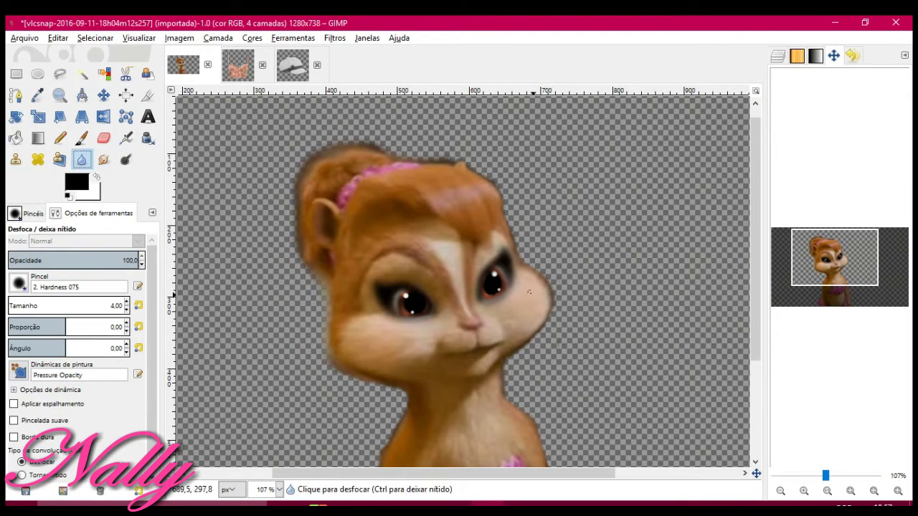
left_click(293, 65)
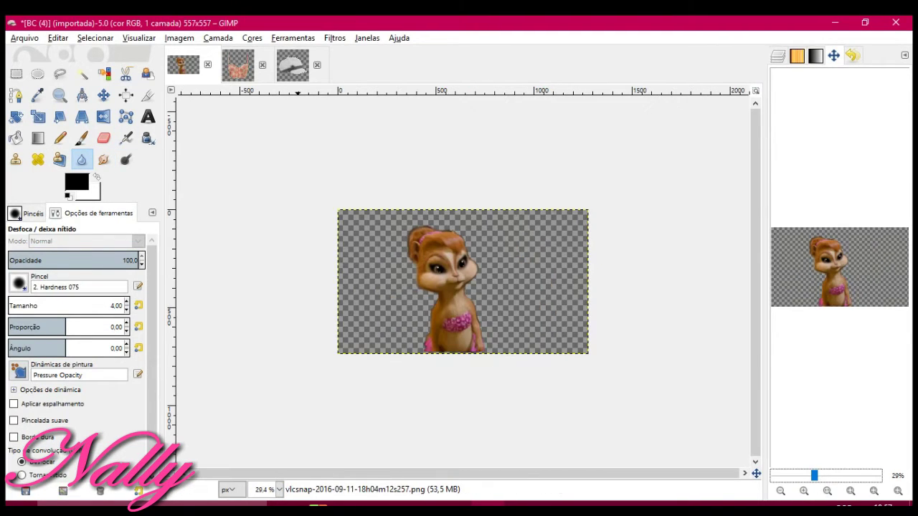
key("F7")
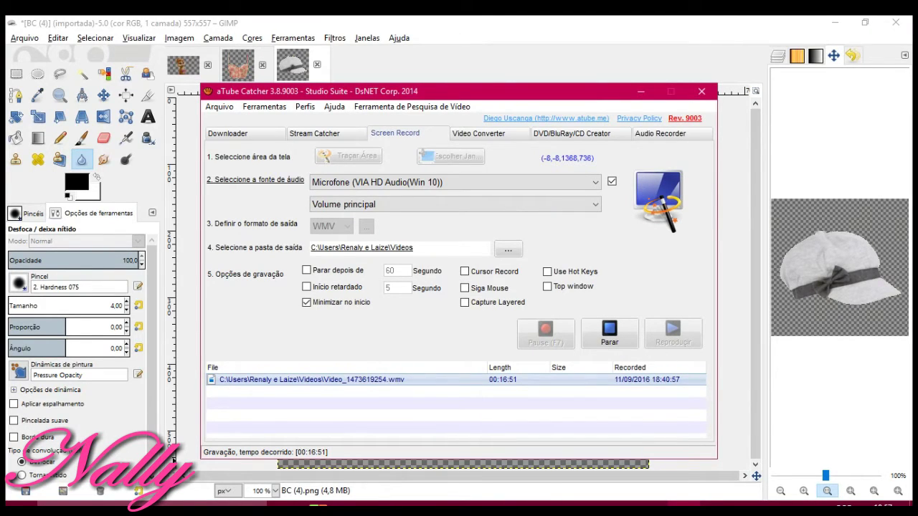
left_click(57, 38)
left_click(75, 132)
left_click(183, 64)
left_click(58, 38)
left_click(73, 158)
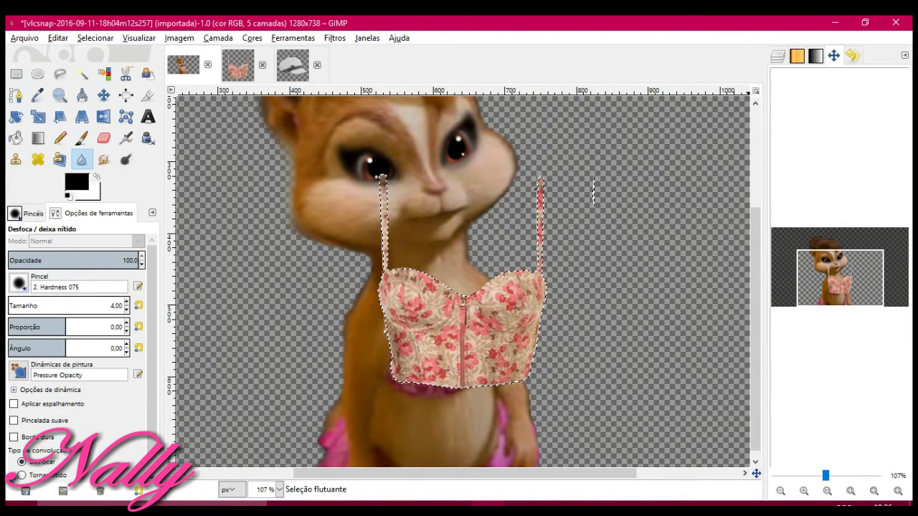
Turn the floating paste into its own layer, Camada colada, and fit the image in view
key("ctrl+l")
key("shift+ctrl+n")
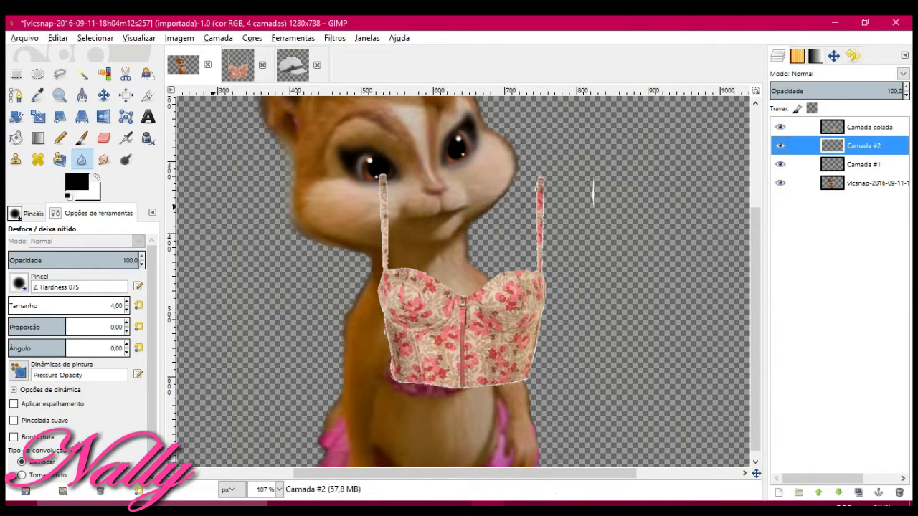
key("shift+e")
key("Page_Up")
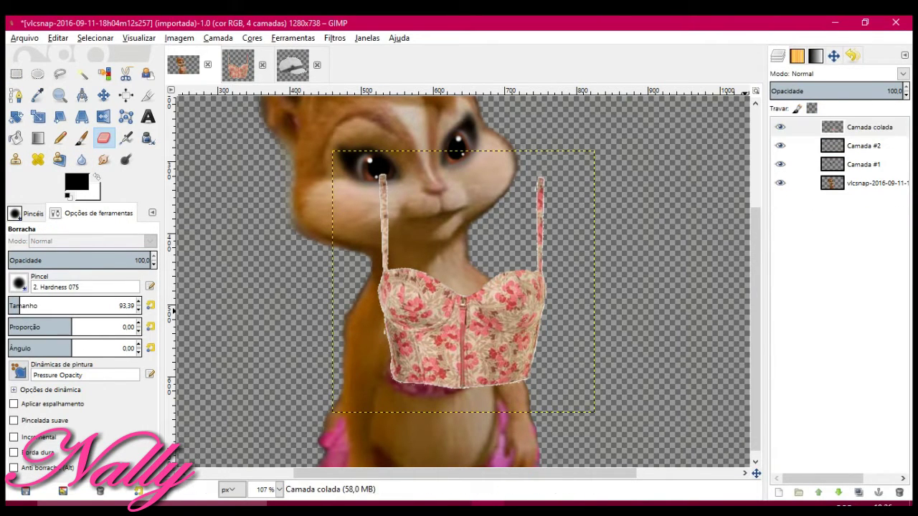
left_click(833, 56)
key("shift+ctrl+j")
Scale the top layer down to suit the chipmunk's smaller body
left_click(38, 116)
left_click(460, 316)
left_click_drag(397, 251, 415, 290)
left_click(256, 237)
Move the top layer into position over the chipmunk
left_click(104, 96)
left_click_drag(472, 355, 444, 368)
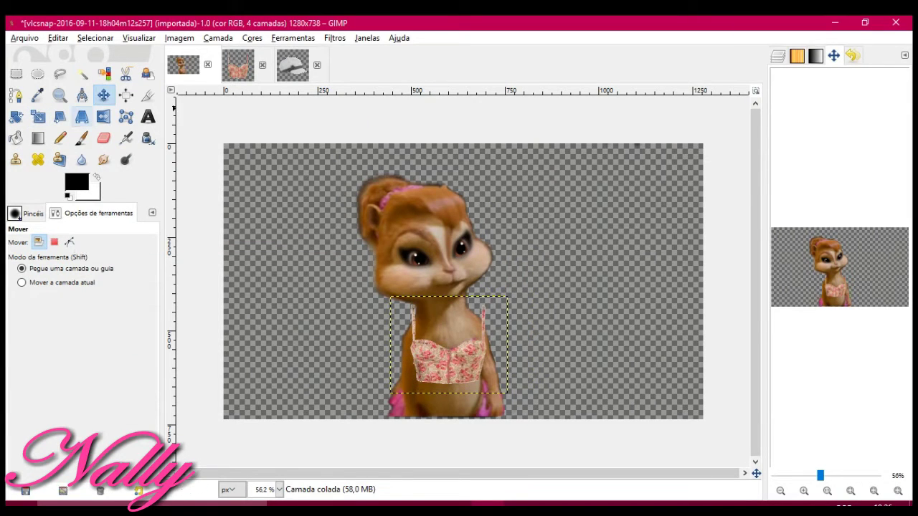
left_click(16, 117)
left_click(104, 96)
mouse_move(448, 345)
left_mouse_down()
mouse_move(449, 325)
mouse_move(525, 337)
mouse_move(449, 346)
mouse_move(525, 332)
left_mouse_up()
left_click(82, 117)
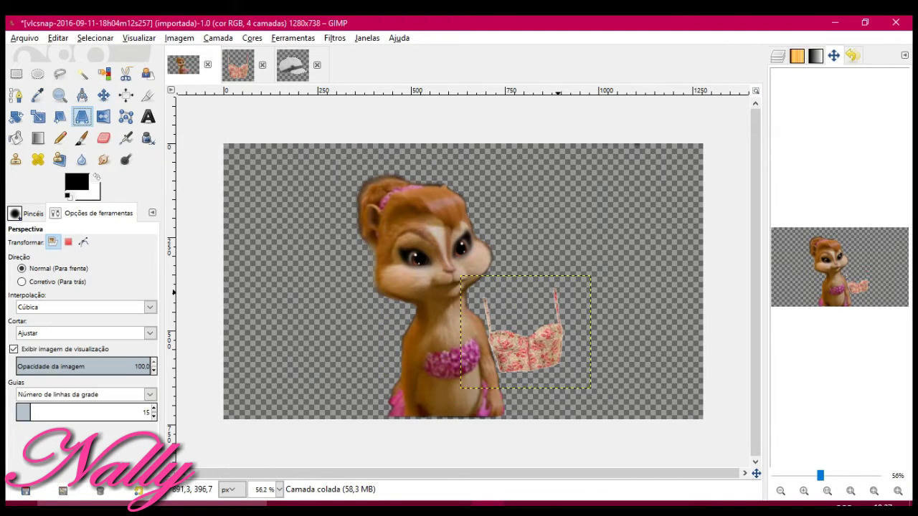
Move the top onto the chipmunk's chest and adjust its perspective
left_click_drag(590, 388, 582, 385)
left_click(311, 261)
left_click(104, 96)
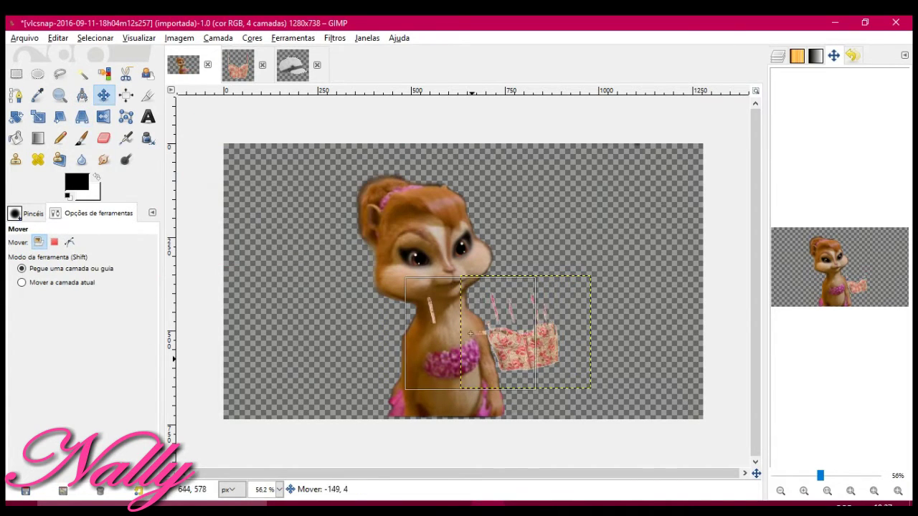
left_click_drag(527, 336, 447, 350)
left_click(81, 117)
left_click(450, 344)
left_click(312, 261)
left_click(104, 95)
left_click(452, 347)
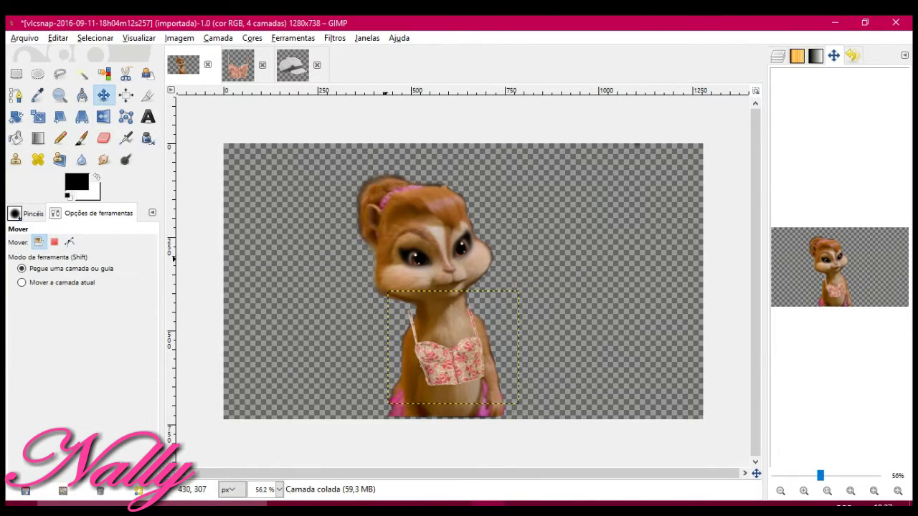
left_click(82, 117)
left_click(451, 344)
left_click(312, 261)
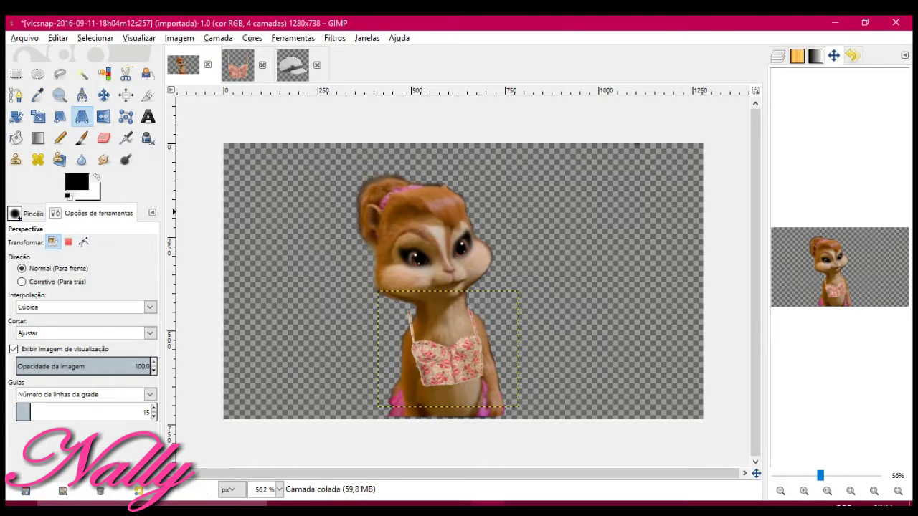
Shear the top vertically, resize it slightly, and refine its perspective and position
left_click(60, 117)
left_click(448, 344)
left_click_drag(448, 344, 449, 380)
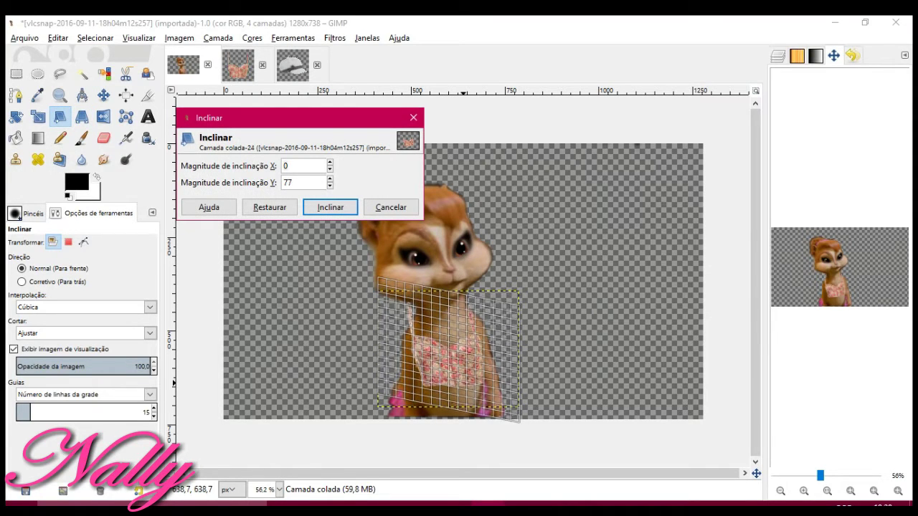
left_click(329, 206)
left_click(333, 244)
left_click(282, 236)
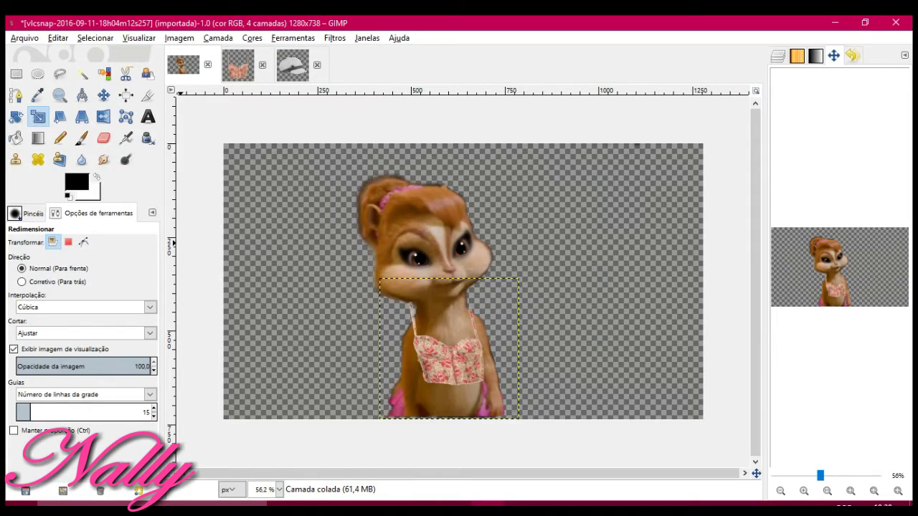
left_click(82, 117)
left_click(424, 287)
left_click(307, 260)
left_click(104, 96)
left_click_drag(451, 355, 448, 353)
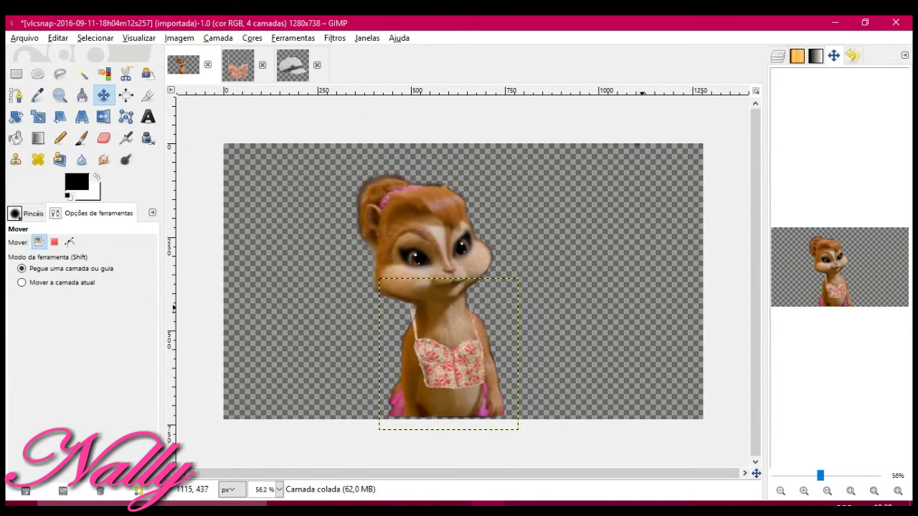
Slant the top horizontally to follow the body and nudge it up and left
key("shift+e")
left_click_drag(820, 476, 828, 475)
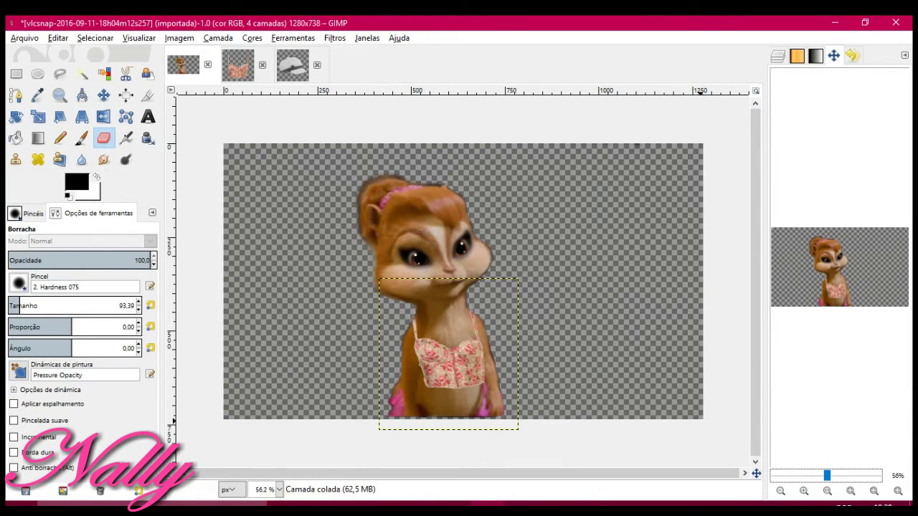
key("shift+h")
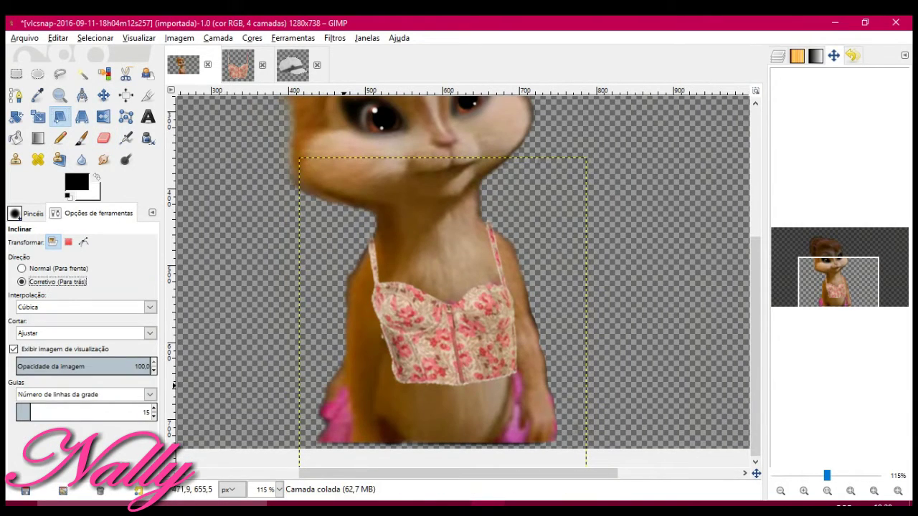
left_click_drag(368, 395, 301, 395)
key("Escape")
left_click_drag(344, 300, 361, 300)
left_click(330, 210)
key("m")
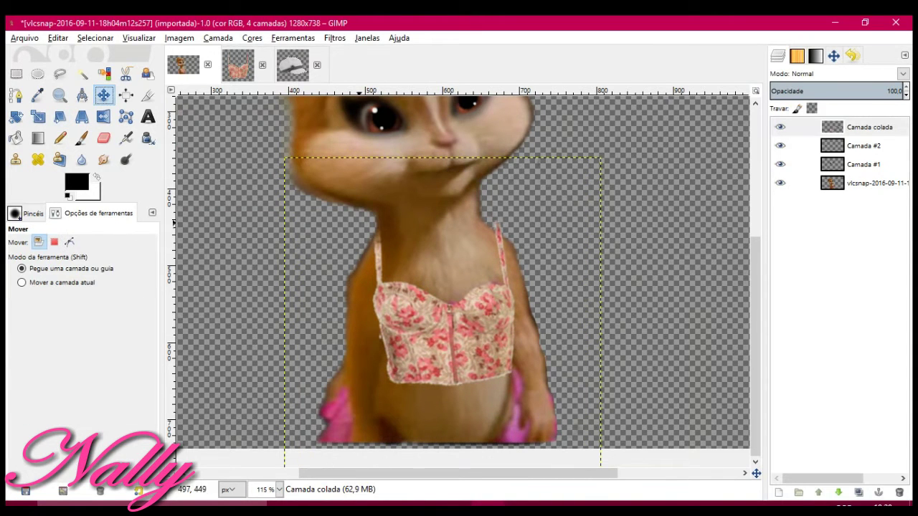
left_click_drag(445, 316, 439, 310)
key("shift+e")
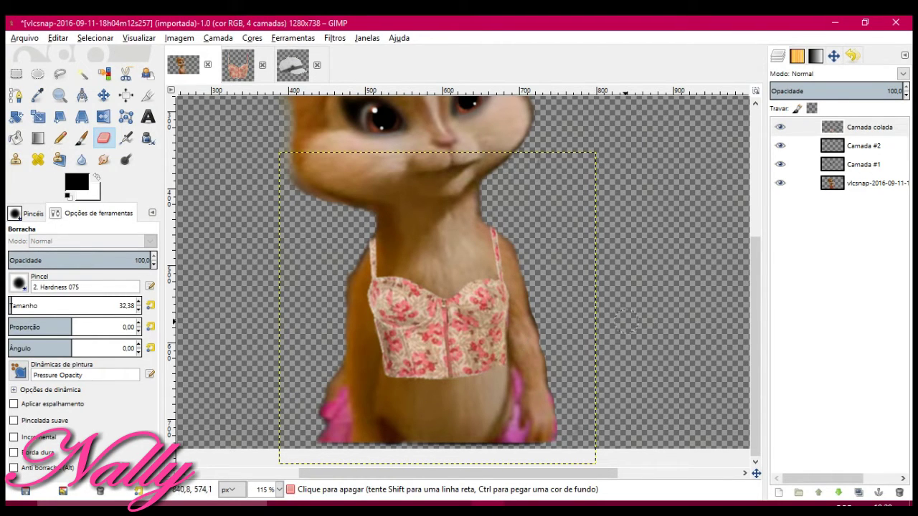
Nudge the floral top slightly upward into place
left_click(833, 56)
mouse_move(839, 475)
left_mouse_down()
mouse_move(820, 476)
mouse_move(831, 475)
left_mouse_up()
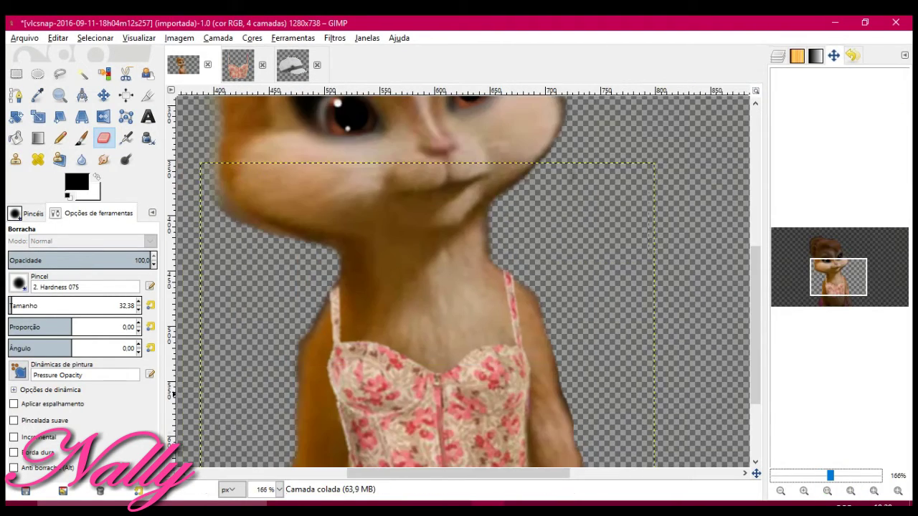
key("shift+p")
left_click(370, 358)
key("Escape")
key("m")
left_click_drag(366, 324, 359, 306)
scroll(359, 306, "down", 2)
Select the Camada colada layer and adjust the top's hue in Colorize
key("shift+e")
key("ctrl+l")
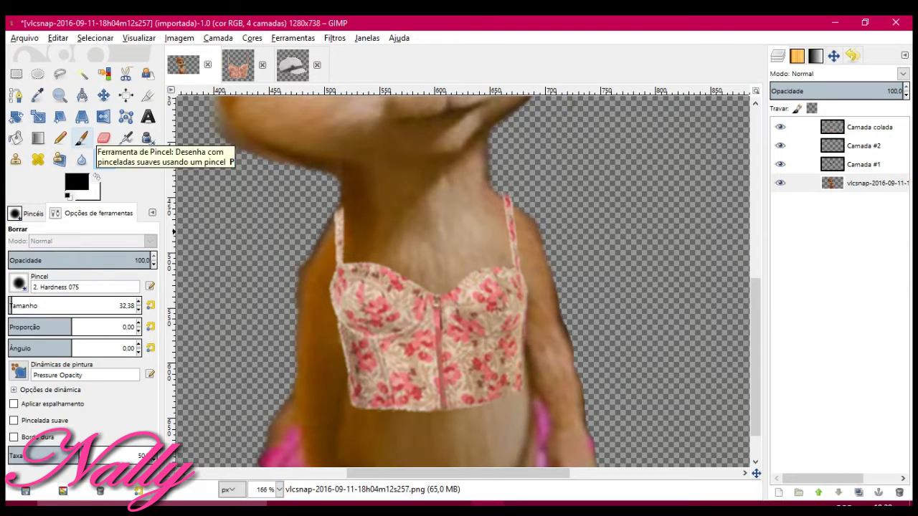
left_click(81, 159)
left_click(864, 127)
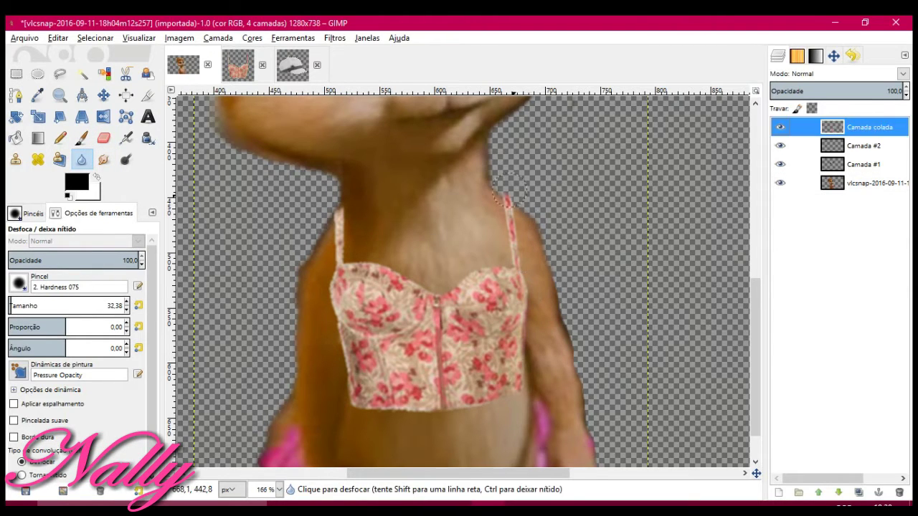
left_click(252, 38)
left_click(277, 86)
left_click_drag(287, 212, 127, 152)
mouse_move(183, 235)
left_mouse_down()
mouse_move(253, 236)
mouse_move(127, 235)
mouse_move(165, 236)
left_mouse_up()
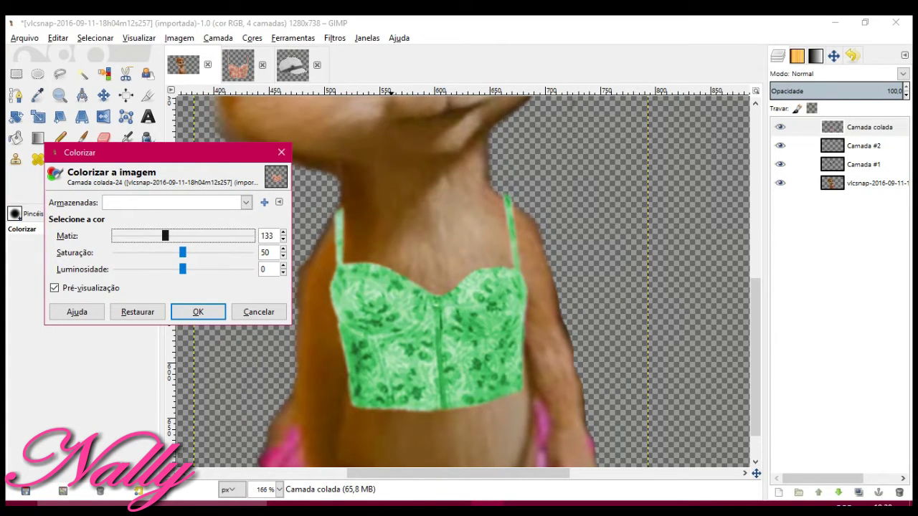
Free-select both pink pieces beside the belly and colourise them turquoise (Hue 180, Saturation 50)
scroll(459, 287, "down", 2)
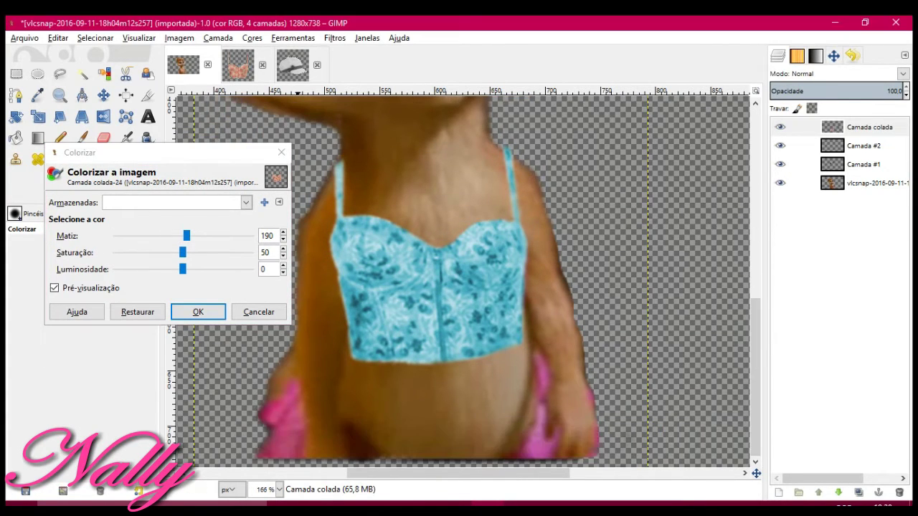
left_click(198, 311)
key("f")
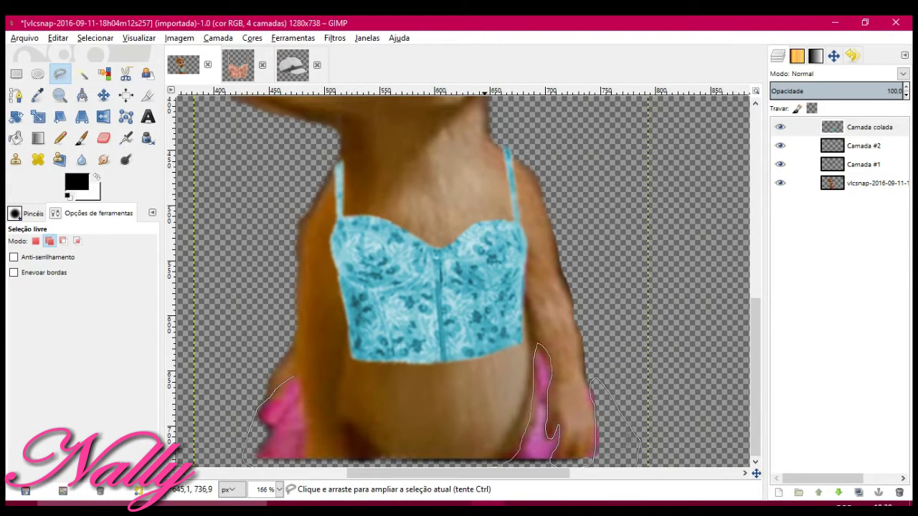
double_click(283, 391)
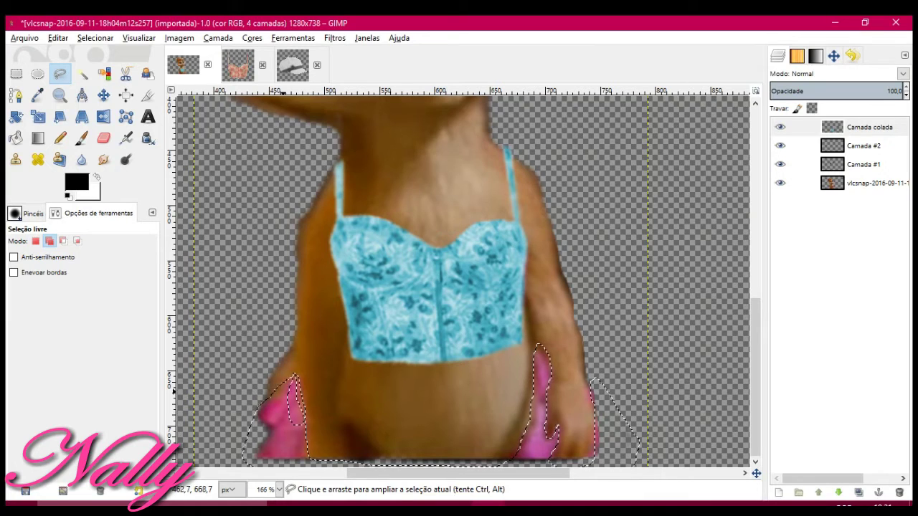
left_click(284, 389)
left_click(250, 37)
left_click(277, 84)
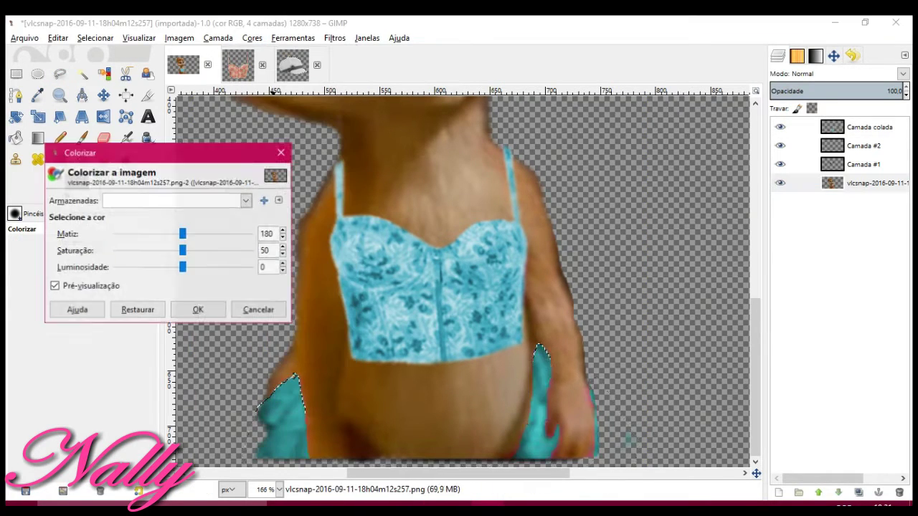
left_click(198, 310)
Deselect, then smudge and blur the new turquoise edges to soften them
key("ctrl+shift+a")
key("shift+e")
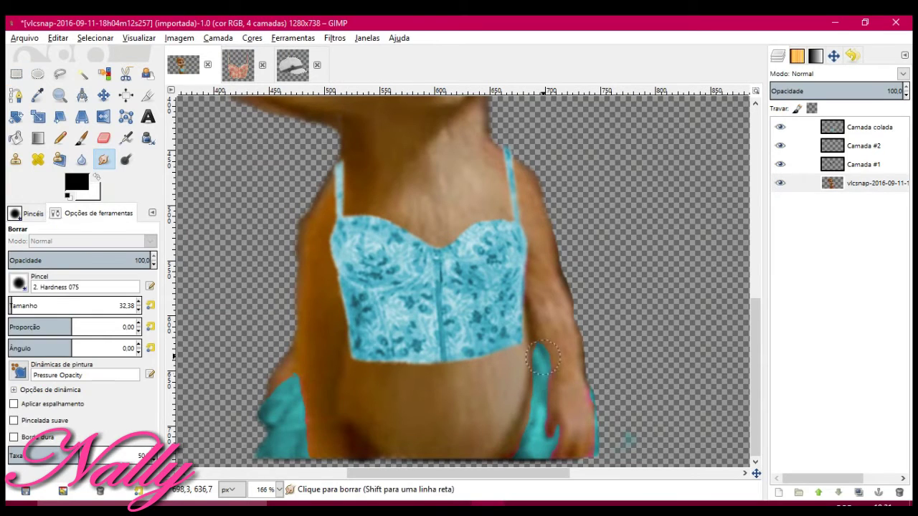
left_click(81, 160)
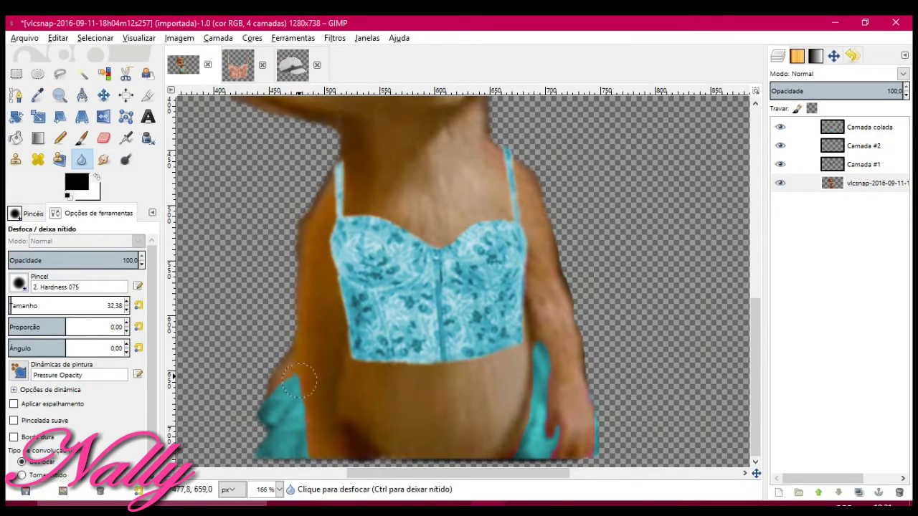
scroll(548, 427, "up", 3)
scroll(549, 427, "up", 3)
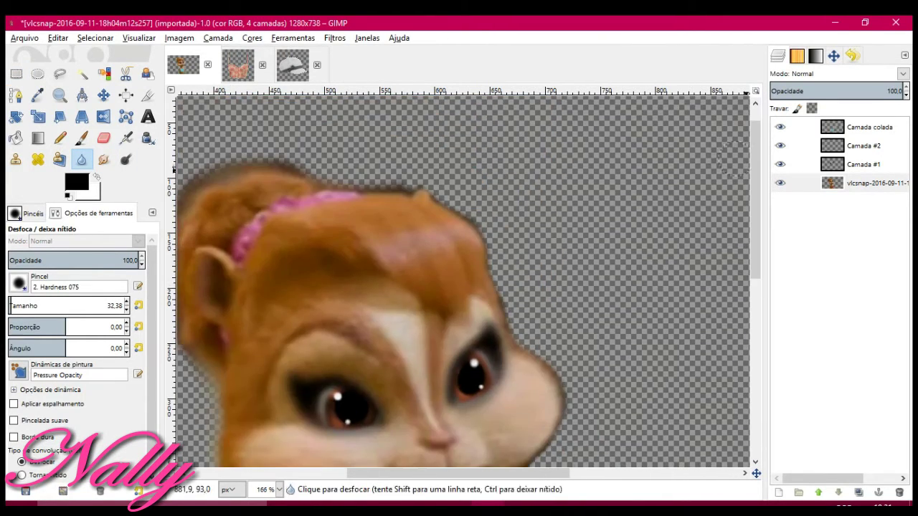
scroll(549, 427, "up", 3)
key("shift+ctrl+j")
Add a new empty layer and lasso the long hair shape over the chipmunk's head
key("f")
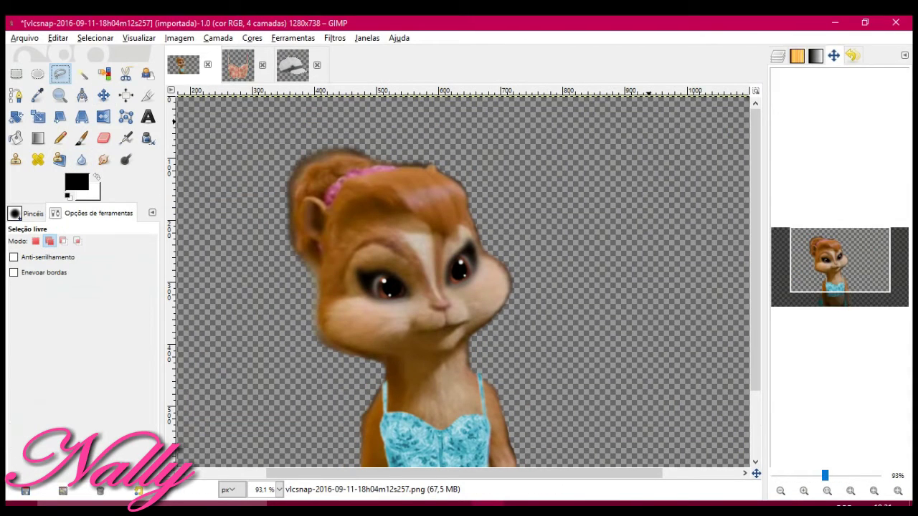
key("ctrl+l")
key("shift+ctrl+n")
key("Return")
left_click_drag(334, 221, 387, 242)
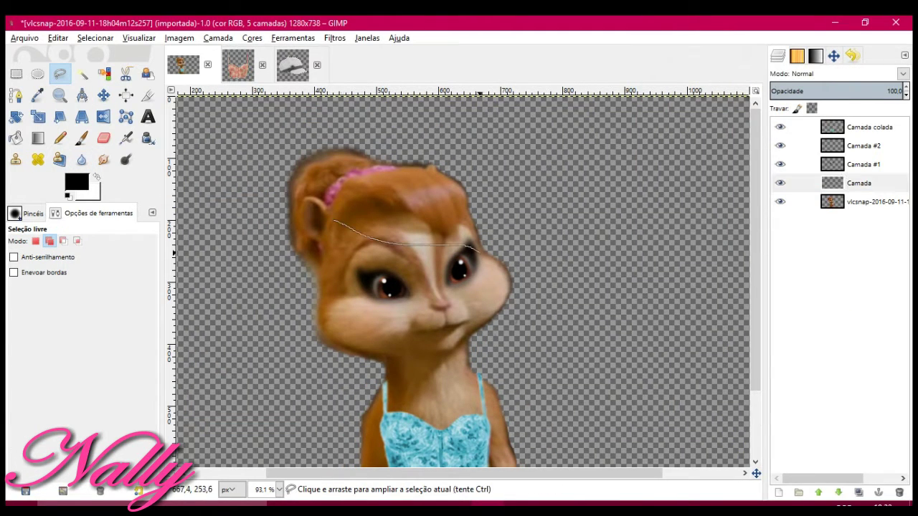
scroll(316, 174, "down", 3)
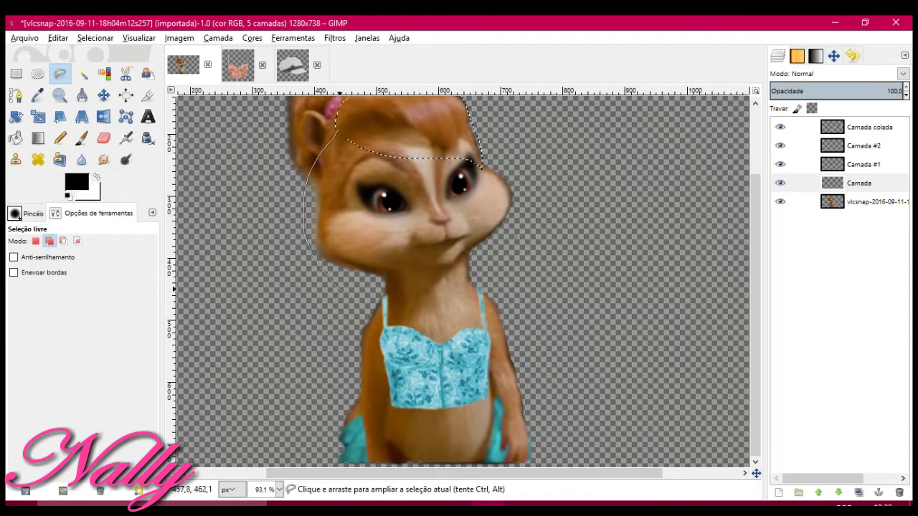
left_click(337, 130)
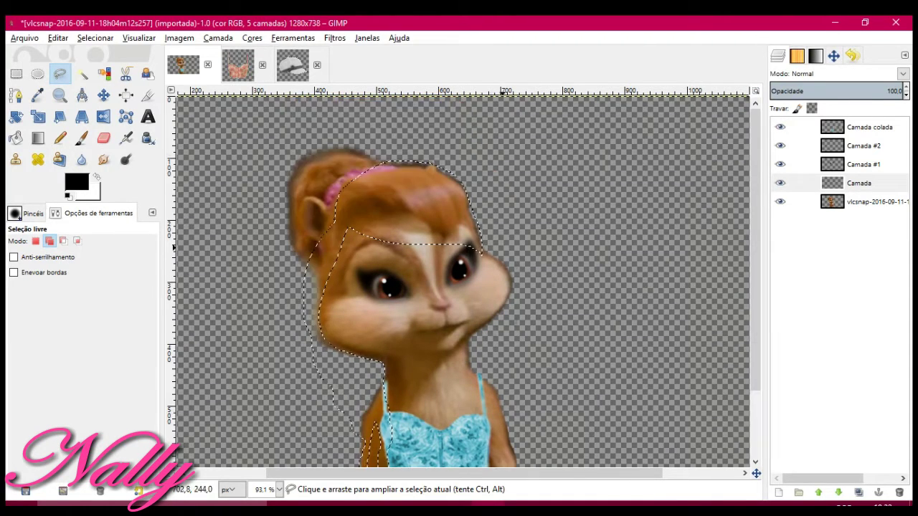
Set the Paintbrush's foreground colour to a brown shade for the hair
scroll(355, 366, "up", 3)
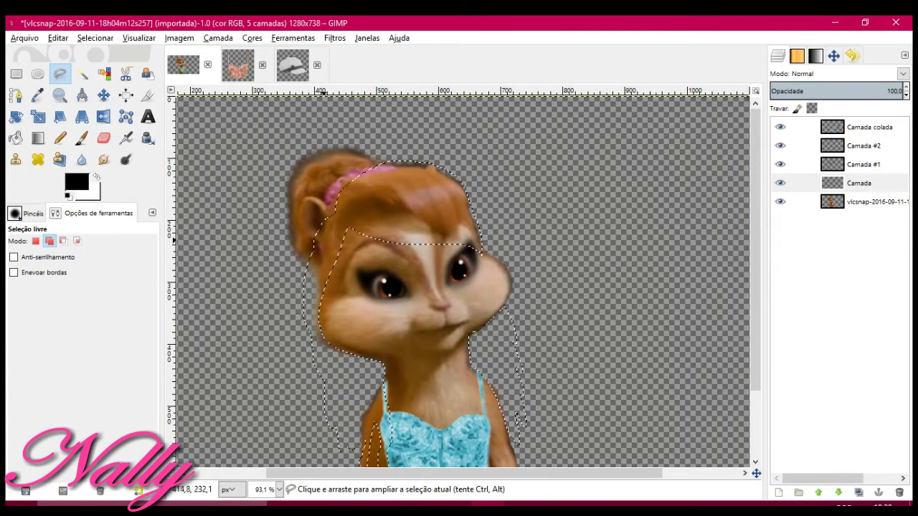
scroll(321, 234, "down", 3)
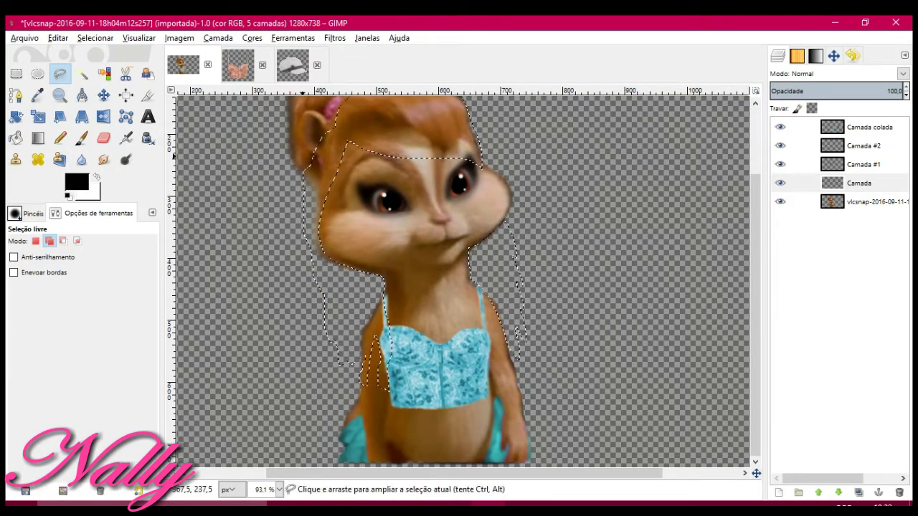
key("p")
scroll(456, 218, "up", 3)
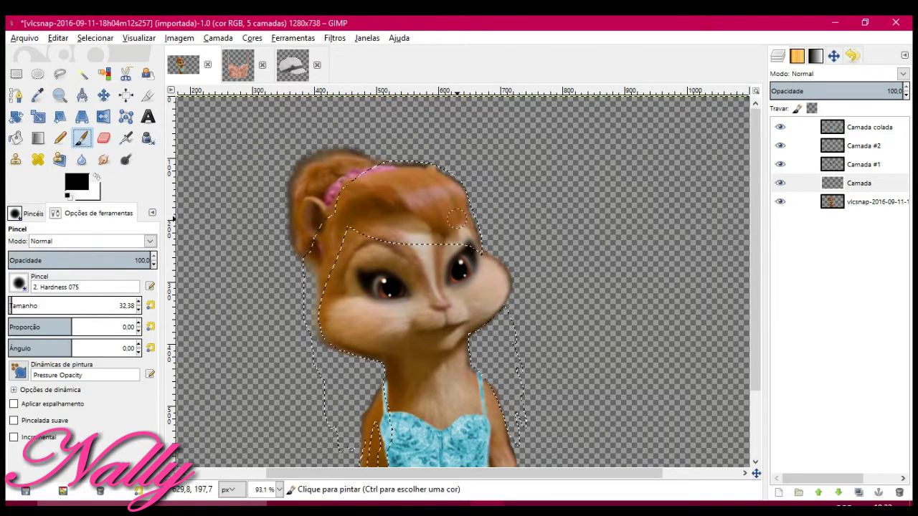
left_click(77, 182)
left_click(94, 143)
left_click_drag(131, 222, 132, 129)
left_click(181, 284)
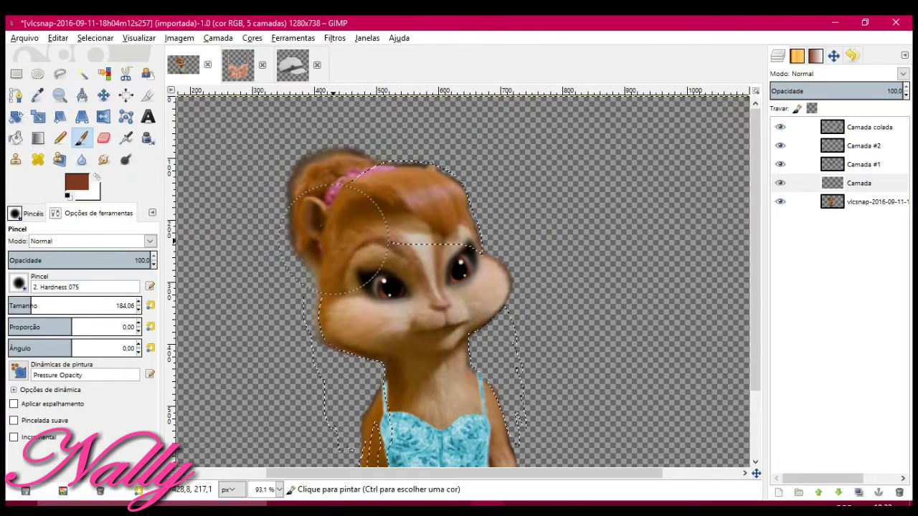
Paint the hair selection brown and raise the hair layer to the top of the stack
left_click_drag(334, 241, 344, 445)
left_click_drag(495, 229, 516, 431)
left_click_drag(337, 144, 474, 172)
left_click_drag(516, 344, 570, 362)
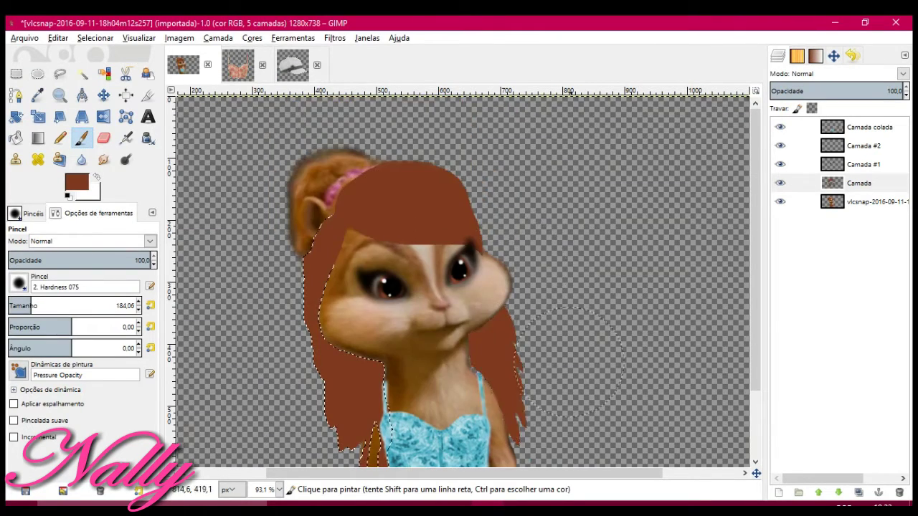
scroll(466, 301, "down", 3)
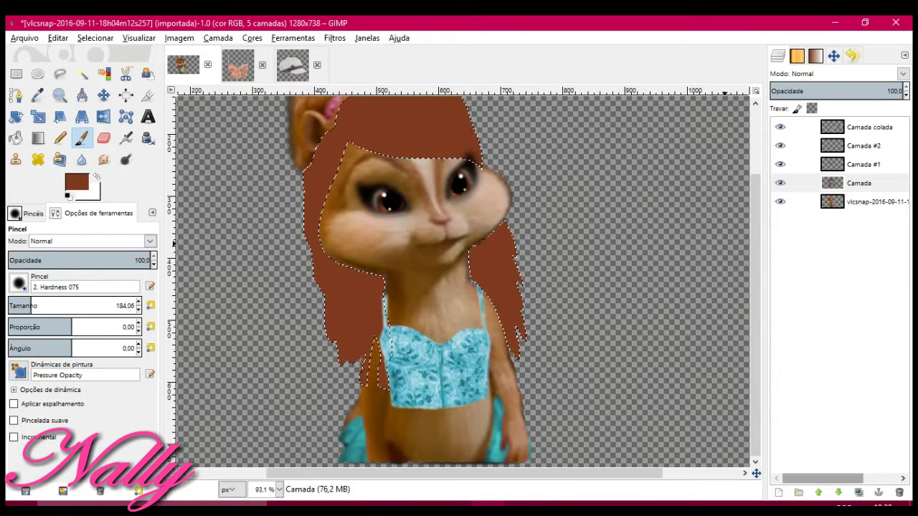
left_click(819, 493)
left_click(818, 493)
scroll(410, 255, "up", 3)
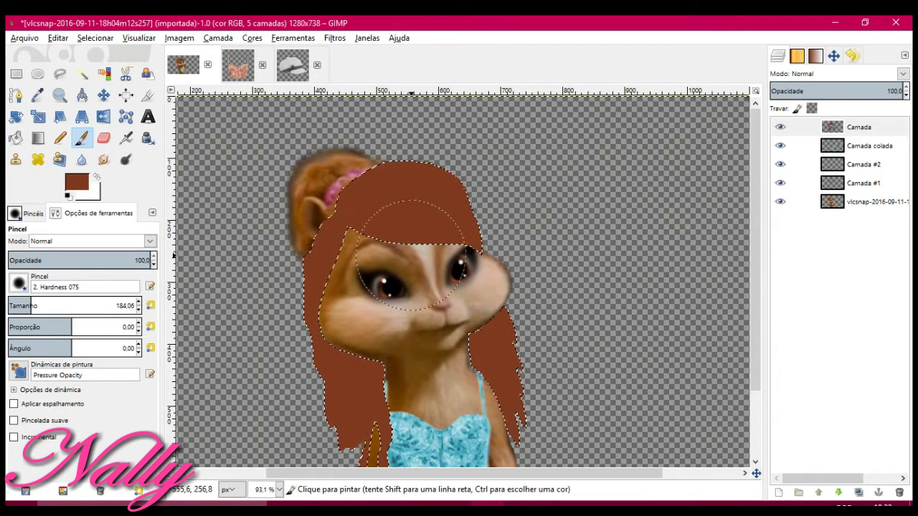
left_click(16, 73)
left_click(334, 38)
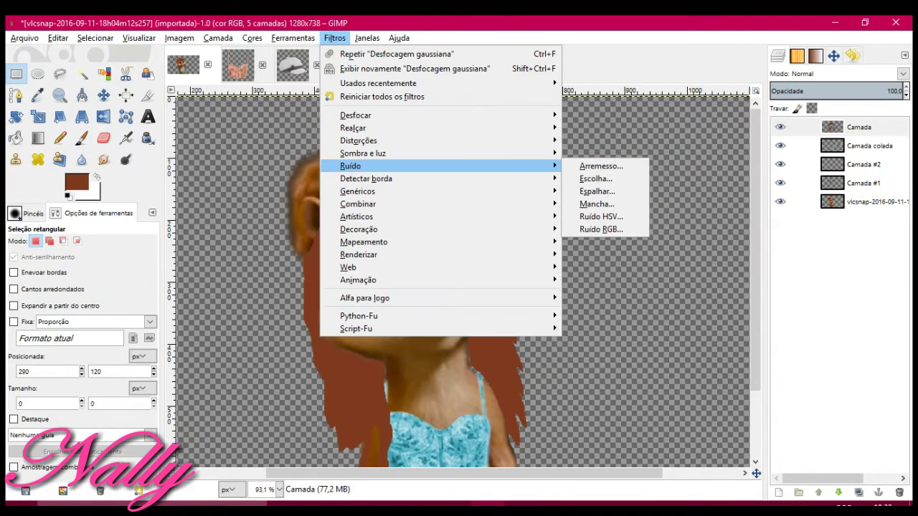
Apply HSV noise to the brown hair and select the original chipmunk layer for erasing
left_click(602, 216)
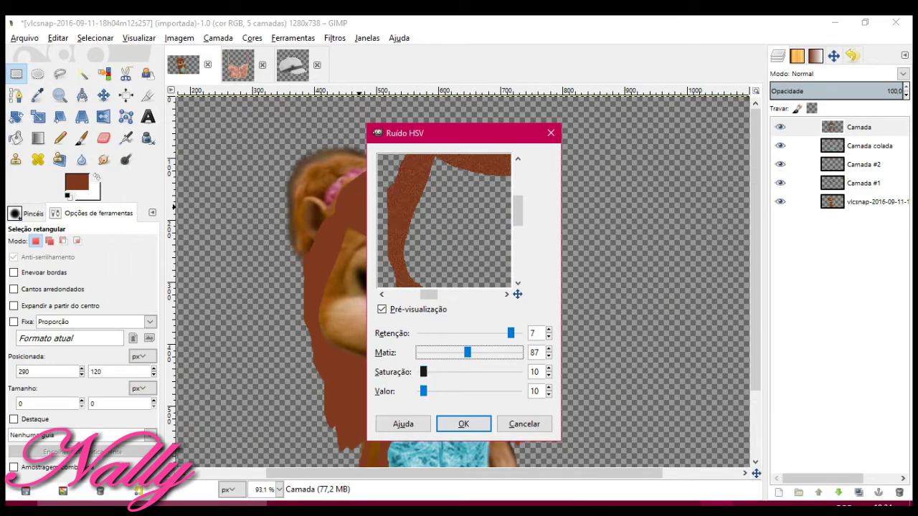
left_click(463, 424)
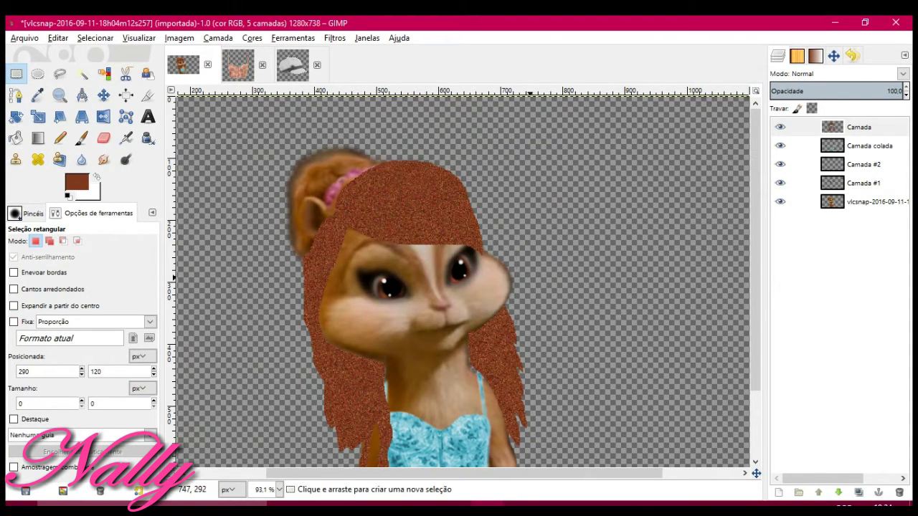
left_click(868, 202)
left_click(104, 138)
Erase the old hair tuft and leftover bits beside the left ear, undoing stray strokes
mouse_move(344, 154)
left_mouse_down()
mouse_move(316, 193)
mouse_move(305, 244)
left_mouse_up()
left_click(852, 55)
key("ctrl+z")
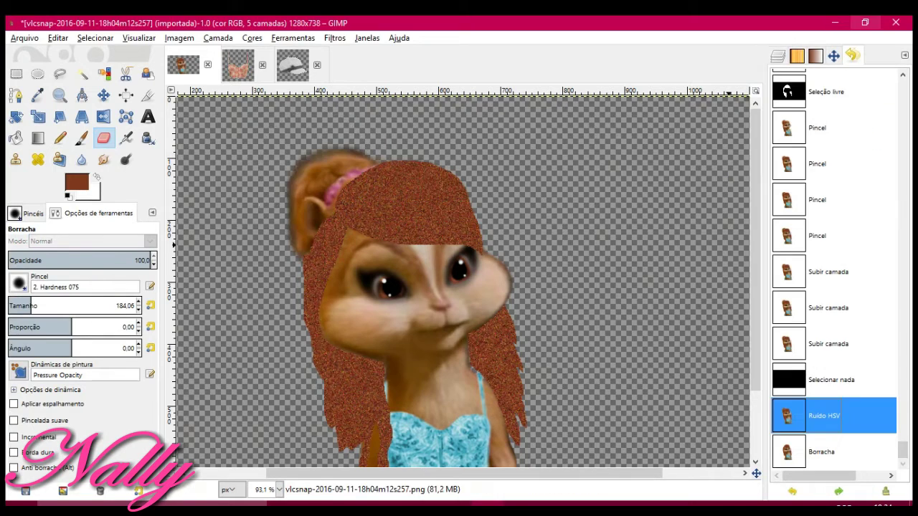
key("p")
left_click(382, 148)
key("ctrl+z")
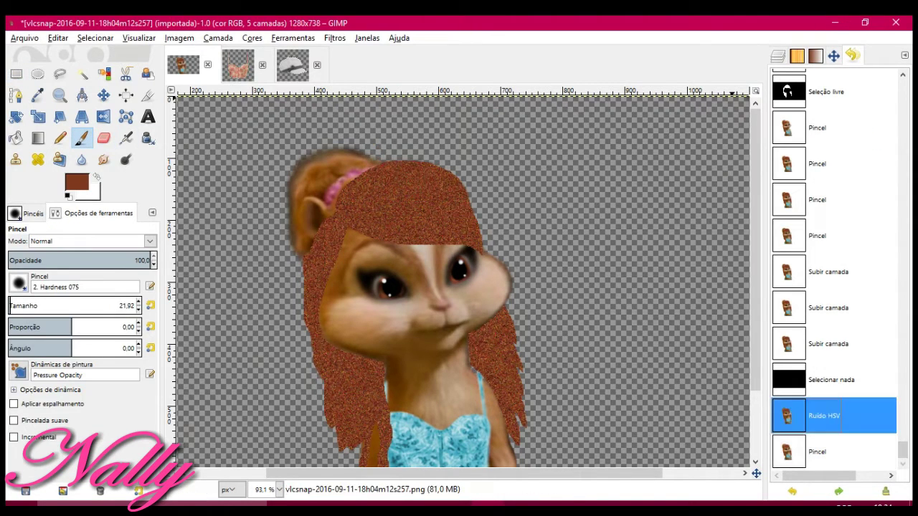
key("shift+e")
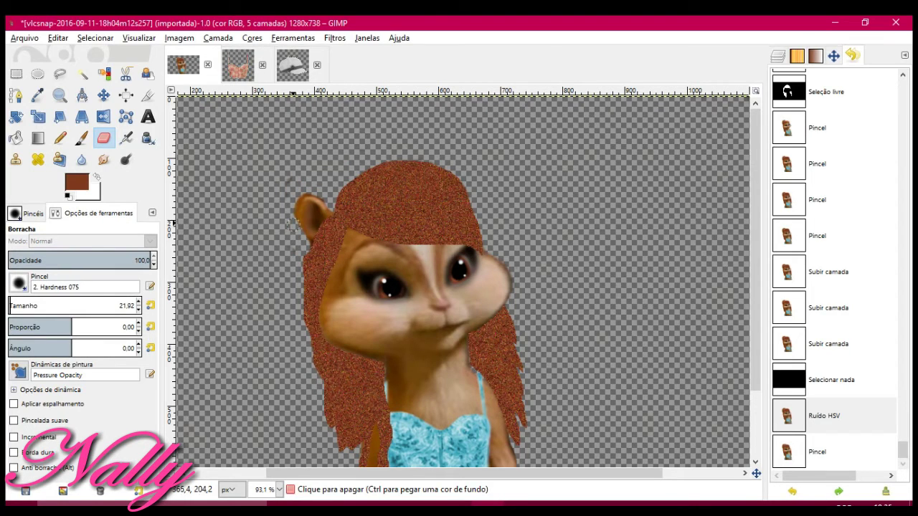
left_click_drag(293, 223, 321, 148)
left_click_drag(287, 239, 285, 248)
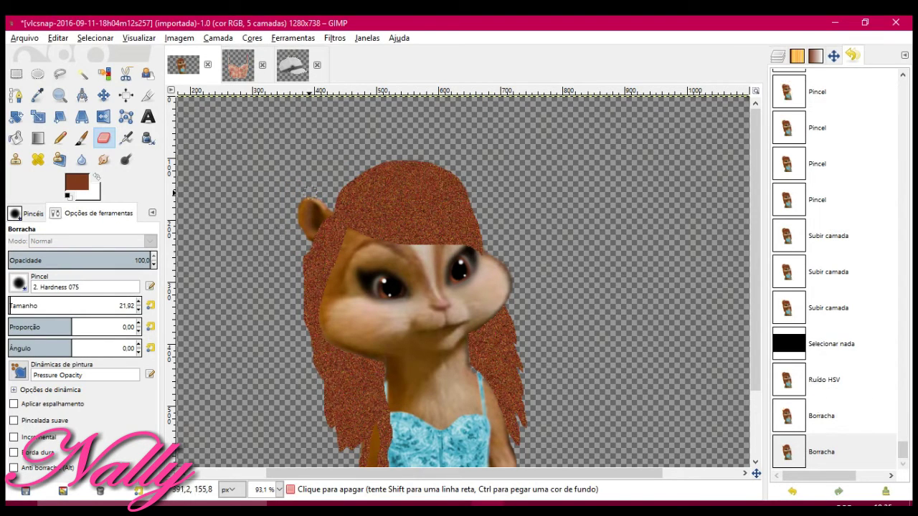
Zoom in on the top of the hair and choose a textured sponge brush
left_click(779, 56)
left_click(834, 56)
left_click_drag(818, 475, 835, 475)
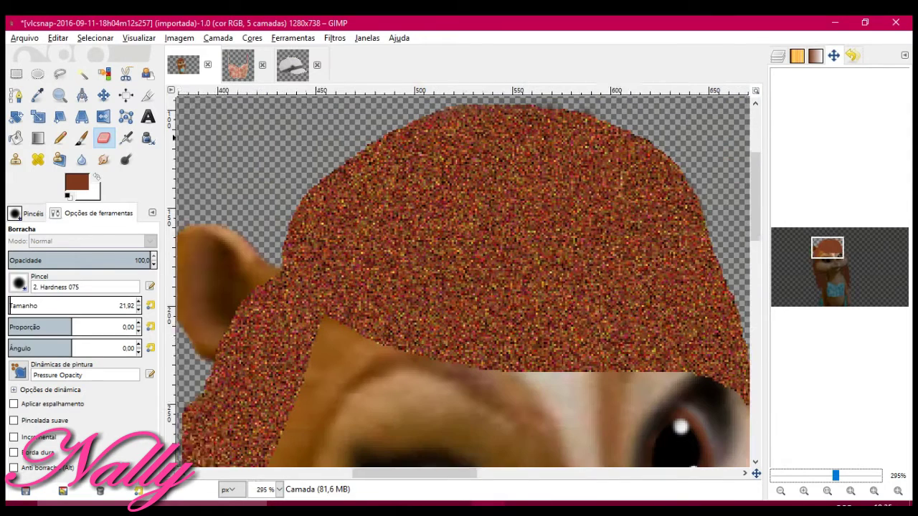
scroll(463, 276, "right", 1)
key("p")
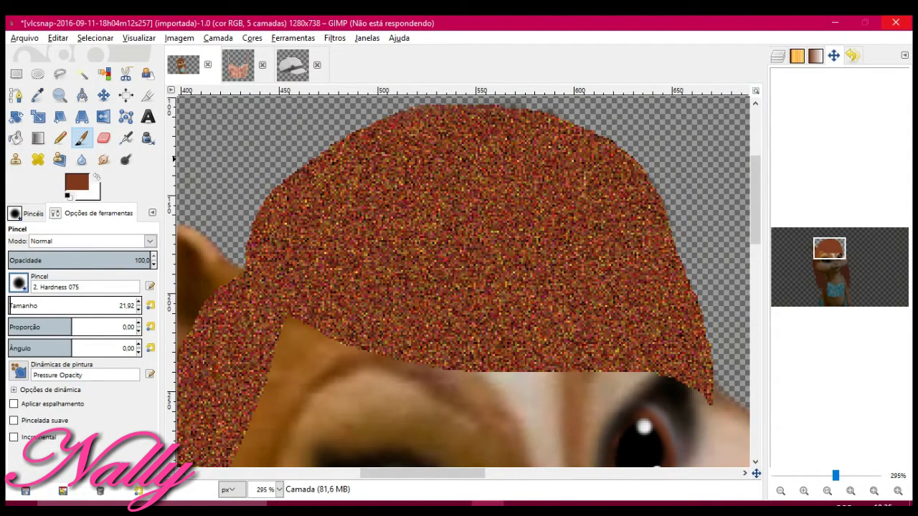
left_click(19, 283)
left_click(19, 426)
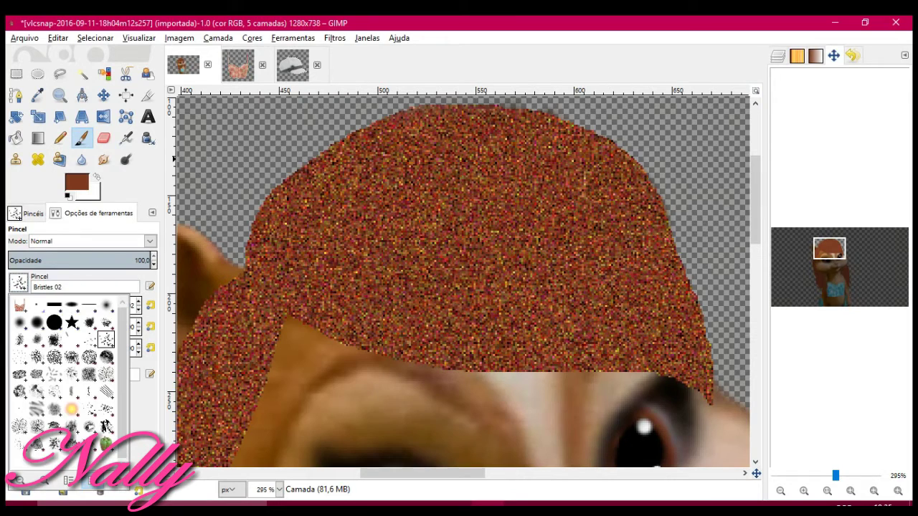
Paint brown strands along the hair's top edge with the Bristles 02 brush
left_click(287, 169)
left_click(19, 282)
left_click(106, 391)
mouse_move(230, 270)
left_mouse_down()
mouse_move(294, 159)
mouse_move(352, 124)
left_mouse_up()
scroll(352, 144, "up", 2)
left_click_drag(347, 247, 617, 222)
scroll(616, 222, "down", 3)
left_click_drag(667, 190, 717, 402)
scroll(717, 402, "up", 3)
Reapply HSV noise over the new brown strokes
key("ctrl+l")
left_click(335, 38)
key("Escape")
key("Escape")
key("ctrl+shift+f")
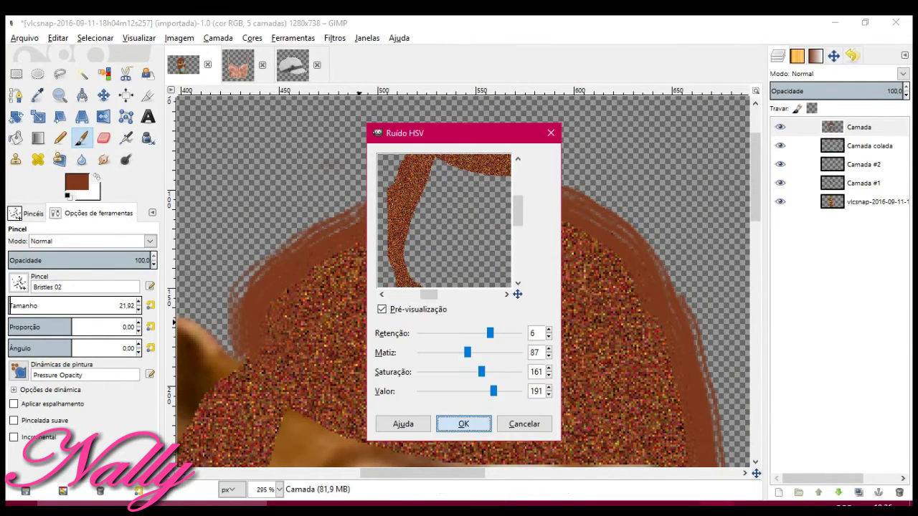
left_click(463, 423)
Smudge the hair's left and top edges into wispy strands
left_click_drag(246, 351, 236, 301)
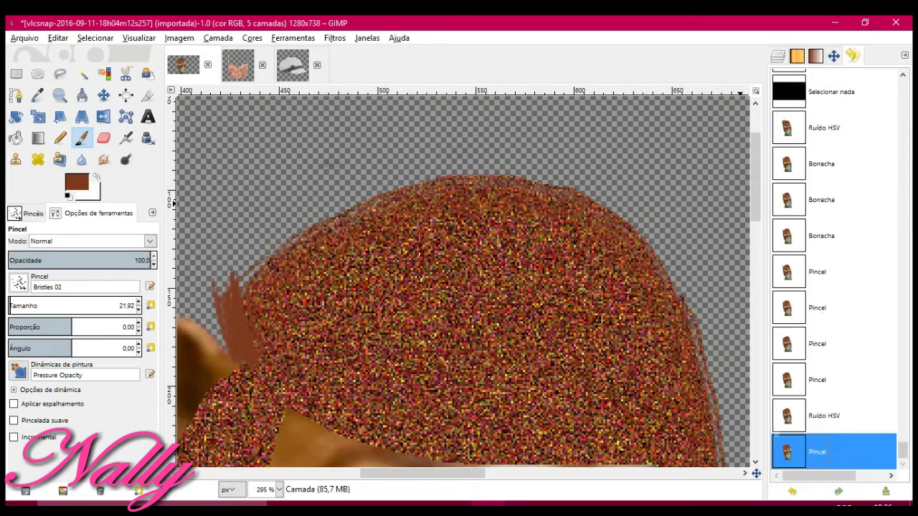
key("ctrl+z")
key("s")
left_click_drag(236, 338, 266, 279)
left_click_drag(265, 359, 312, 288)
scroll(312, 288, "up", 3)
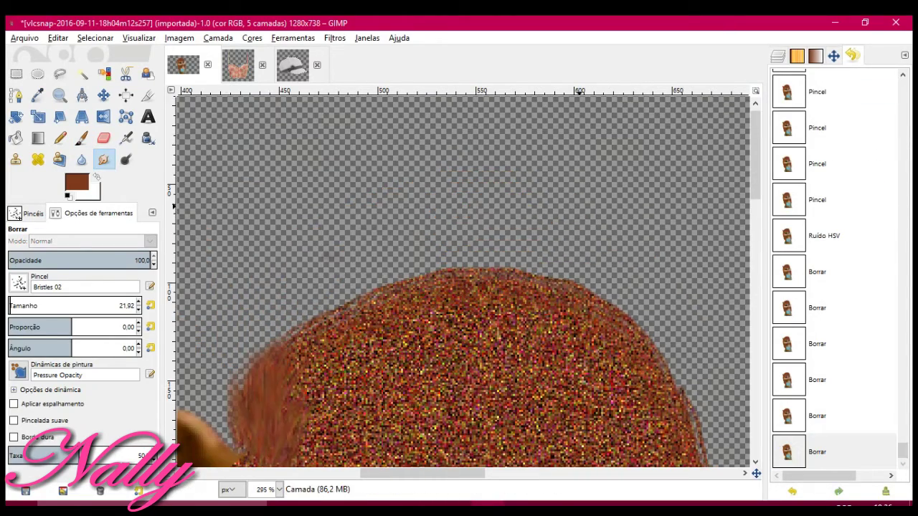
Dodge the left side of the hair lighter and zoom out to view face and hair
left_click(817, 235)
scroll(431, 287, "down", 5)
left_click(126, 159)
left_click_drag(243, 344, 280, 208)
left_click(834, 56)
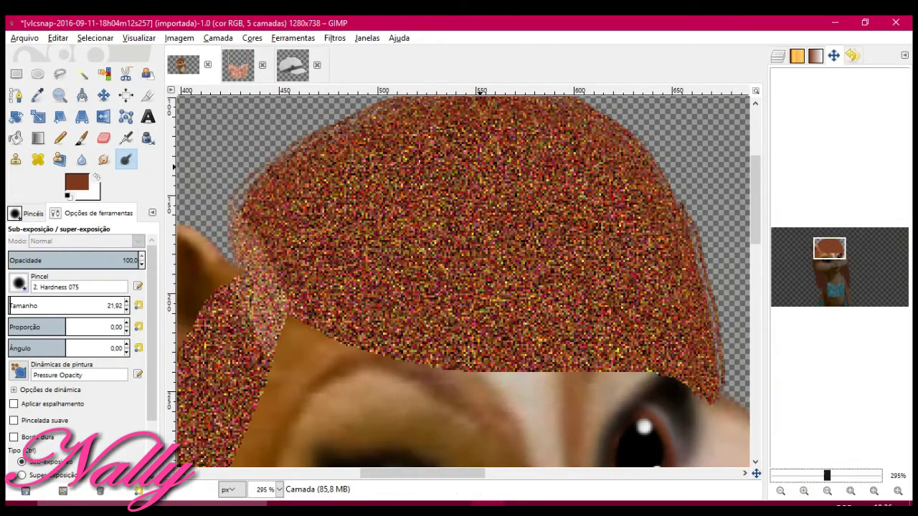
scroll(830, 267, "down", 5)
left_click_drag(830, 266, 830, 281)
Switch Dodge/Burn to burn mode limited to the shadows
scroll(462, 280, "up", 3)
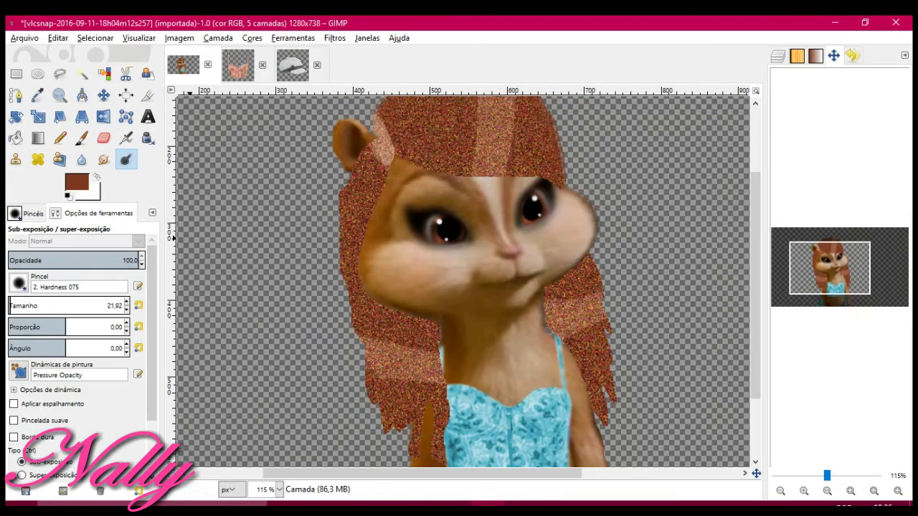
scroll(79, 323, "down", 2)
left_click(21, 404)
left_click(21, 428)
scroll(502, 301, "up", 3)
scroll(502, 302, "down", 3)
scroll(537, 351, "up", 3)
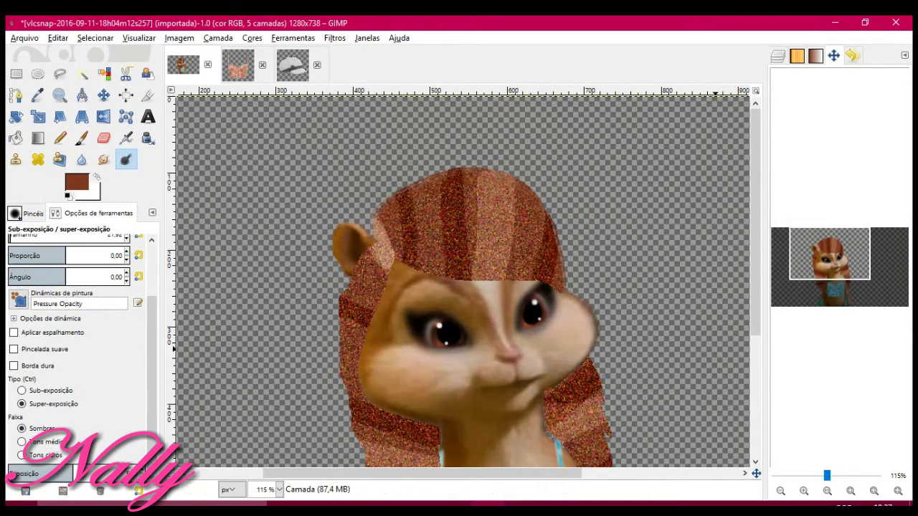
Smudge the speckled upper-left edge and top of the hair smooth with a bristle brush
left_click_drag(828, 475, 833, 476)
left_click(104, 160)
left_click(19, 281)
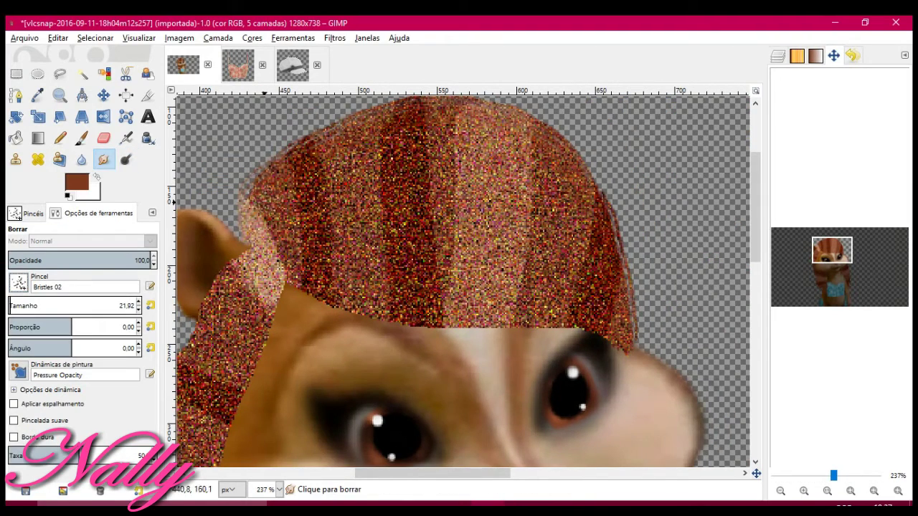
left_click_drag(258, 179, 267, 197)
scroll(267, 200, "up", 2)
left_click_drag(315, 330, 452, 272)
scroll(430, 287, "down", 1)
mouse_move(346, 254)
left_mouse_down()
mouse_move(617, 301)
mouse_move(586, 189)
left_mouse_up()
Blend the noisy band and the left-side strands into the hair
scroll(617, 302, "down", 2)
scroll(586, 190, "up", 2)
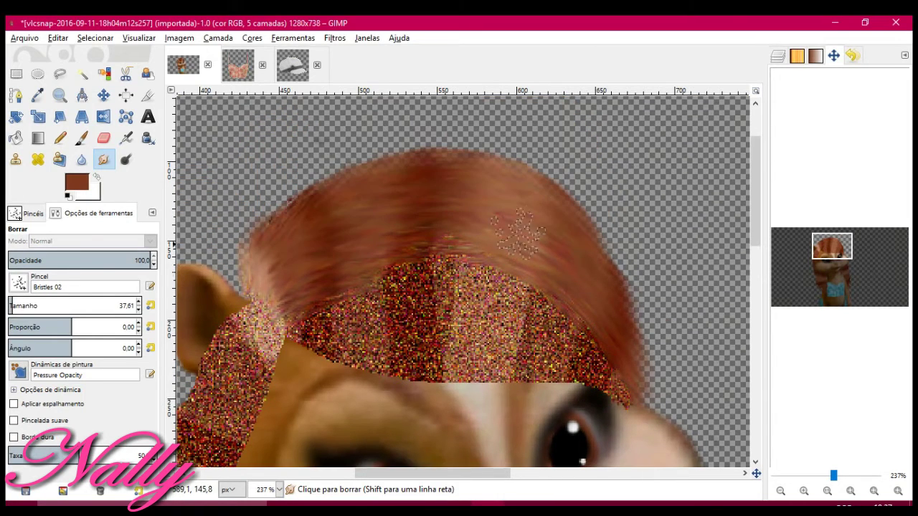
mouse_move(287, 287)
left_mouse_down()
mouse_move(567, 337)
mouse_move(466, 248)
mouse_move(603, 359)
left_mouse_up()
scroll(430, 215, "down", 2)
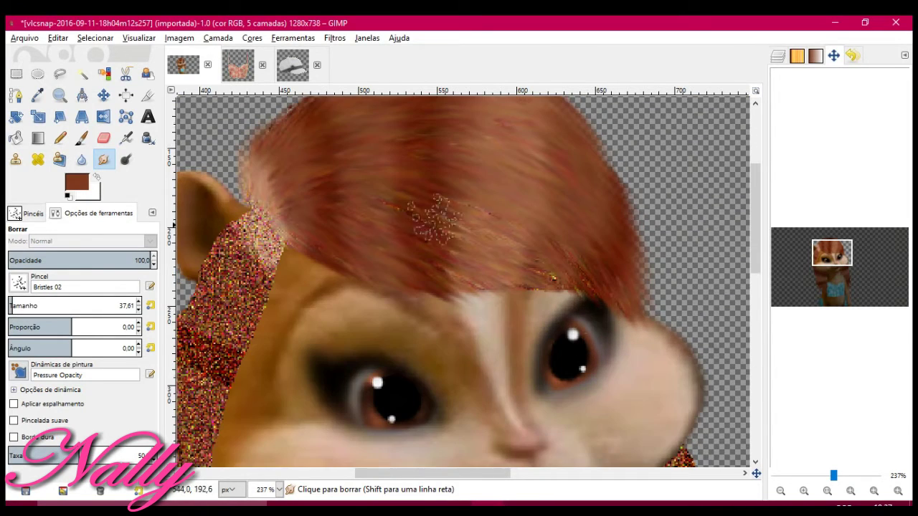
scroll(459, 279, "up", 2)
scroll(459, 280, "down", 2)
mouse_move(269, 215)
left_mouse_down()
mouse_move(225, 267)
mouse_move(276, 215)
mouse_move(215, 294)
mouse_move(186, 387)
left_mouse_up()
scroll(307, 233, "down", 2)
scroll(216, 294, "up", 2)
scroll(215, 294, "down", 2)
Smudge the side hair locks into streaks and remove red speckles from them
mouse_move(475, 473)
left_mouse_down()
mouse_move(418, 233)
mouse_move(390, 370)
left_mouse_up()
scroll(391, 370, "down", 4)
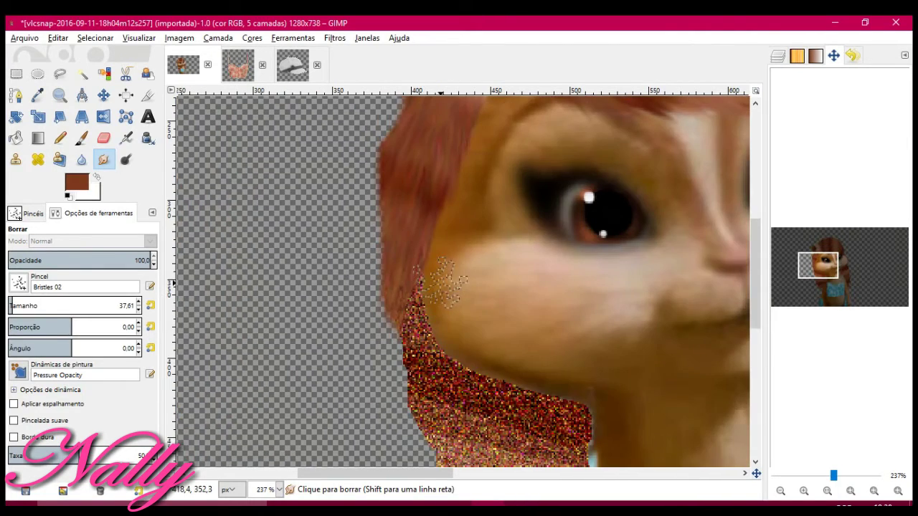
left_click_drag(412, 287, 391, 423)
scroll(402, 358, "down", 4)
mouse_move(502, 230)
left_mouse_down()
mouse_move(459, 445)
mouse_move(430, 231)
left_mouse_up()
scroll(441, 230, "down", 2)
mouse_move(517, 237)
left_mouse_down()
mouse_move(559, 416)
mouse_move(608, 295)
left_mouse_up()
scroll(595, 287, "up", 3)
left_click_drag(574, 316, 513, 434)
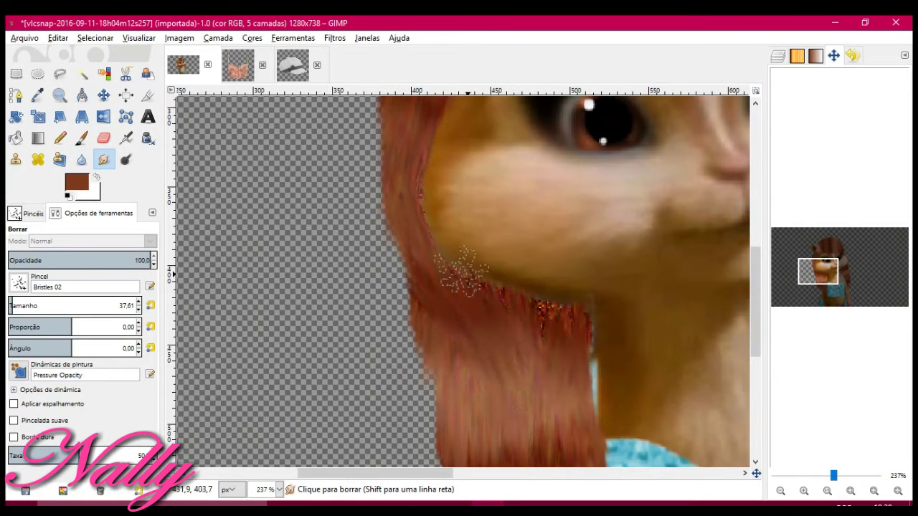
Smooth remaining speckles along the hair edge and set a clone source on the hair
scroll(518, 300, "down", 5)
scroll(518, 300, "right", 10)
scroll(531, 359, "up", 5)
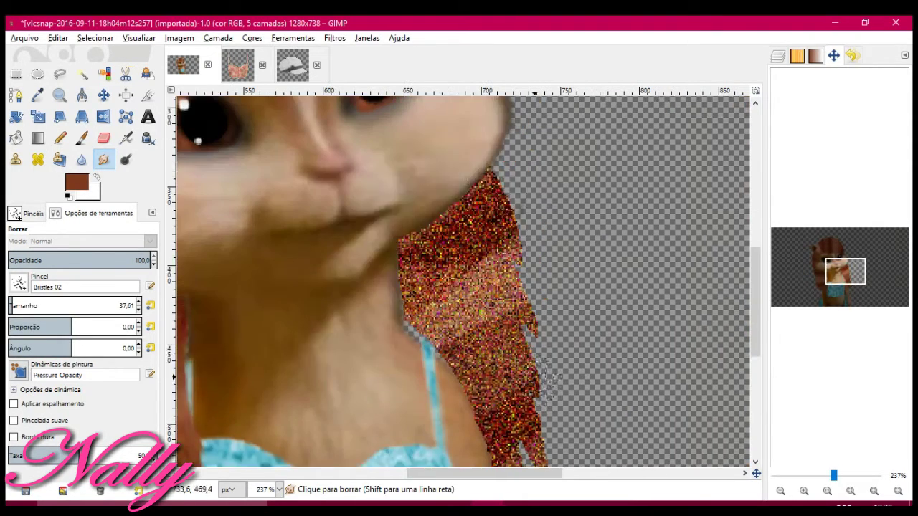
scroll(543, 462, "down", 5)
scroll(543, 463, "up", 5)
left_click_drag(466, 358, 445, 258)
mouse_move(424, 215)
left_mouse_down()
mouse_move(434, 330)
mouse_move(466, 215)
left_mouse_up()
left_click_drag(484, 180, 410, 269)
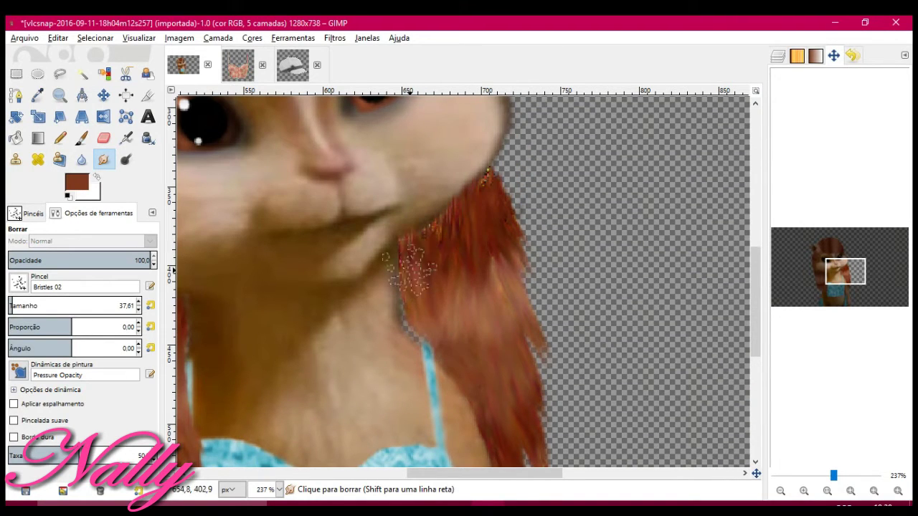
scroll(495, 244, "down", 3)
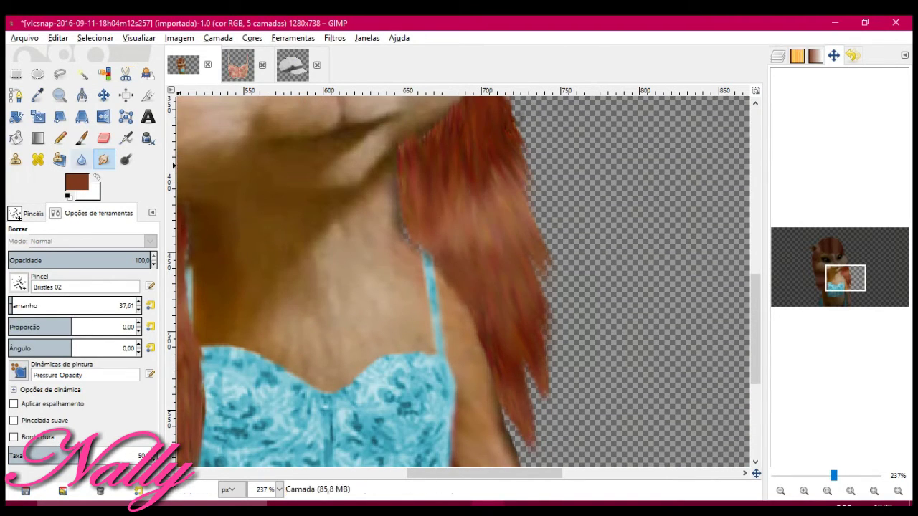
key("c")
left_click(449, 204, "ctrl")
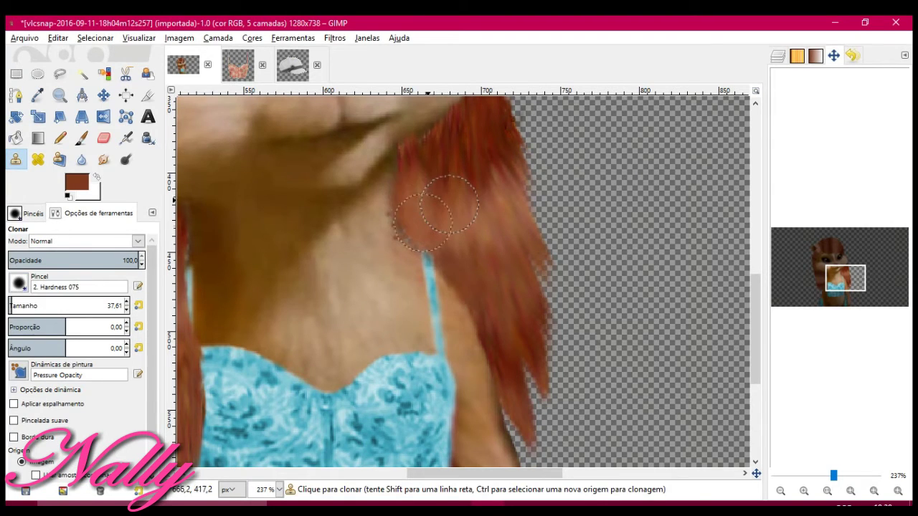
scroll(450, 204, "up", 5)
scroll(450, 204, "up", 3)
scroll(508, 328, "down", 3, "ctrl")
scroll(508, 328, "down", 2, "ctrl")
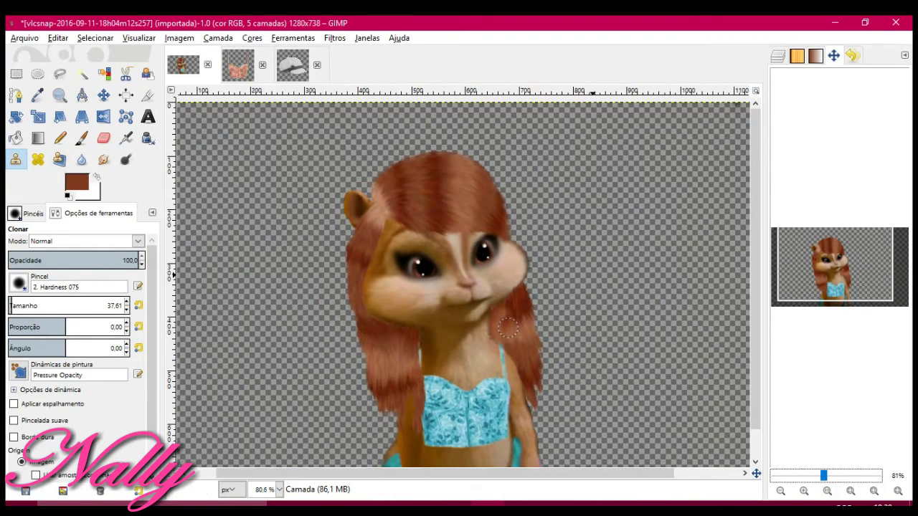
scroll(508, 327, "up", 3, "ctrl")
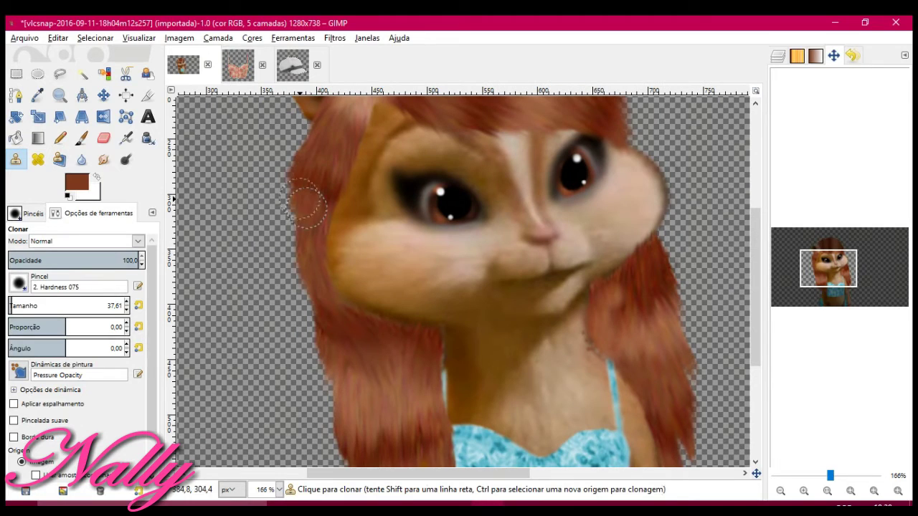
scroll(341, 346, "down", 5)
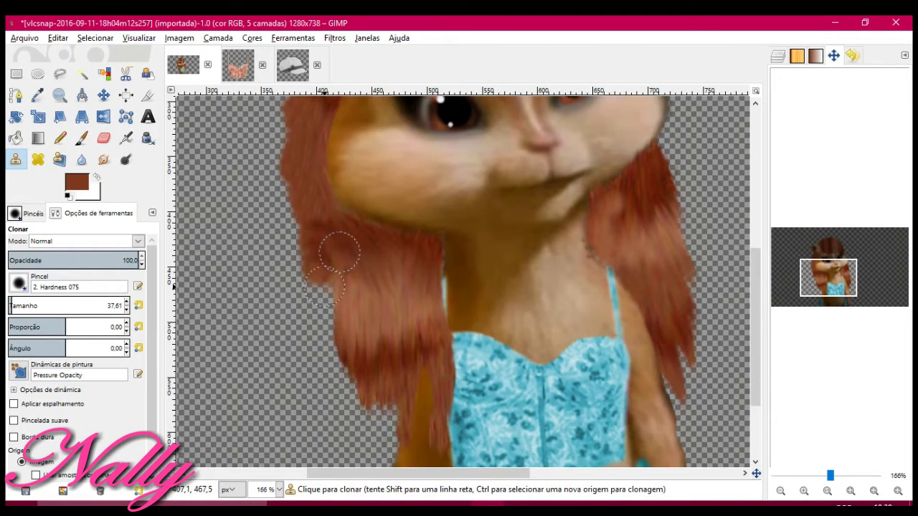
scroll(338, 248, "down", 5)
scroll(352, 266, "up", 4)
key("s")
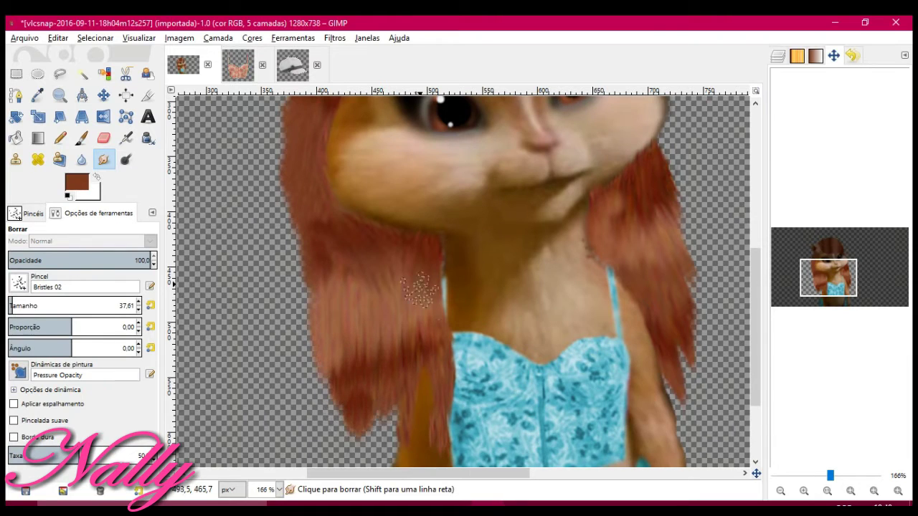
scroll(463, 281, "down", 2, "ctrl")
scroll(464, 281, "down", 2, "ctrl")
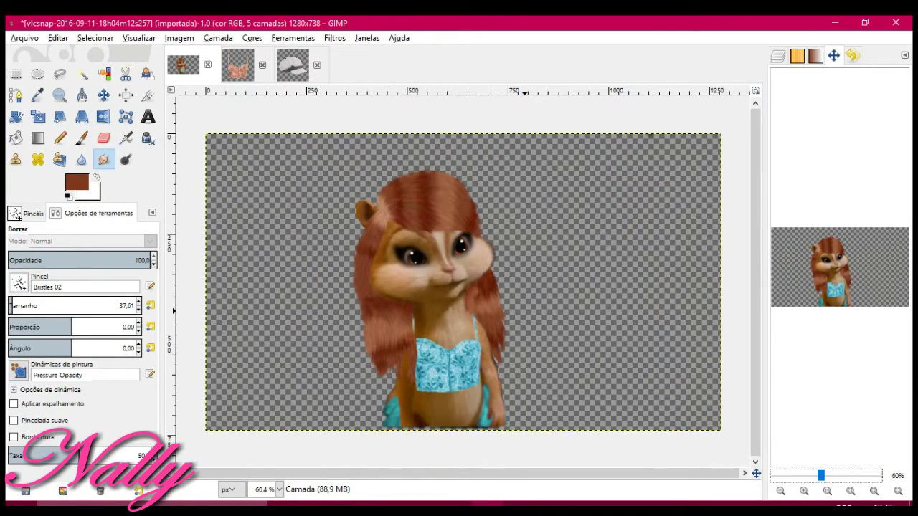
Try the Blur, Eraser and Smudge tools on the hair edges
left_click(81, 159)
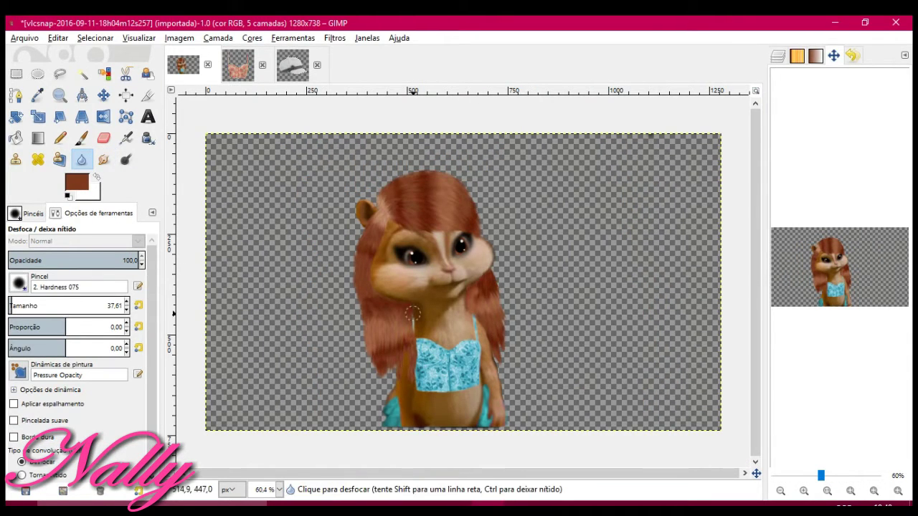
key("shift+e")
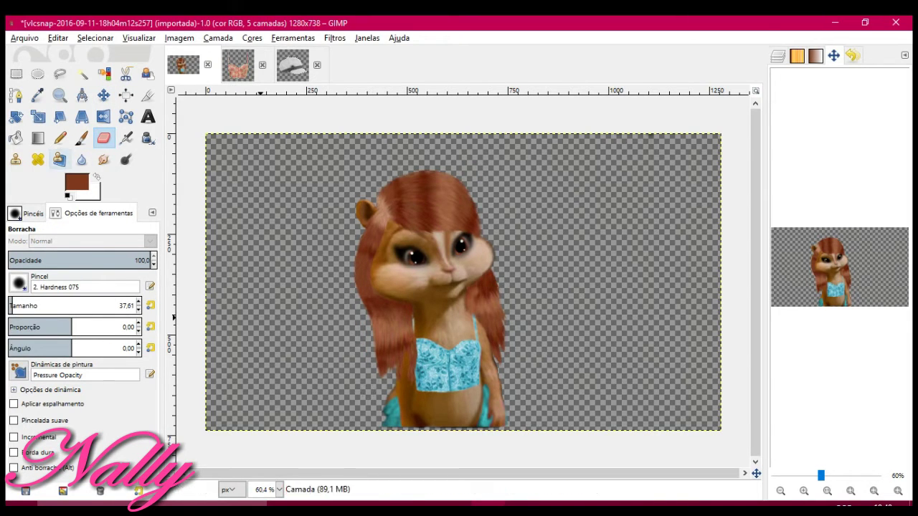
left_click(104, 159)
left_click(18, 285)
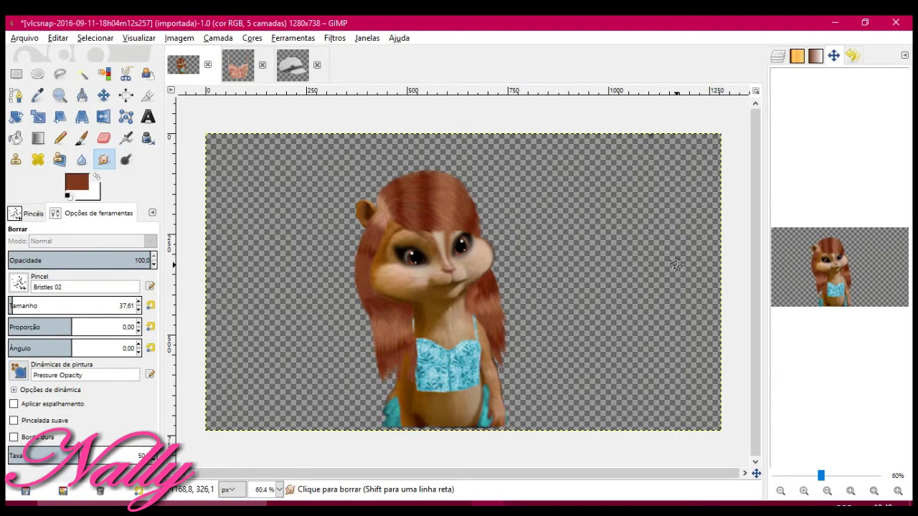
left_click(104, 137)
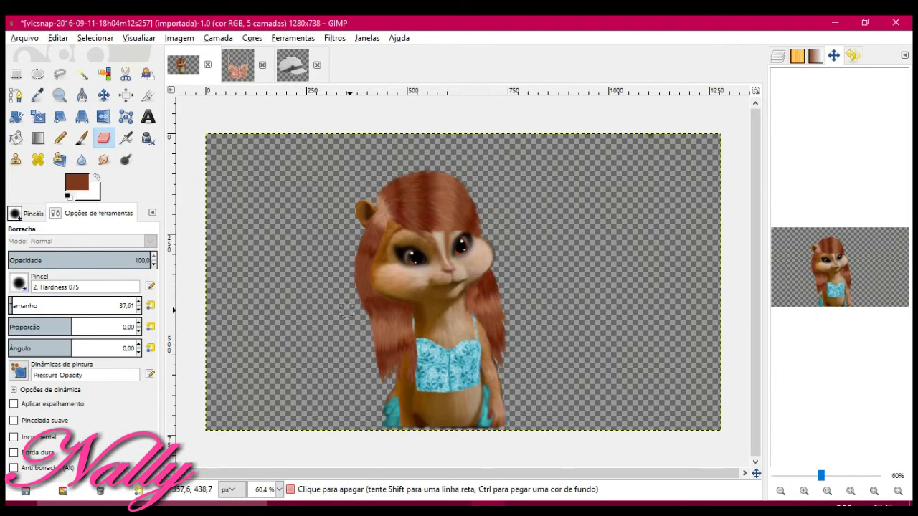
Show the Layers list, then open the Undo History dock listing the hair eraser strokes
key("ctrl+l")
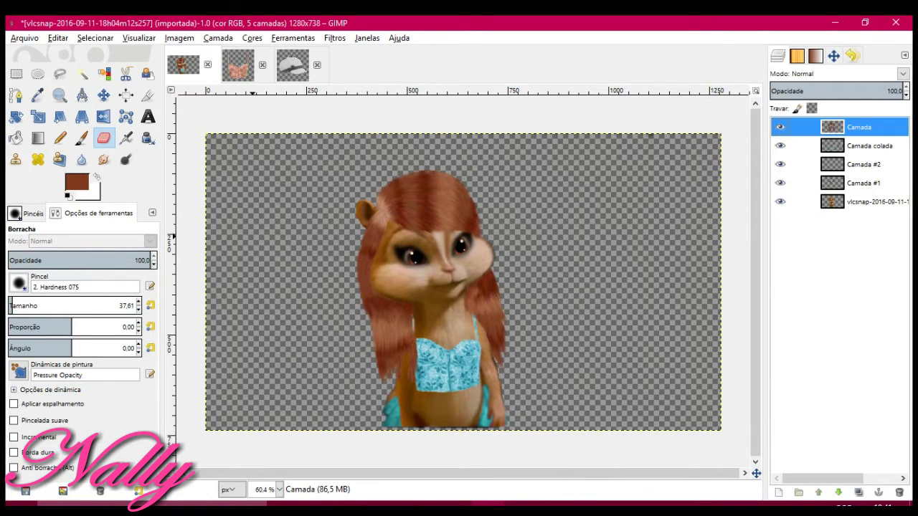
scroll(338, 253, "up", 3)
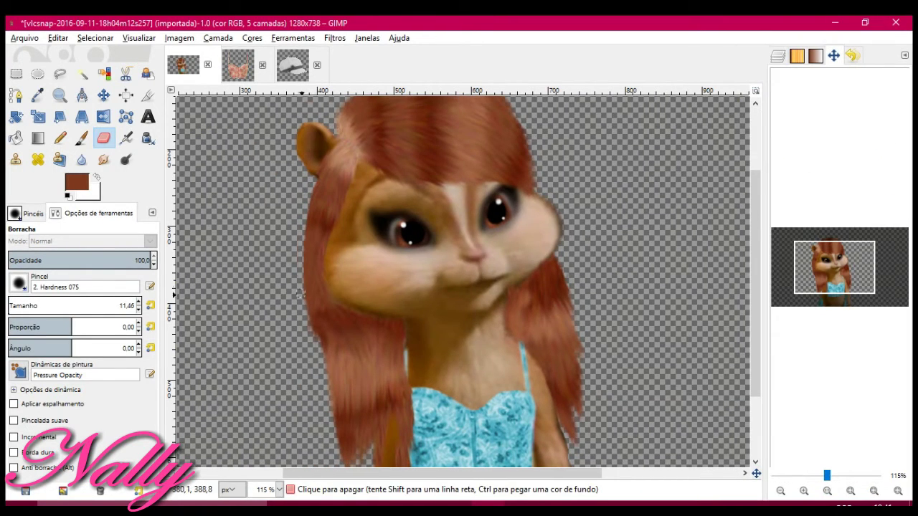
left_click(104, 159)
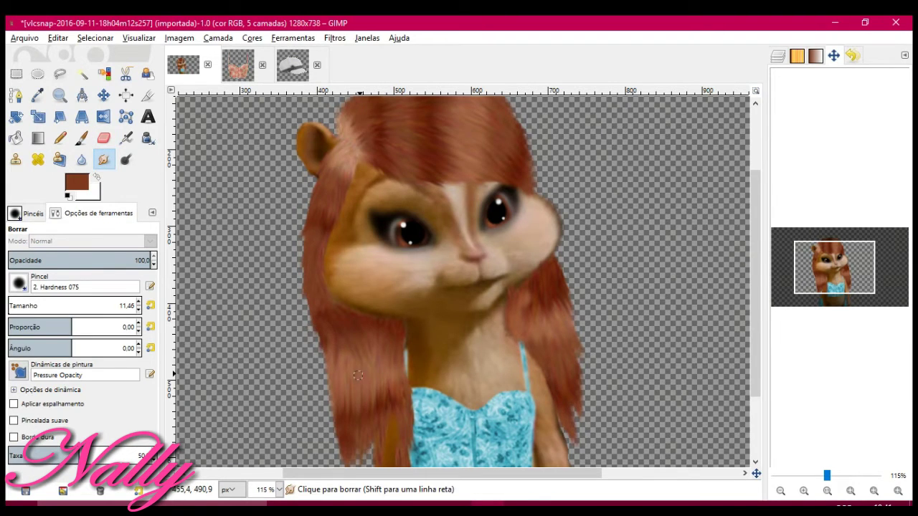
key("shift+e")
scroll(580, 269, "down", 3)
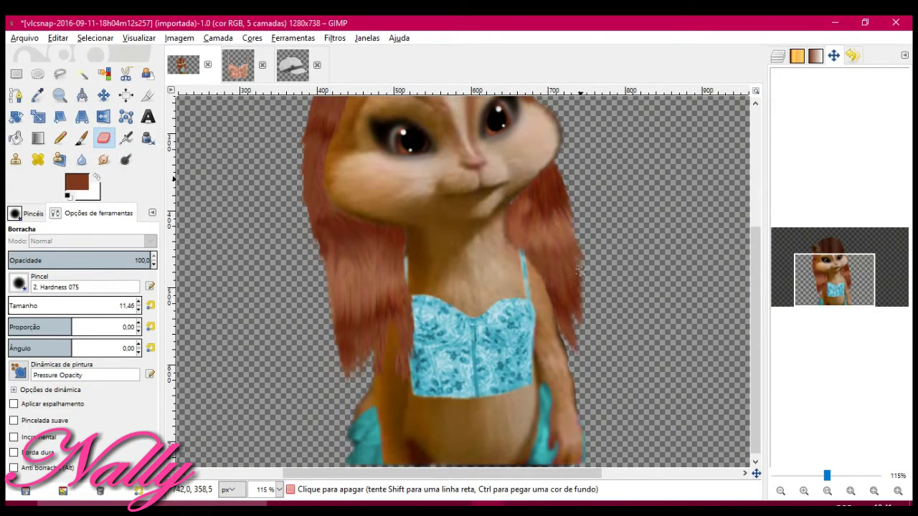
left_click(852, 55)
scroll(400, 343, "up", 3)
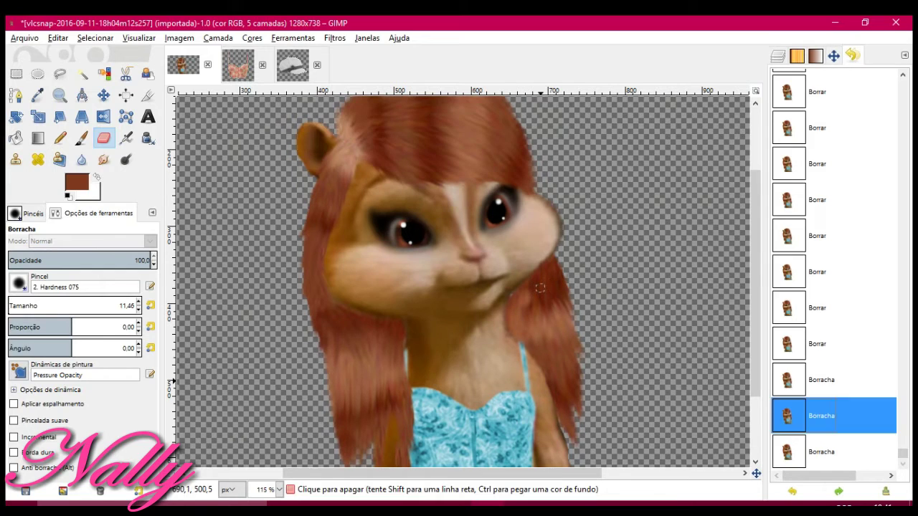
key("s")
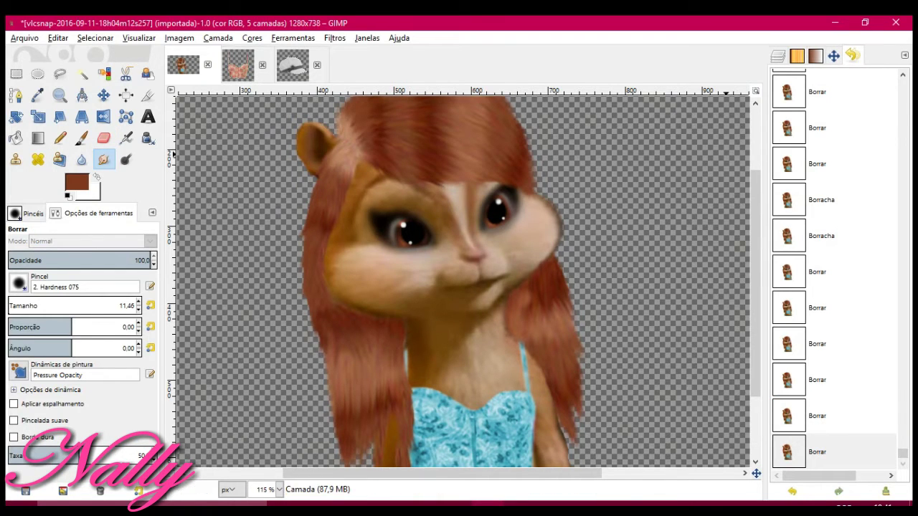
Preview a raised Threshold on the hair layer, then cancel it
left_click(778, 55)
left_click(860, 127)
left_click(252, 38)
left_click(287, 119)
left_click_drag(459, 62, 90, 65)
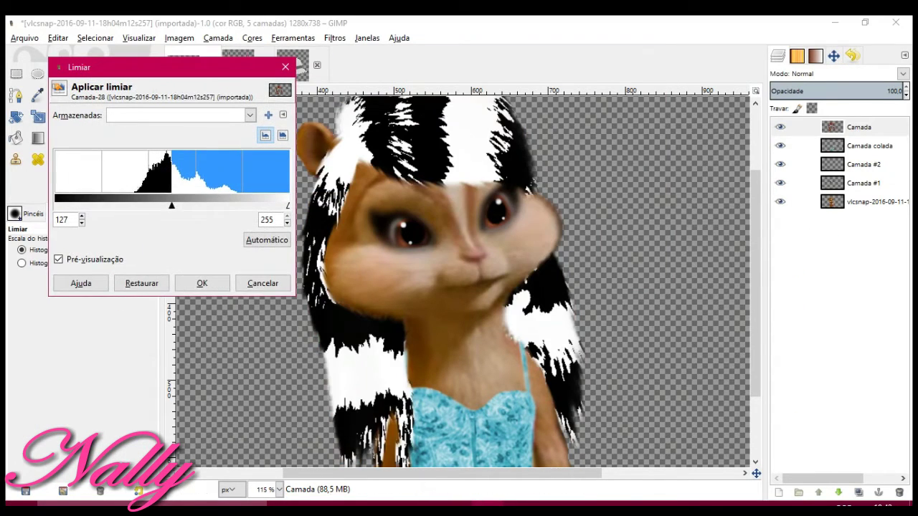
left_click_drag(160, 204, 191, 205)
left_click(255, 282)
Apply Levels with midtone 0.54 to darken the hair to deeper auburn
left_click(251, 38)
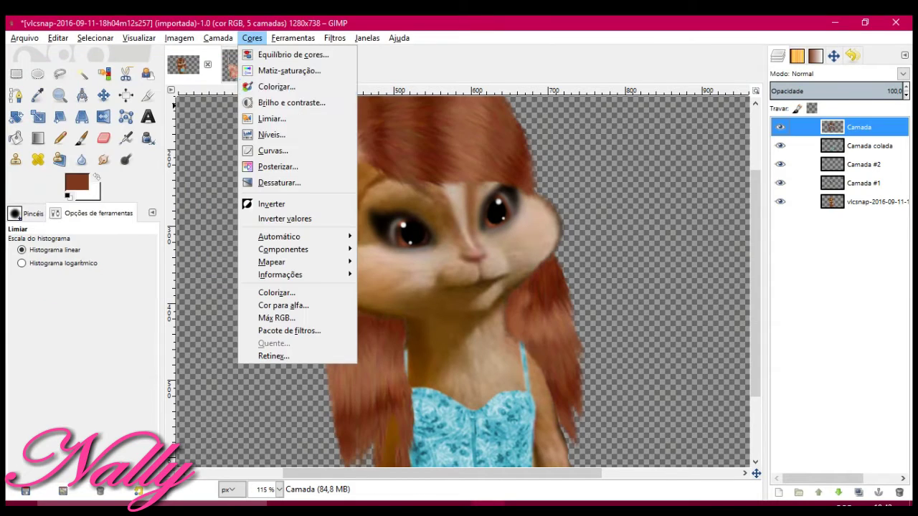
left_click(267, 134)
left_click_drag(191, 222, 222, 222)
left_click_drag(43, 124, 102, 69)
mouse_move(221, 222)
left_mouse_down()
mouse_move(201, 222)
mouse_move(222, 222)
left_mouse_up()
left_click(217, 405)
Zoom out in the Navigation dock to see the whole image
left_click(833, 56)
left_click_drag(827, 475, 821, 476)
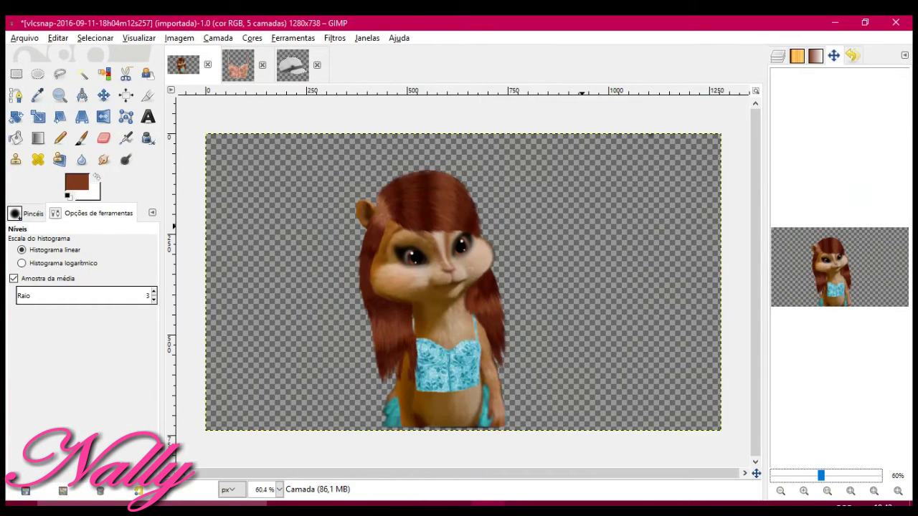
left_click(82, 159)
left_click(18, 284)
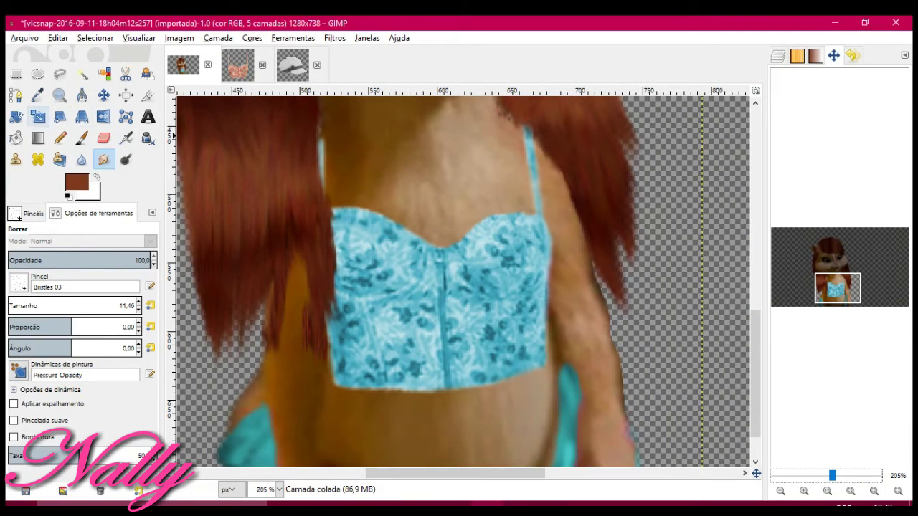
Slant the pasted layer with the Shear tool and fit the image in view
left_click(82, 117)
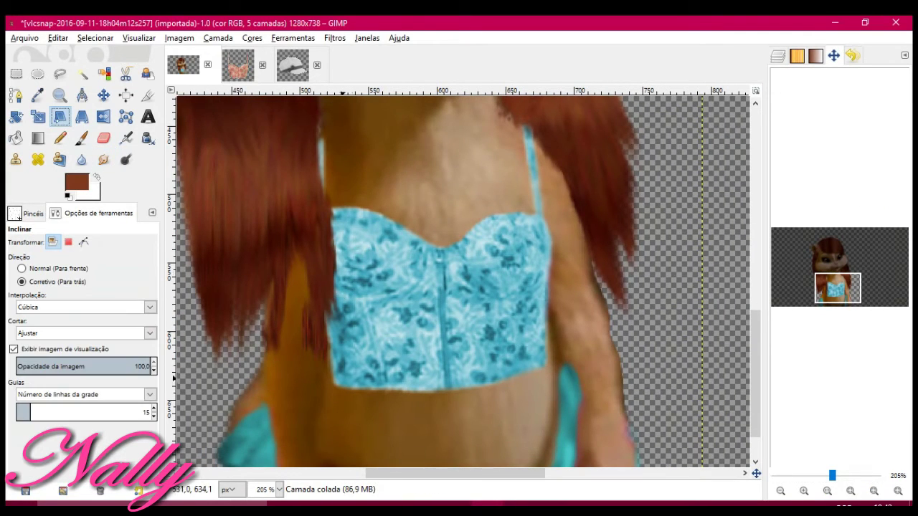
left_click_drag(315, 301, 324, 302)
left_click(330, 210)
key("shift+e")
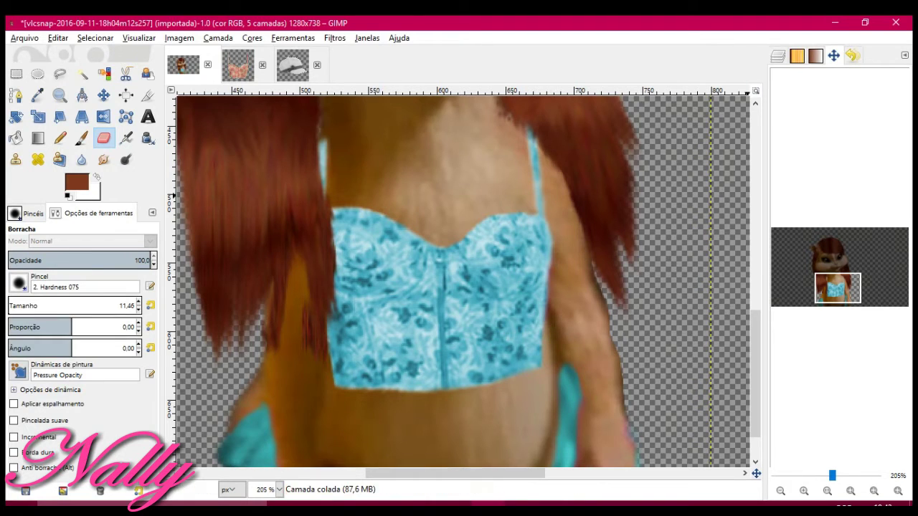
key("shift+ctrl+j")
Copy the hat from the hat image and return to the chipmunk image
left_click(292, 64)
left_click(58, 38)
left_click(79, 129)
key("alt+1")
key("shift+ctrl+j")
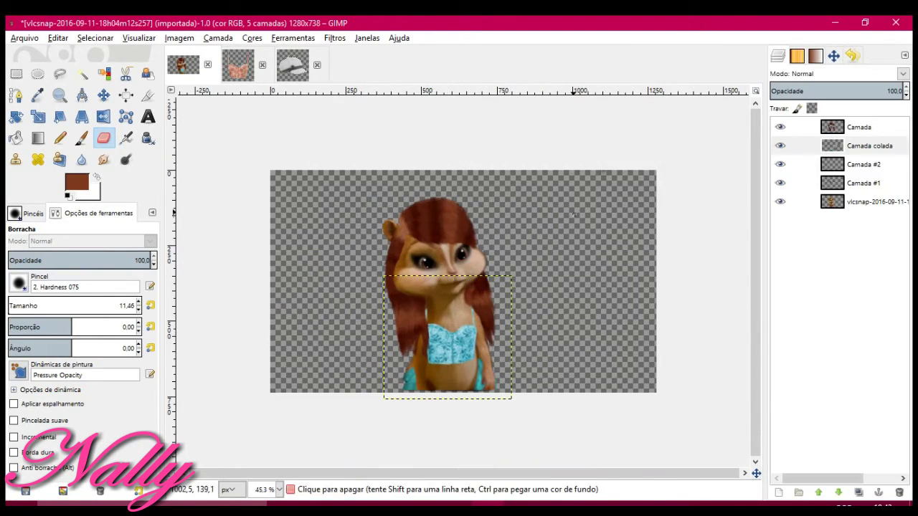
left_click(57, 38)
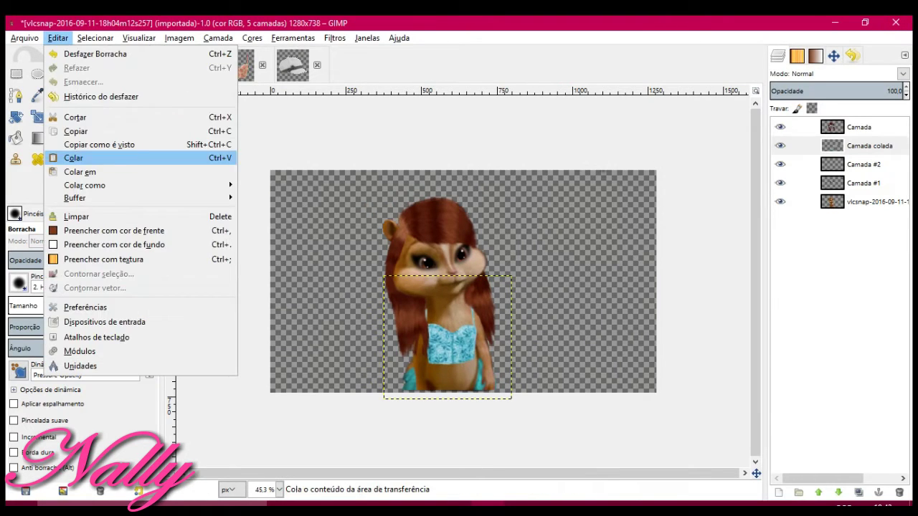
Paste the hat as a new layer, scale it down and move it onto the head
left_click(72, 156)
key("shift+ctrl+n")
key("shift+s")
left_click(445, 337)
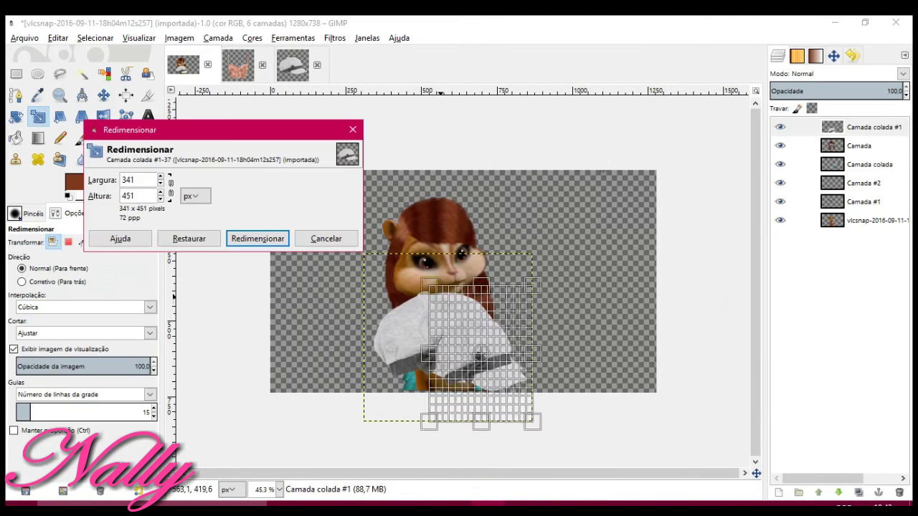
left_click(280, 237)
key("m")
mouse_move(483, 378)
left_mouse_down()
mouse_move(433, 219)
mouse_move(416, 237)
left_mouse_up()
Tilt the hat about -14°, shrink it again and lift it higher on the head
key("shift+r")
left_click(469, 186)
key("shift+s")
left_click(430, 215)
left_click(273, 238)
key("m")
left_click_drag(428, 227, 428, 187)
Resize the hat smaller and shift it left and up into position
key("shift+s")
left_click(394, 166)
key("Return")
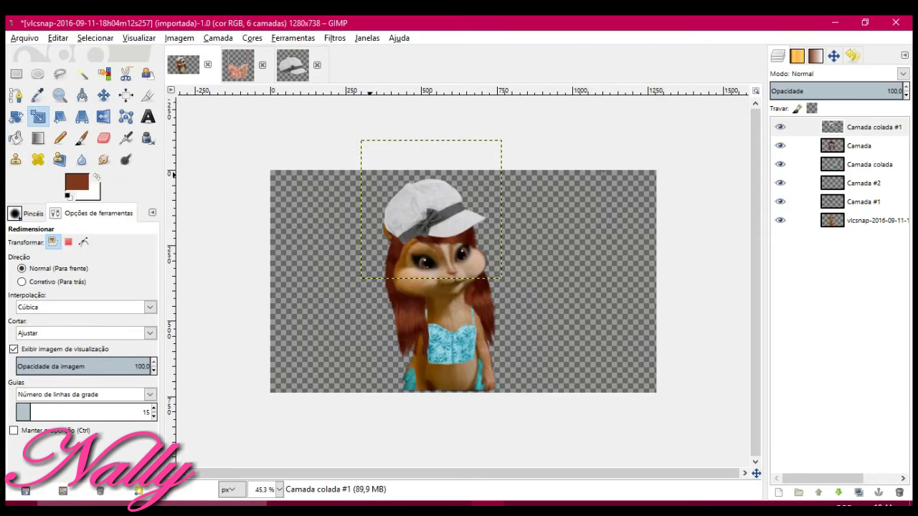
key("m")
mouse_move(431, 215)
left_mouse_down()
mouse_move(416, 207)
mouse_move(421, 213)
left_mouse_up()
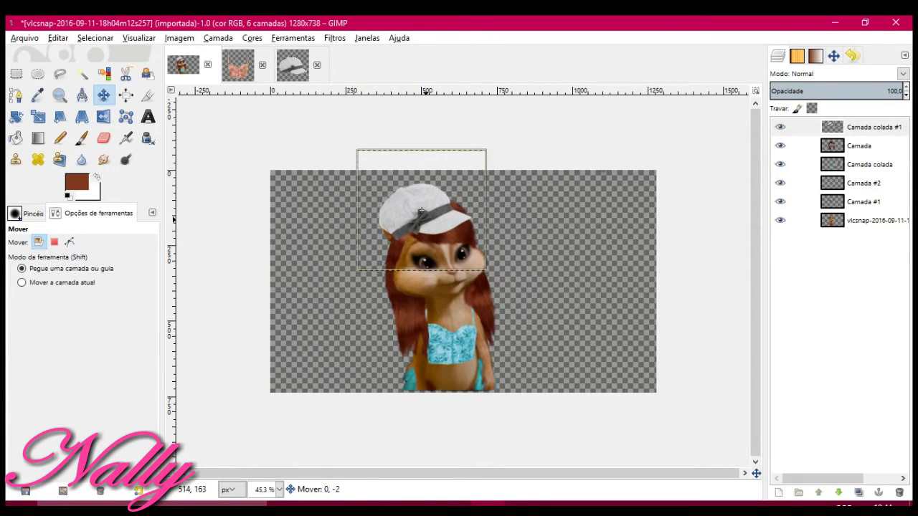
key("shift+s")
left_click(422, 212)
key("Escape")
key("m")
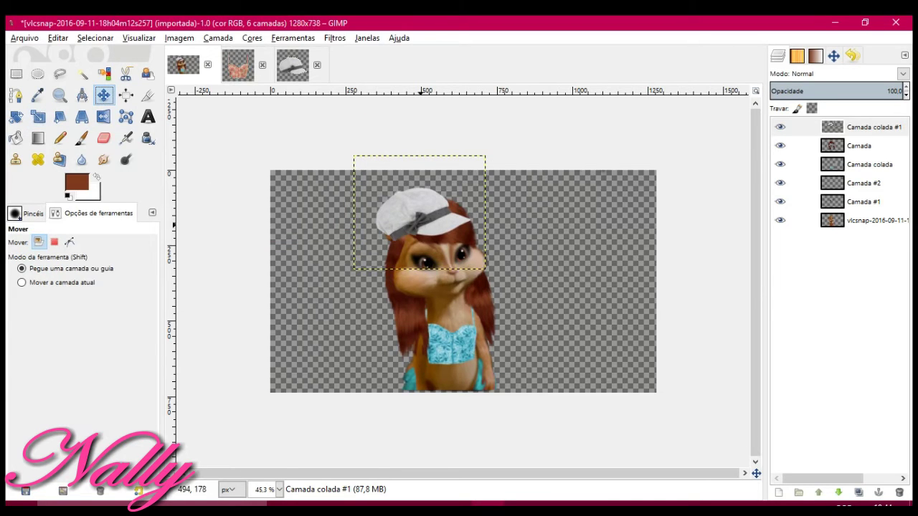
left_click_drag(419, 217, 424, 204)
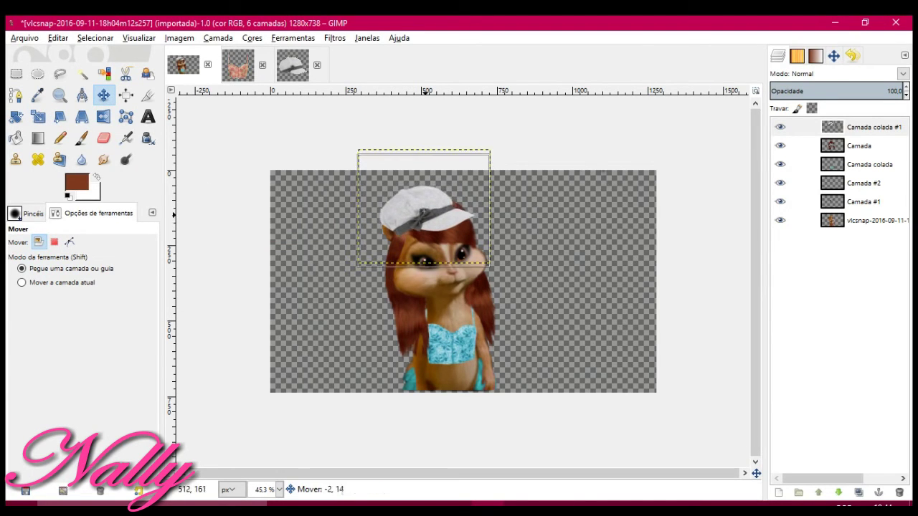
Rotate the hat slightly and nudge it up and left on the head
key("shift+r")
left_click(423, 212)
key("Return")
key("m")
left_click_drag(423, 212, 419, 213)
key("End")
key("Home")
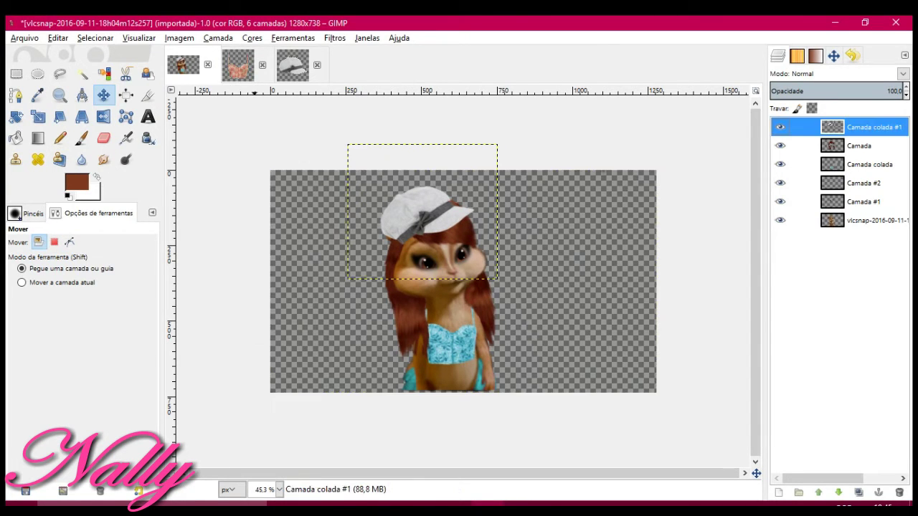
Colorize the hat turquoise-cyan, abandoning a brief shear attempt
left_click(251, 38)
left_click(273, 85)
left_click(199, 310)
key("shift+h")
left_click(361, 234)
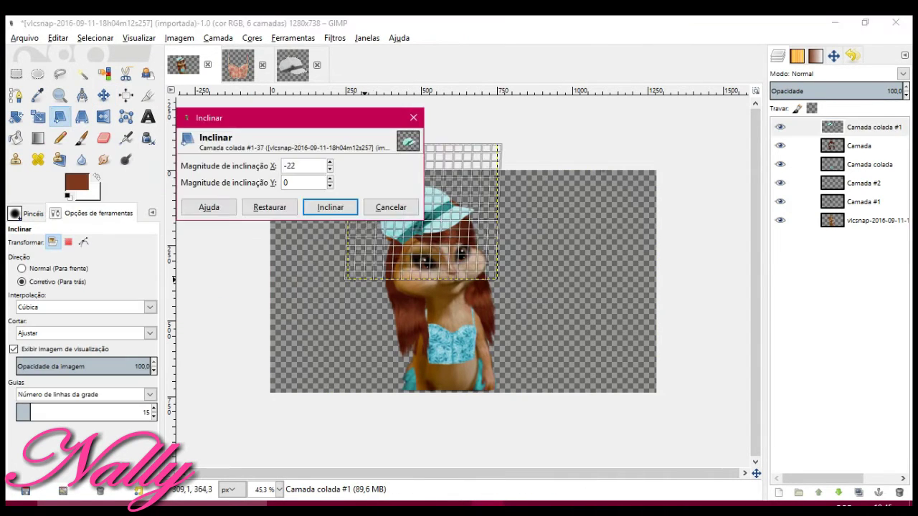
key("Escape")
Warp the hat in perspective and move it up and left on the head
key("shift+p")
left_click_drag(342, 279, 424, 287)
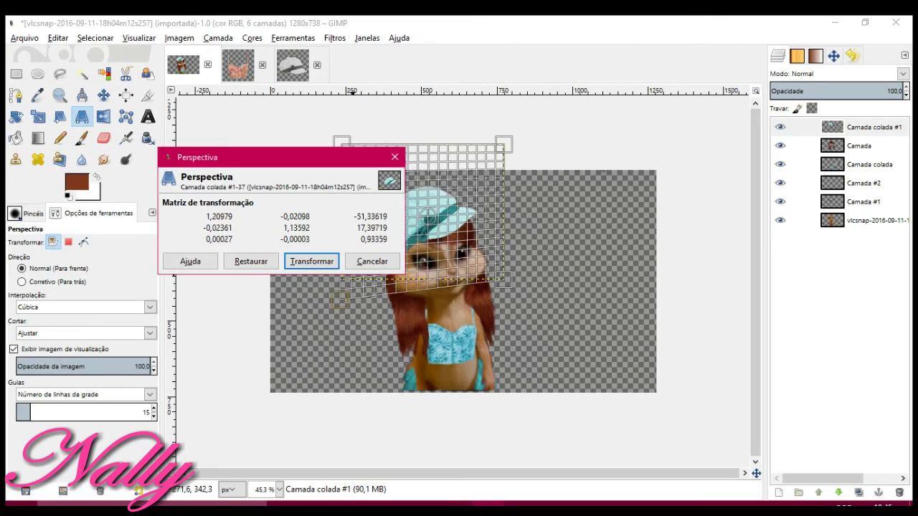
key("Return")
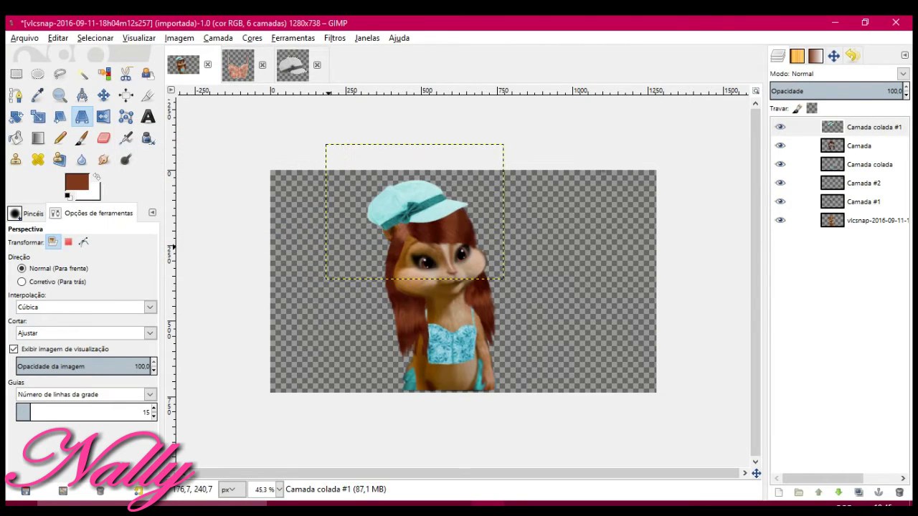
key("m")
left_click_drag(413, 236, 407, 232)
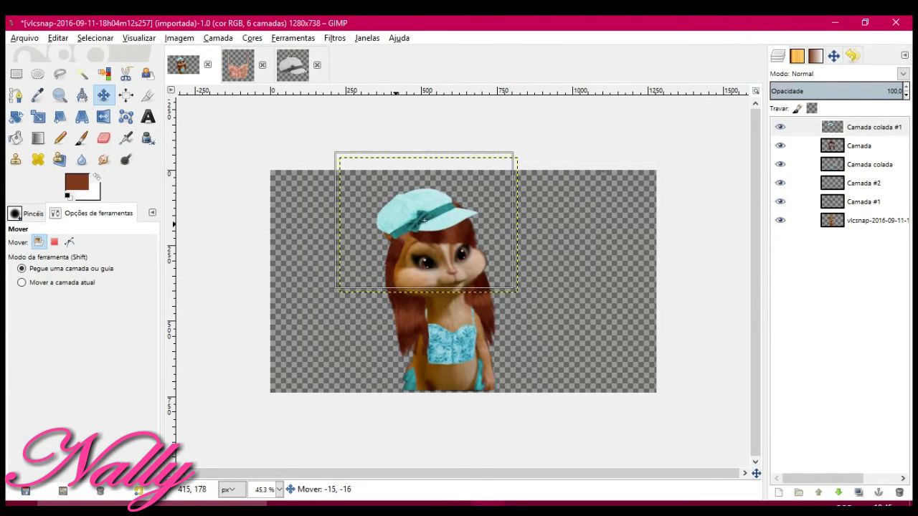
Set the eraser size to 6,23 while switching between the chipmunk and hat layers
left_click(861, 220)
key("shift+e")
key("Home")
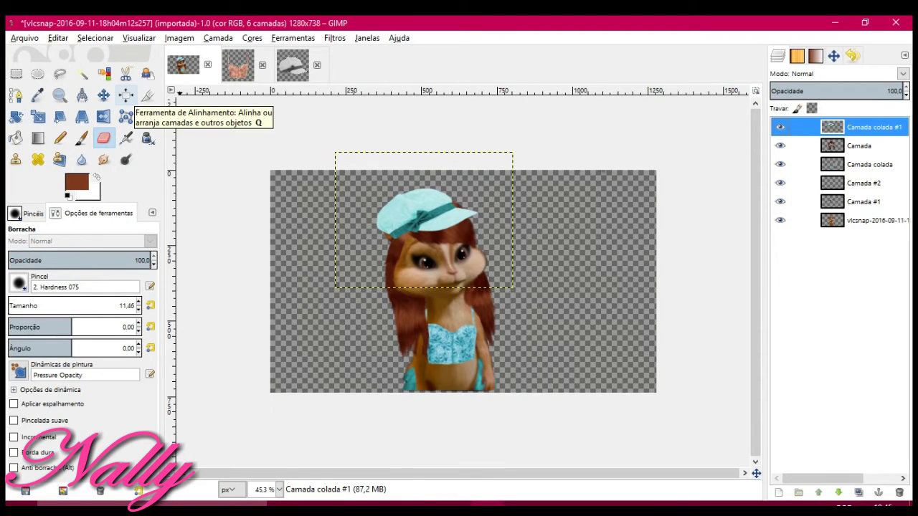
left_click(122, 305)
type("6,23")
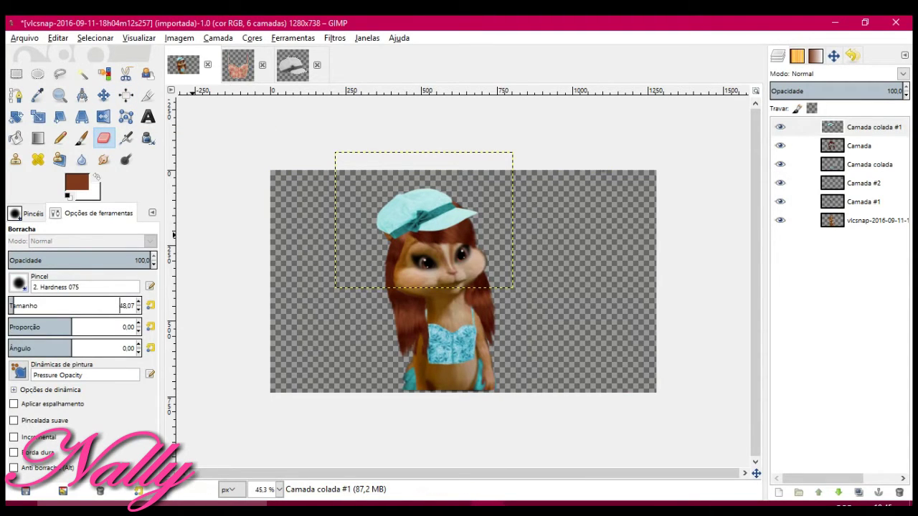
key("End")
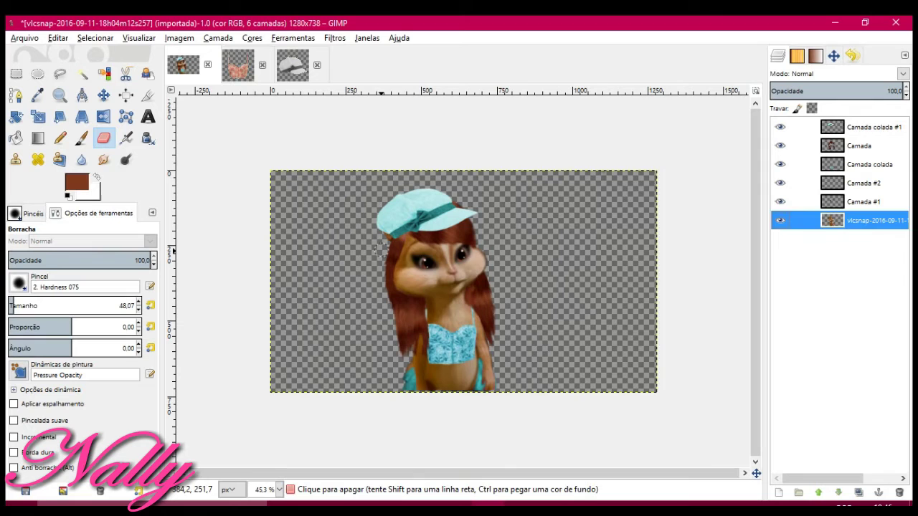
Cancel a second perspective warp, then nudge the hat left and down
key("shift+p")
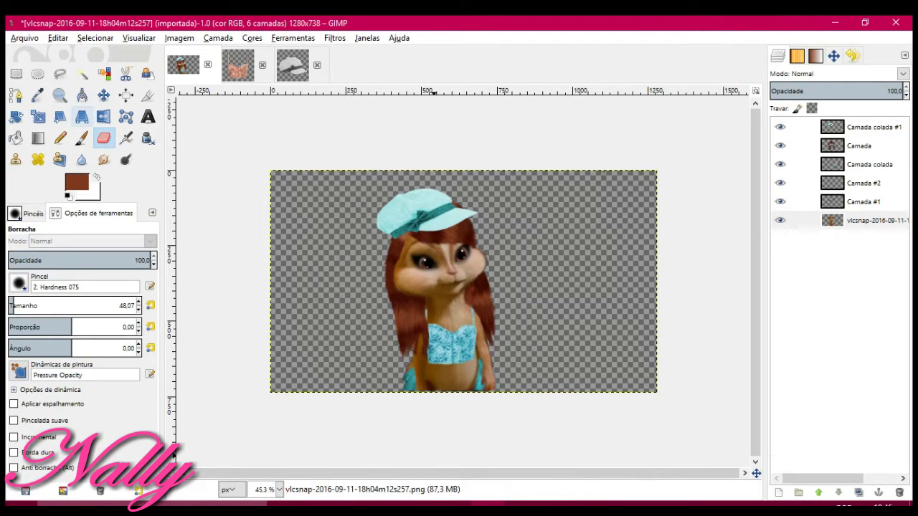
left_click(348, 459)
key("Escape")
left_click(423, 301)
key("Escape")
key("m")
left_click_drag(439, 213, 427, 218)
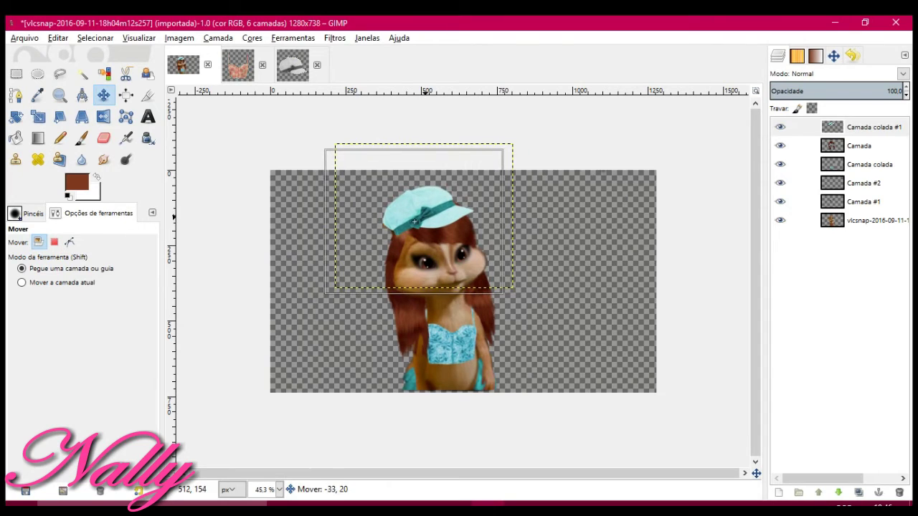
key("End")
key("shift+e")
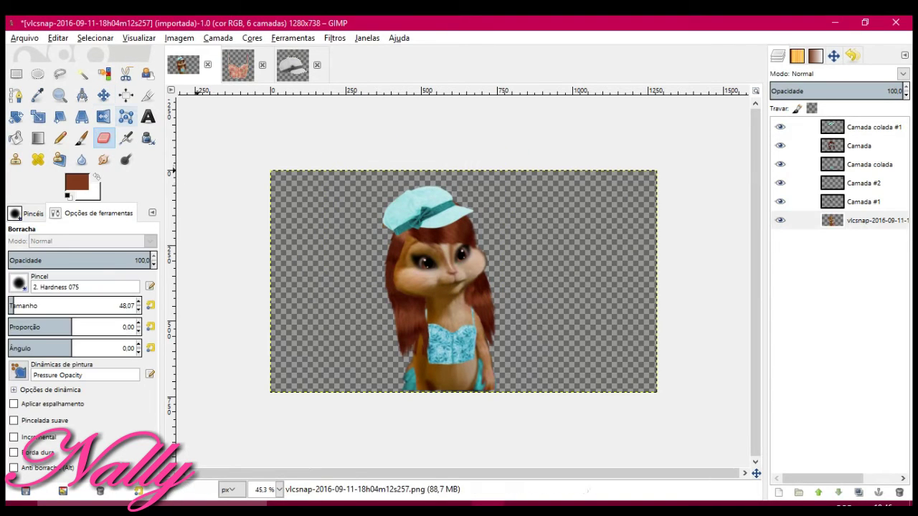
key("m")
left_click_drag(414, 224, 414, 228)
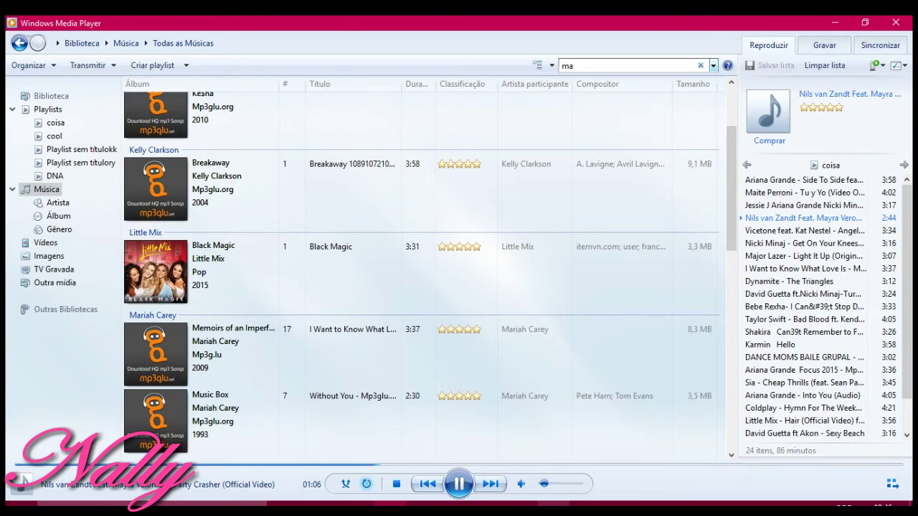
Fine-tune the hat's position slightly down and left with the Move tool
key("shift+s")
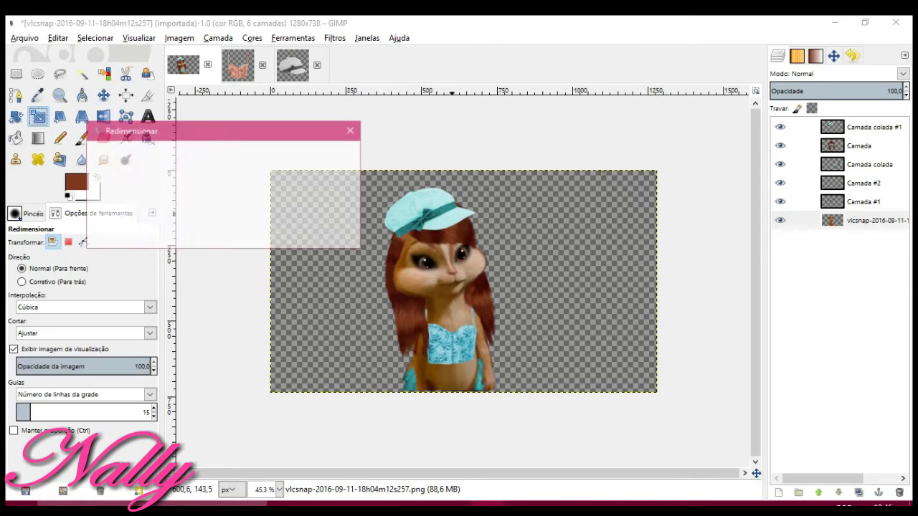
left_click(307, 326)
key("m")
left_click_drag(431, 216, 429, 217)
left_click(871, 220)
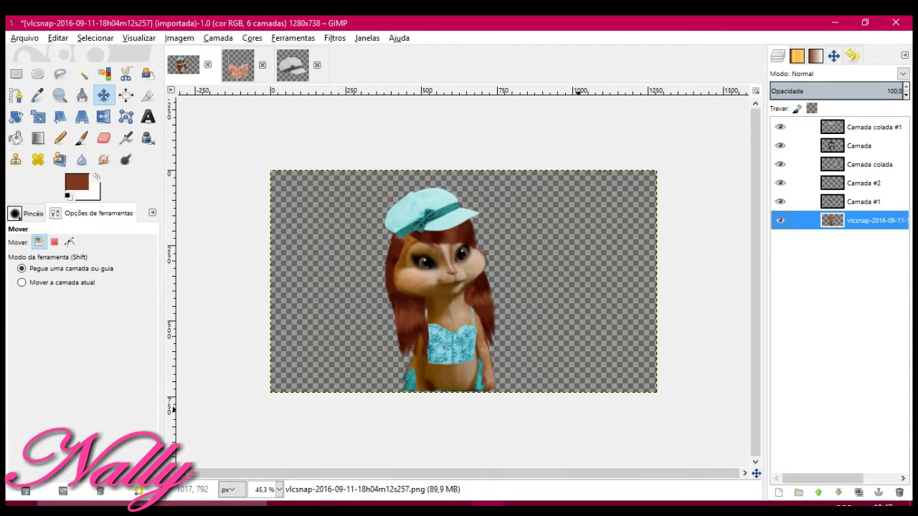
left_click(874, 127)
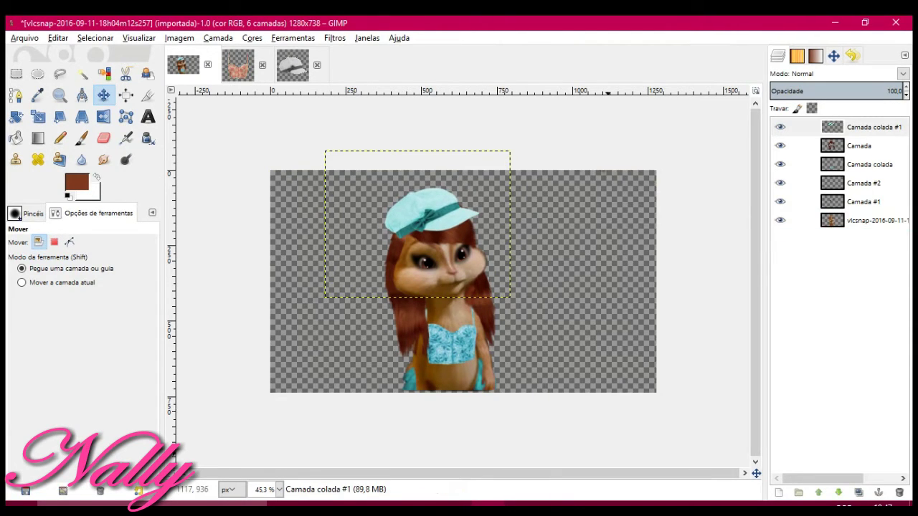
key("shift+u")
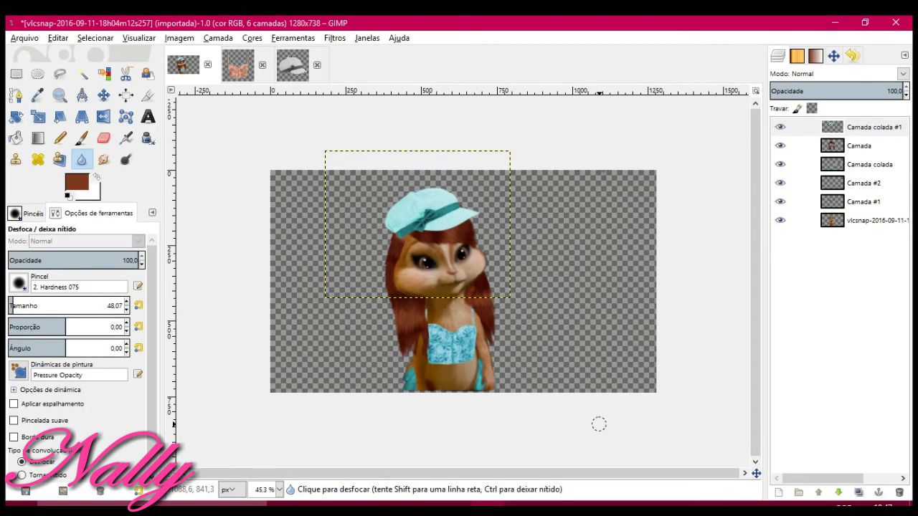
key("shift+r")
key("m")
left_click_drag(418, 225, 418, 227)
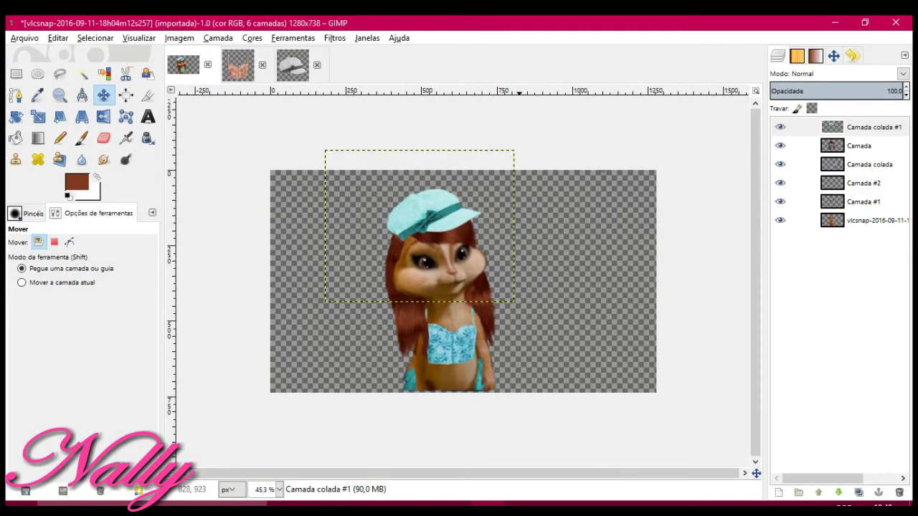
Scale the hat slightly and shift it up and left
left_click(872, 220)
key("shift+t")
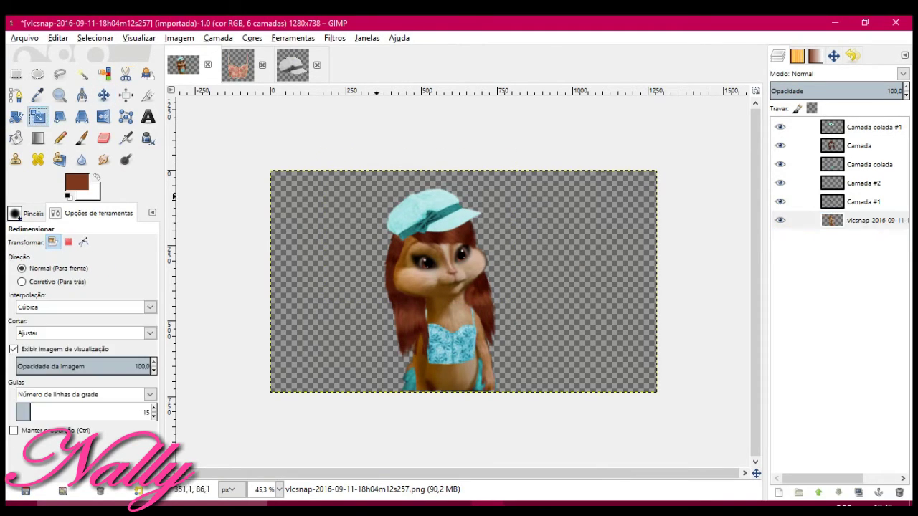
left_click(872, 127)
left_click(365, 214)
key("Return")
key("m")
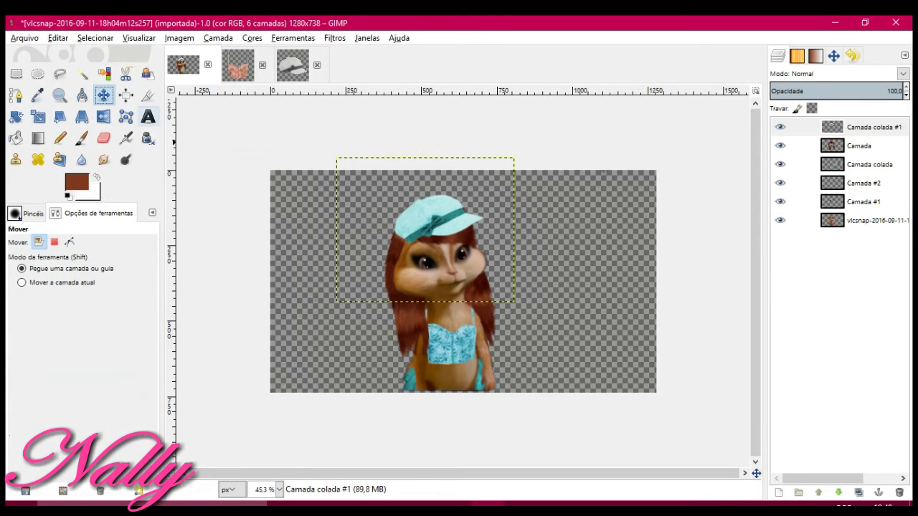
left_click_drag(431, 215, 425, 208)
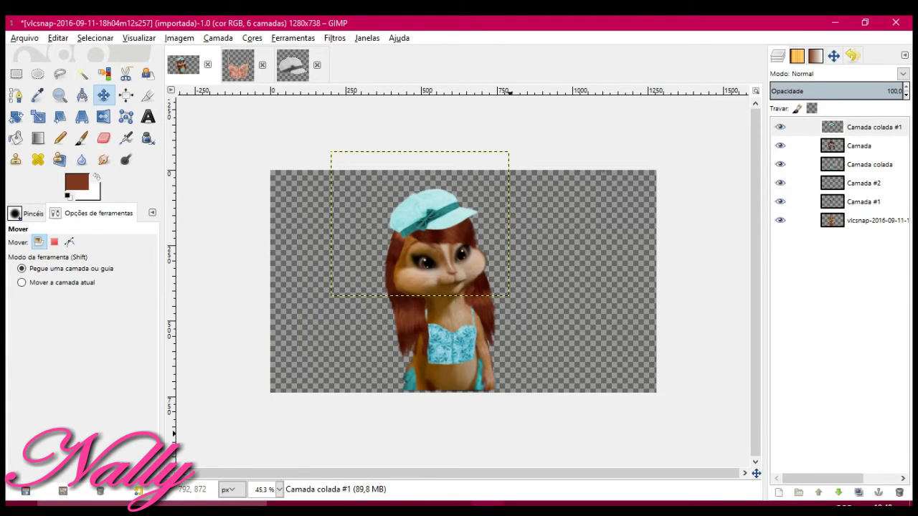
Add a new empty layer, Camada #3, at the bottom of the stack
left_click(868, 220)
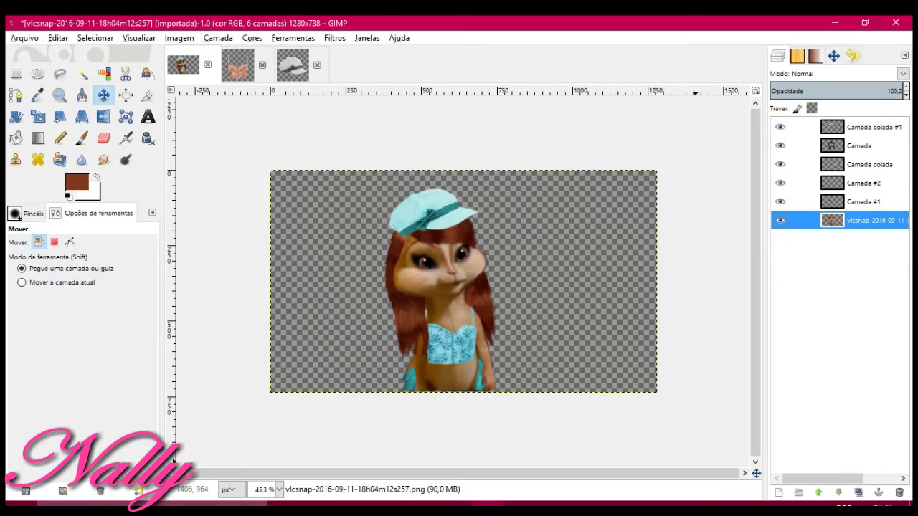
key("shift+ctrl+n")
key("Return")
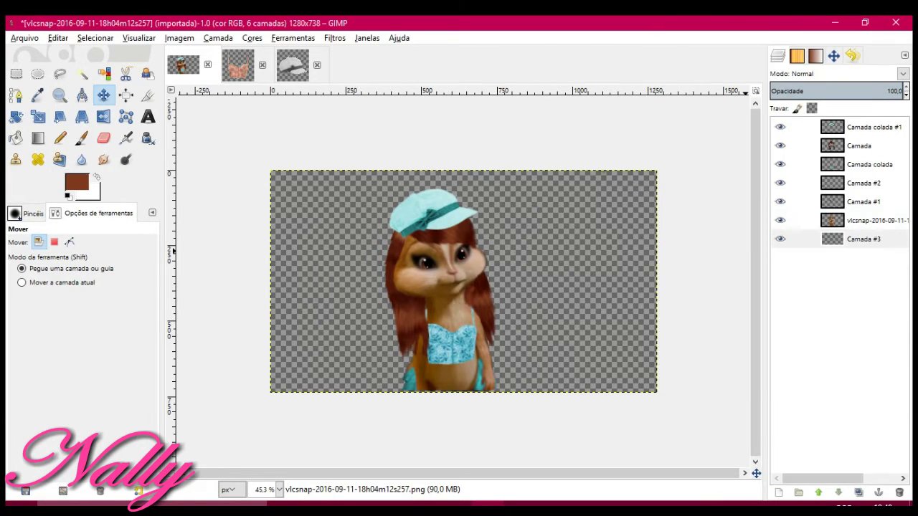
Fill the background layer with the Stripes Fine pattern after trying Blue Squares and Fibers
key("shift+ctrl+p")
left_click(782, 126)
right_click(529, 270)
left_click(689, 410)
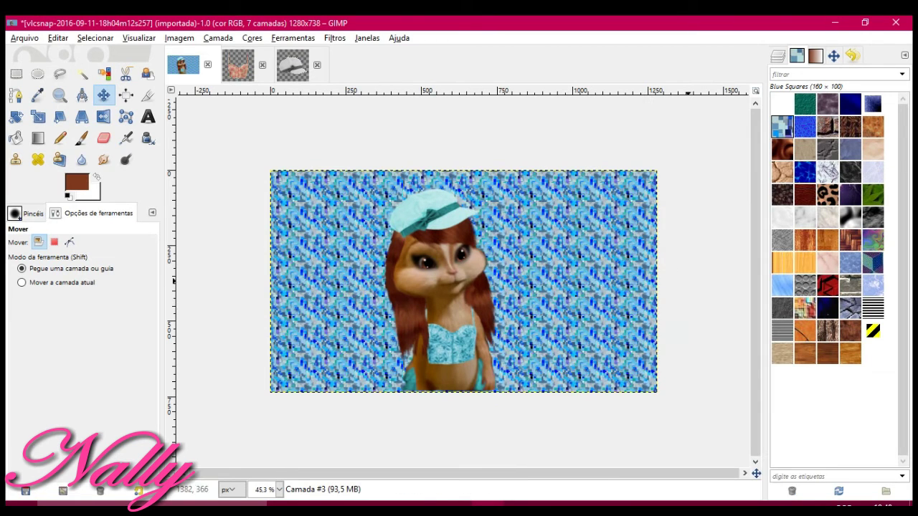
right_click(557, 281)
left_click(688, 410)
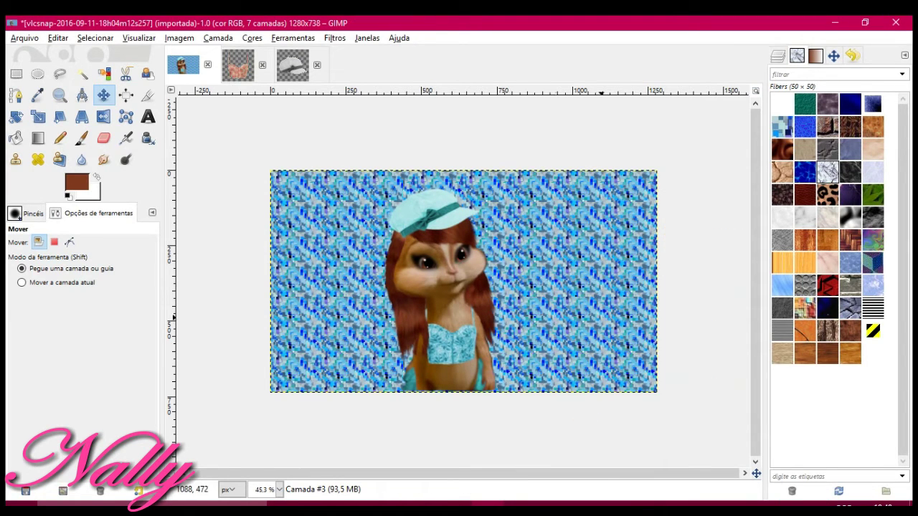
left_click(782, 330)
right_click(782, 330)
key("Escape")
right_click(563, 290)
left_click(688, 410)
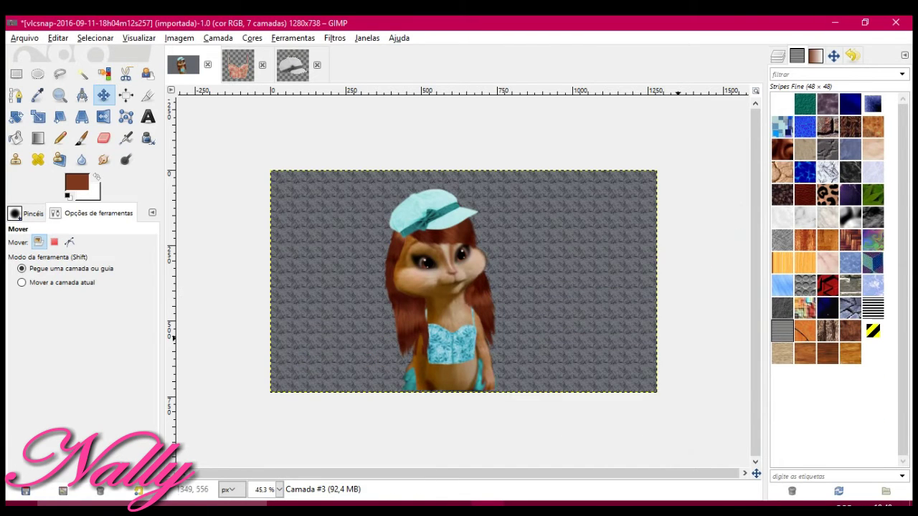
left_click_drag(502, 287, 557, 273)
Delete the patterned background layer and add a new transparent layer, Camada #3
right_click(605, 264)
left_click(777, 55)
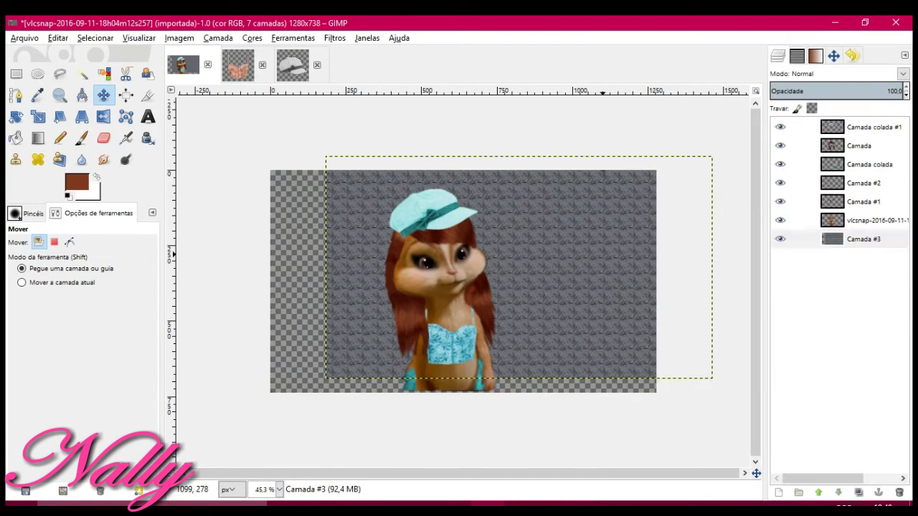
right_click(854, 239)
left_click(720, 128)
right_click(868, 215)
left_click(717, 44)
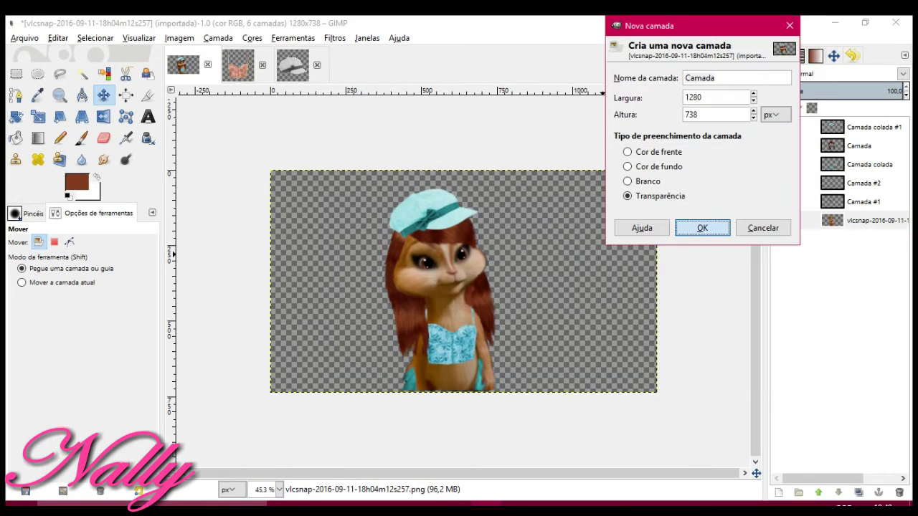
key("Return")
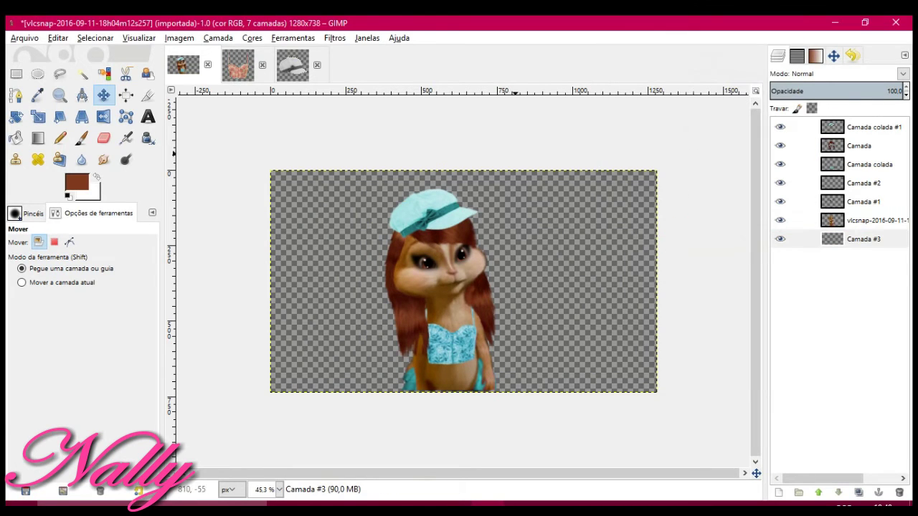
Start painting the new layer turquoise with the Paintbrush
left_click(82, 137)
left_click(77, 183)
left_click(180, 283)
mouse_move(319, 179)
left_mouse_down()
mouse_move(321, 315)
mouse_move(344, 237)
mouse_move(503, 337)
mouse_move(610, 303)
mouse_move(595, 317)
left_mouse_up()
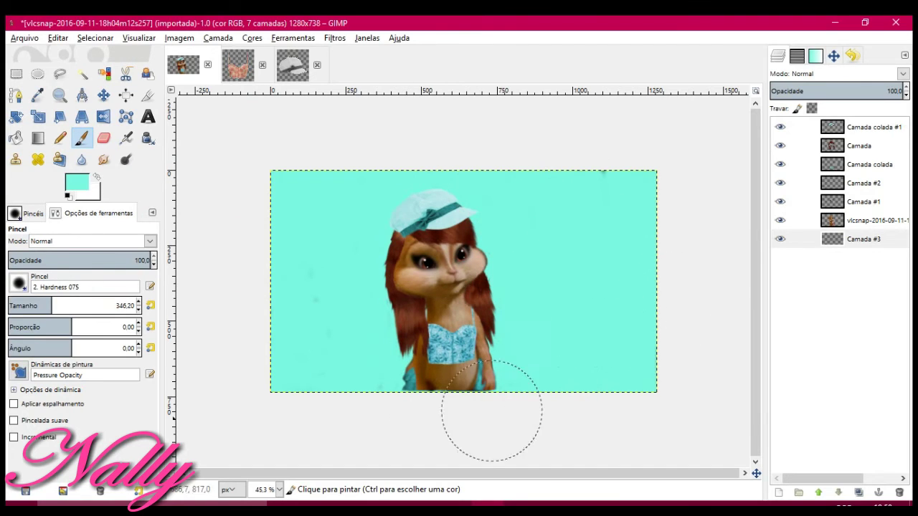
Finish the turquoise fill, then paint dark vertical stripes with the Bristles 01 brush
left_click_drag(319, 349, 691, 359)
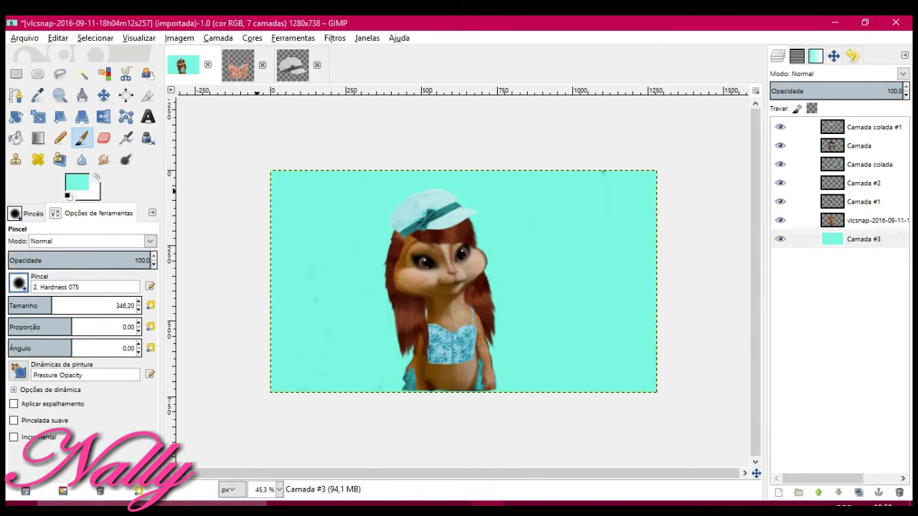
left_click(19, 284)
left_click(72, 340)
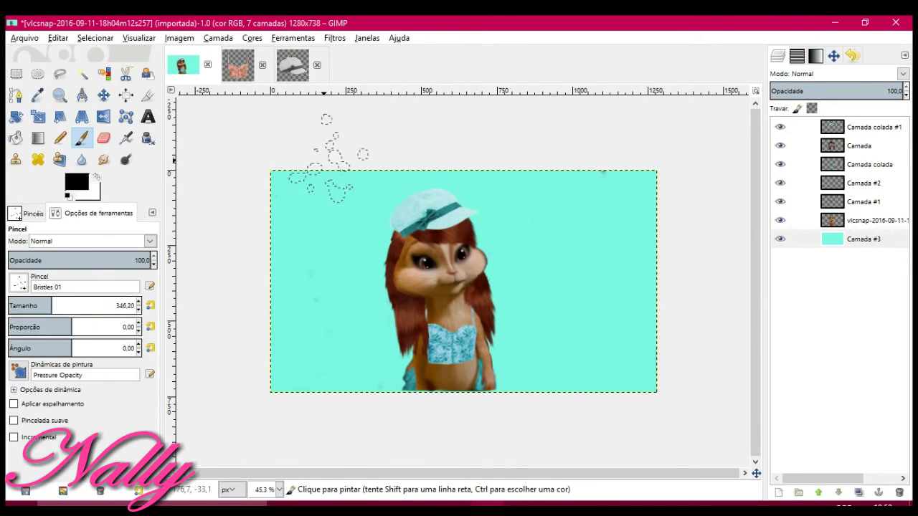
left_click_drag(328, 159, 319, 421)
left_click_drag(516, 161, 527, 416)
left_click_drag(615, 150, 624, 420)
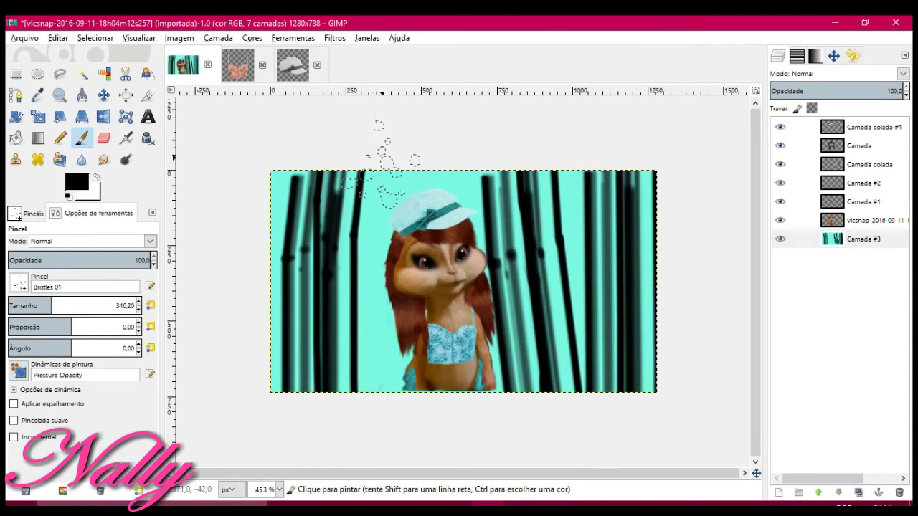
left_click_drag(369, 143, 388, 423)
left_click_drag(467, 133, 501, 423)
left_click_drag(297, 154, 301, 423)
left_click_drag(594, 145, 599, 423)
Stamp five turquoise stars across the background with the Star brush
left_click(18, 282)
left_click(16, 301)
left_click(95, 175)
left_click(76, 182)
left_click(170, 233)
left_click(180, 284)
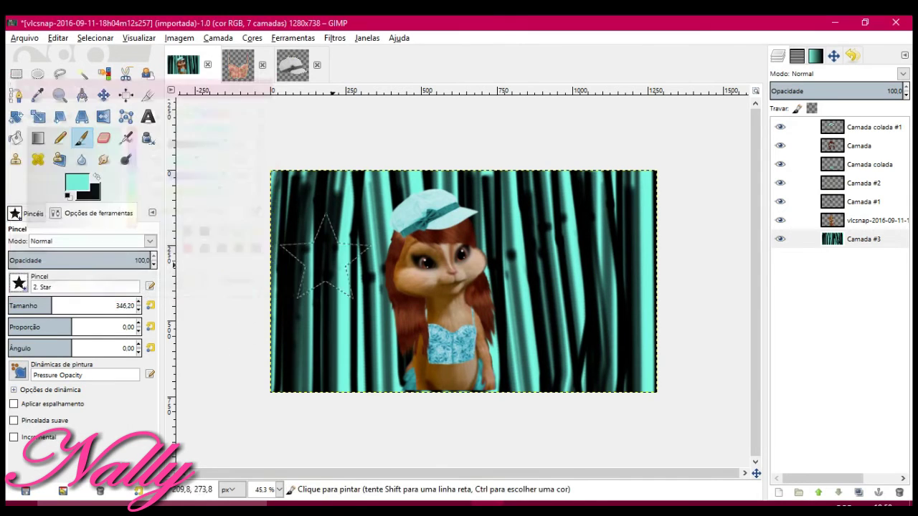
left_click(326, 205)
left_click(579, 275)
left_click(336, 347)
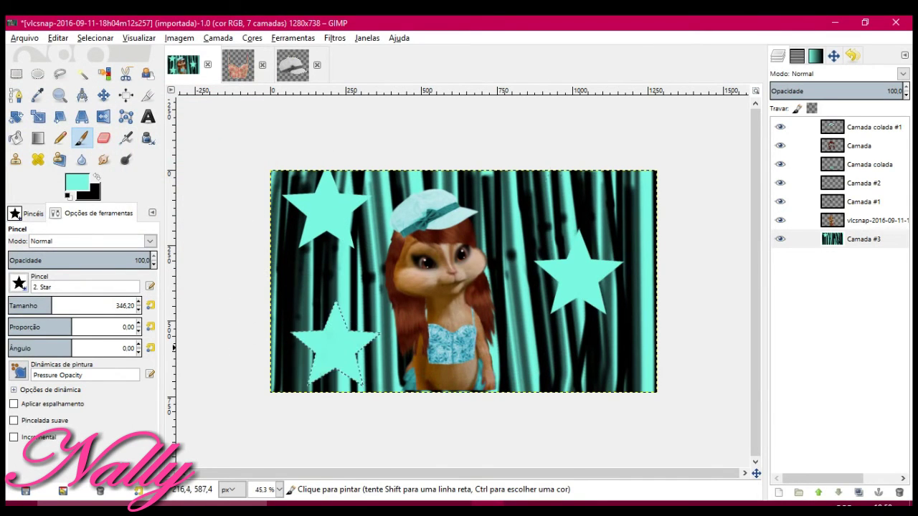
left_click(517, 168)
left_click(626, 395)
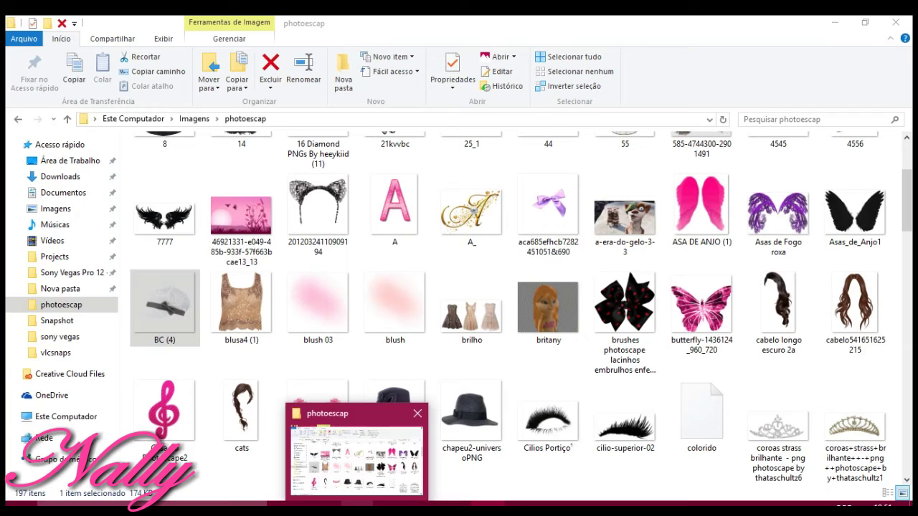
Drag blush 03.png from Explorer into the image as a new layer
mouse_move(63, 492)
left_click(359, 452)
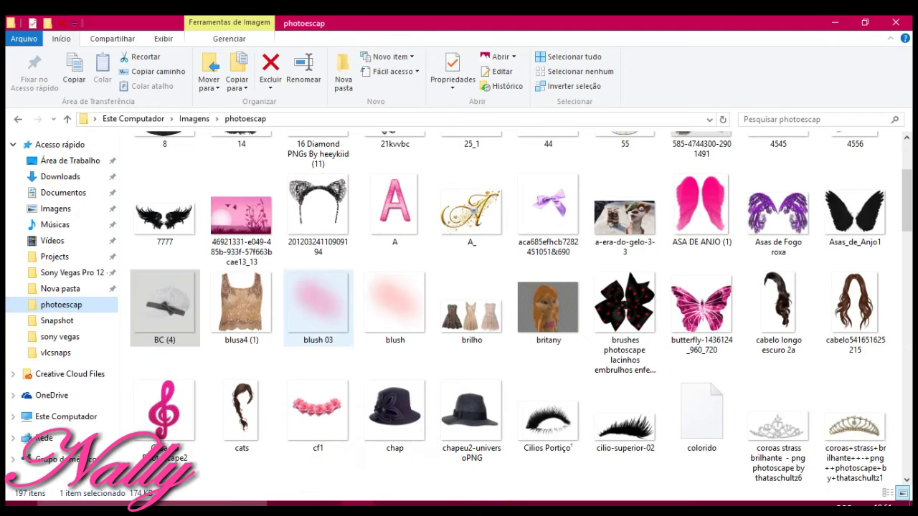
left_click(318, 305)
left_click_drag(318, 305, 482, 482)
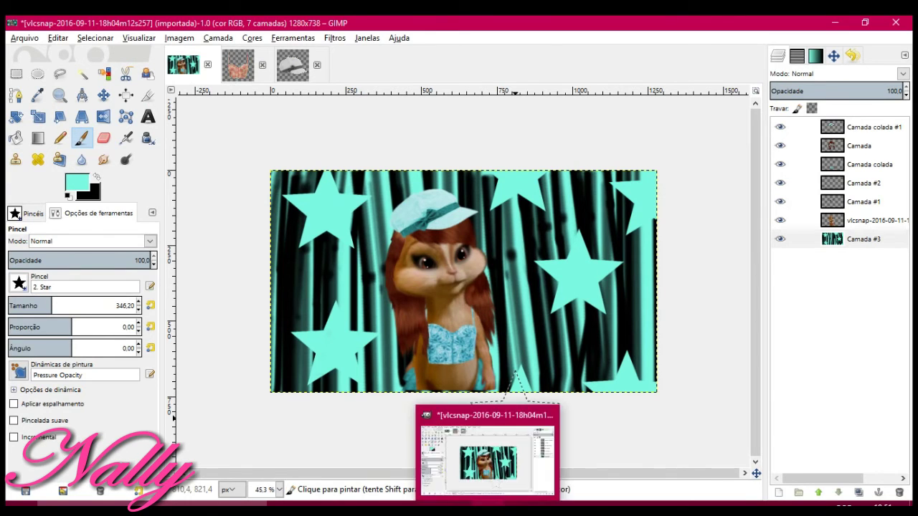
mouse_move(482, 482)
left_mouse_down()
mouse_move(651, 400)
mouse_move(533, 430)
left_mouse_up()
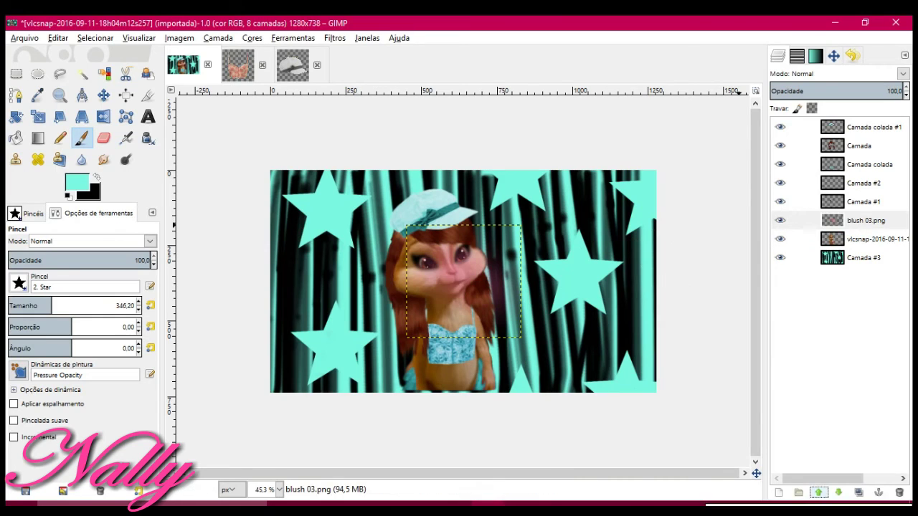
left_click(38, 117)
left_click(461, 269)
Move the blush onto the chipmunk's cheek and duplicate the blush layer
key("m")
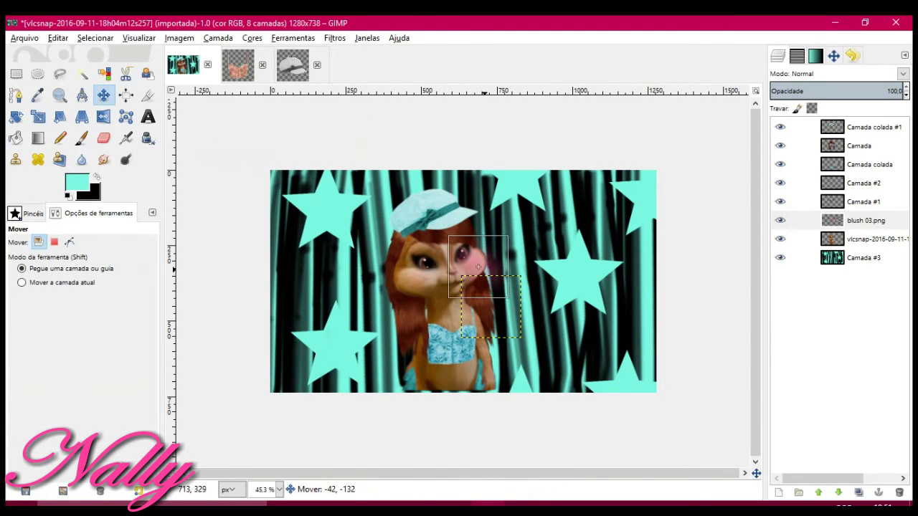
mouse_move(490, 306)
left_mouse_down()
mouse_move(478, 271)
mouse_move(421, 278)
left_mouse_up()
right_click(861, 220)
left_click(681, 109)
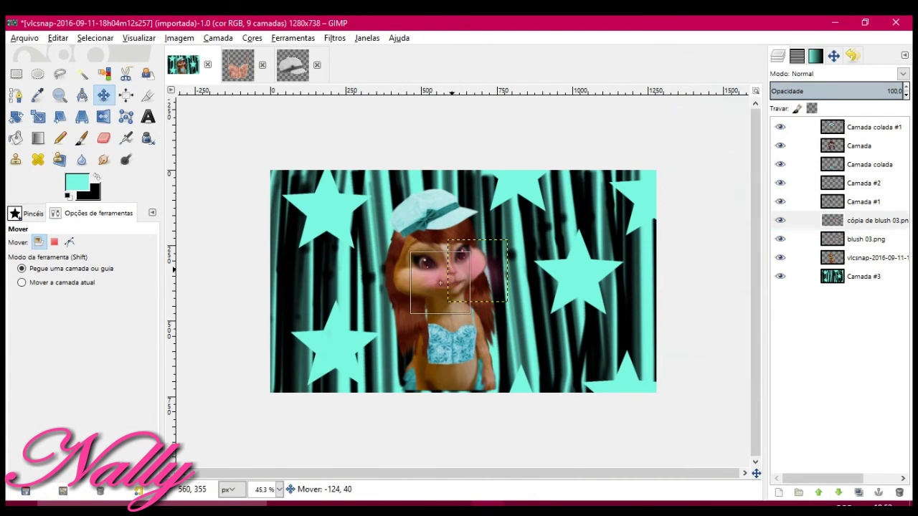
left_click(104, 138)
left_click(19, 283)
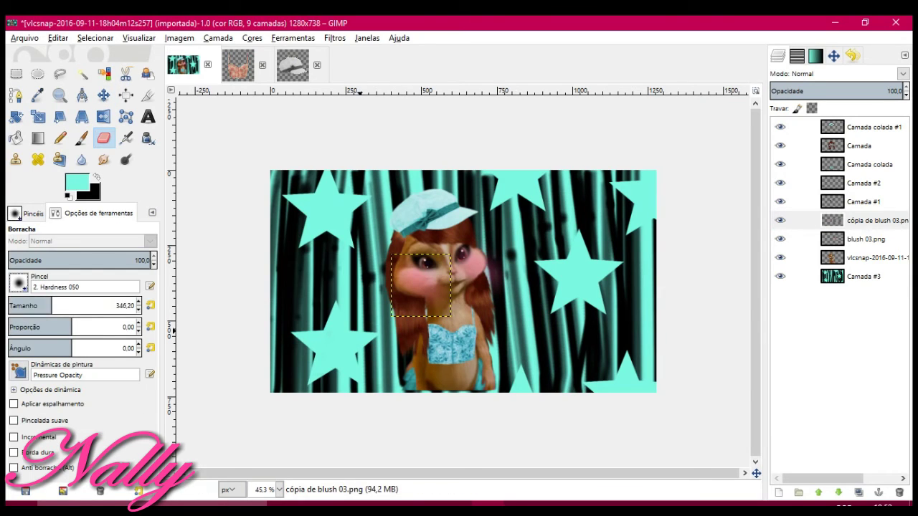
Shrink both blush layers to fit the left and right cheeks
key("shift+s")
left_click(440, 283)
key("Return")
key("m")
left_click(866, 239)
key("shift+s")
left_click(481, 276)
key("Return")
key("m")
Nudge the right-cheek blush into place, then select the Camada #3 background layer
left_click(852, 56)
left_click(778, 56)
left_click(481, 277)
left_click_drag(481, 278, 477, 269)
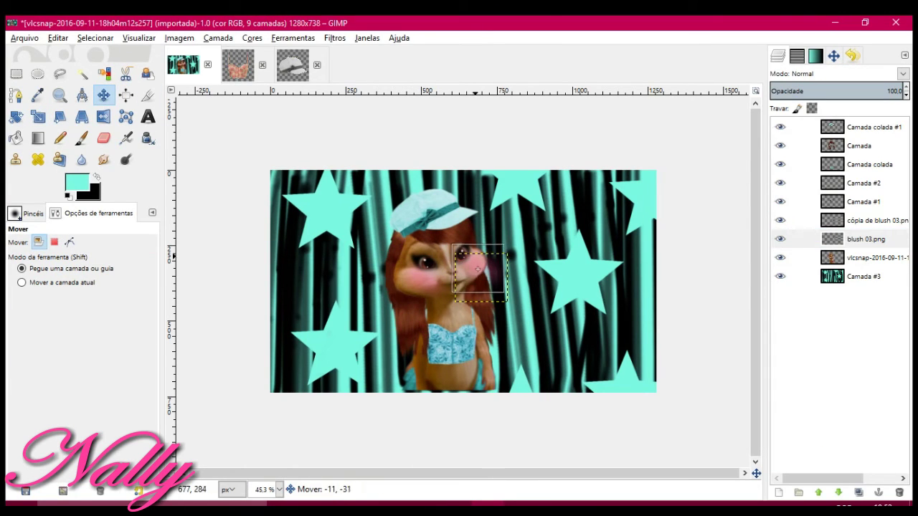
key("shift+e")
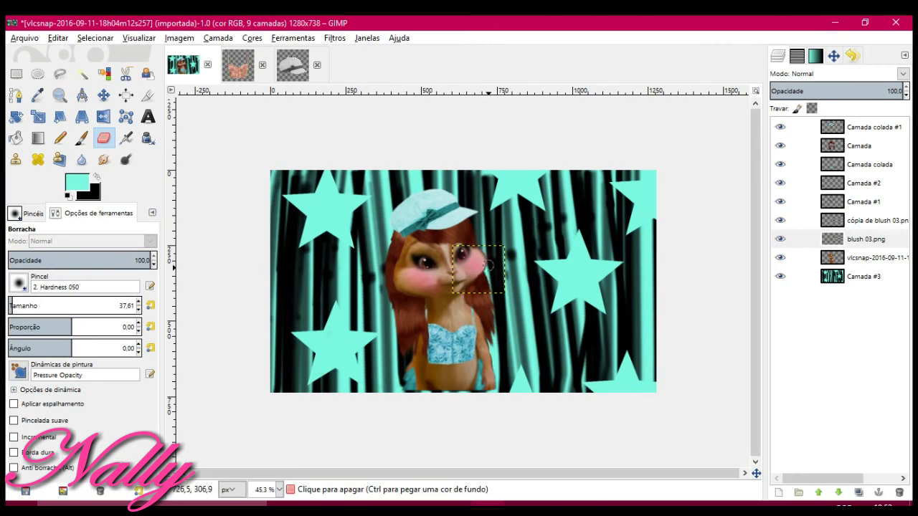
left_click(868, 220)
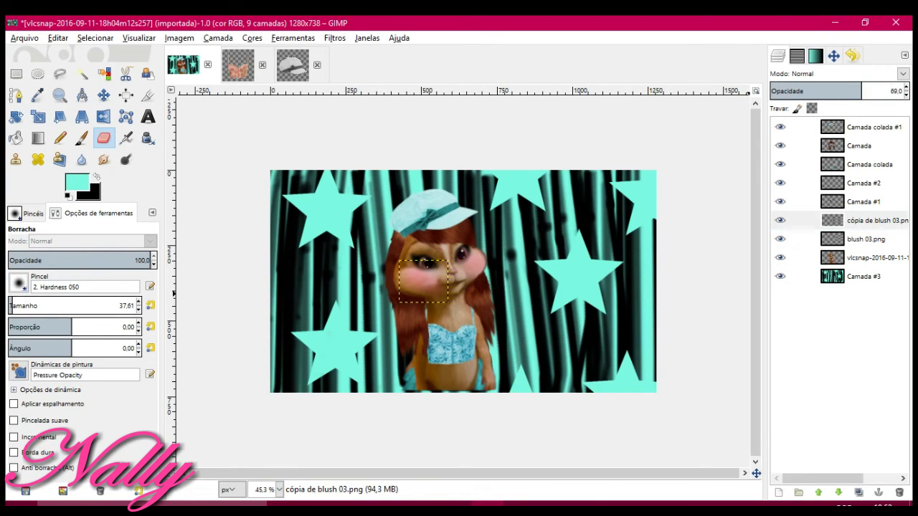
left_click(789, 276)
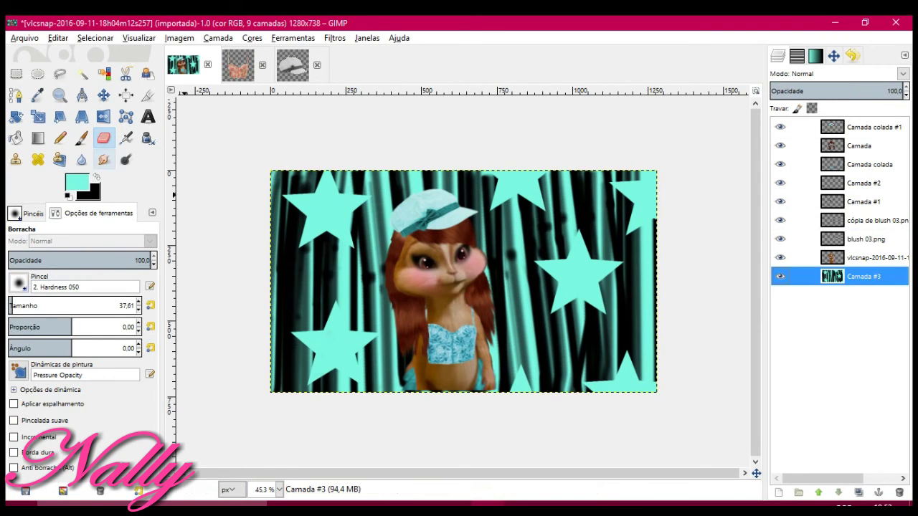
Smudge the star edges near the top right of the background, then outline a crop area
left_click(104, 159)
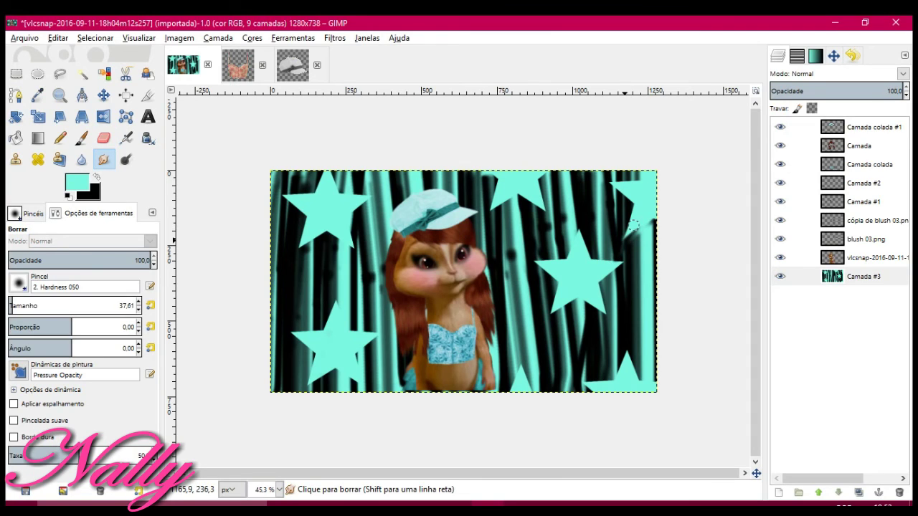
left_click_drag(614, 181, 589, 180)
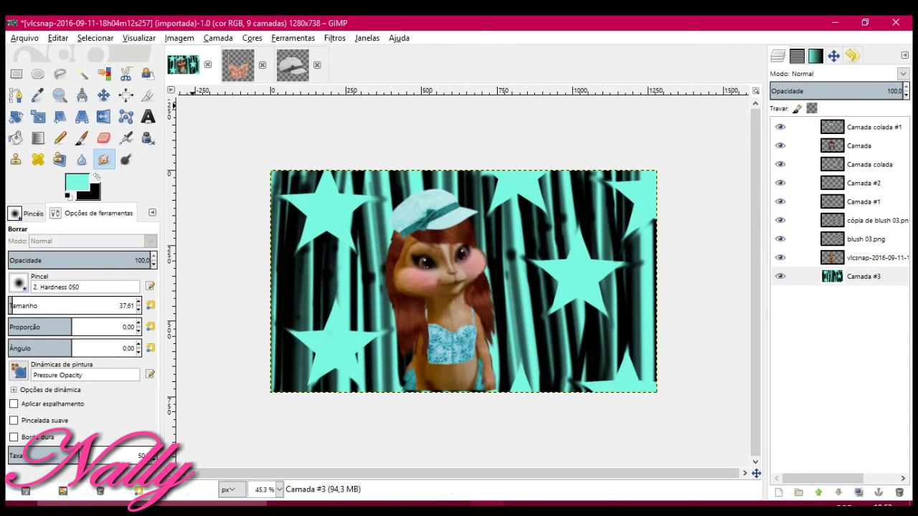
left_click(148, 95)
left_click_drag(278, 178, 660, 390)
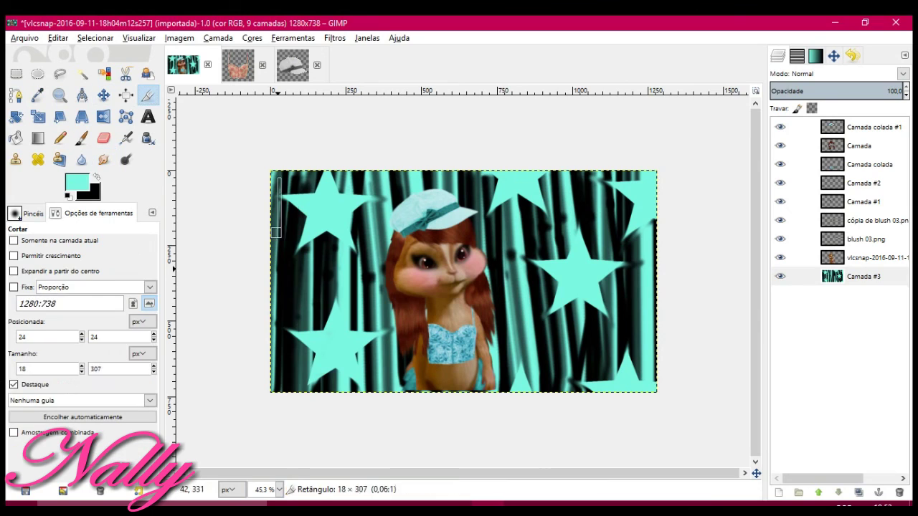
Adjust the crop rectangle to 1280×720 and apply the crop
left_click_drag(279, 178, 270, 174)
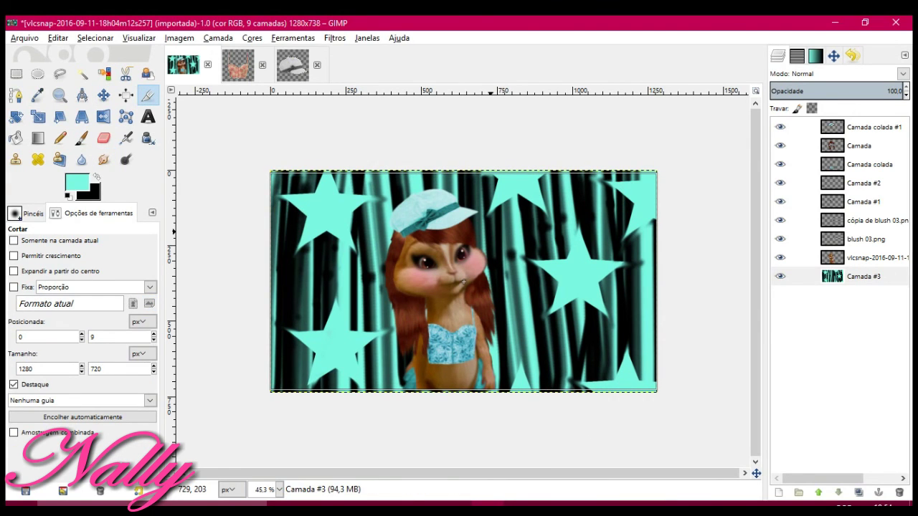
key("Return")
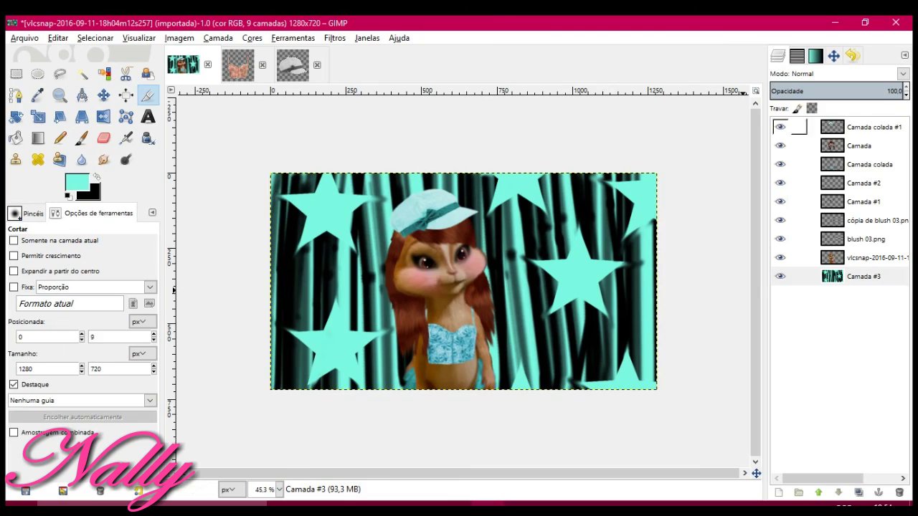